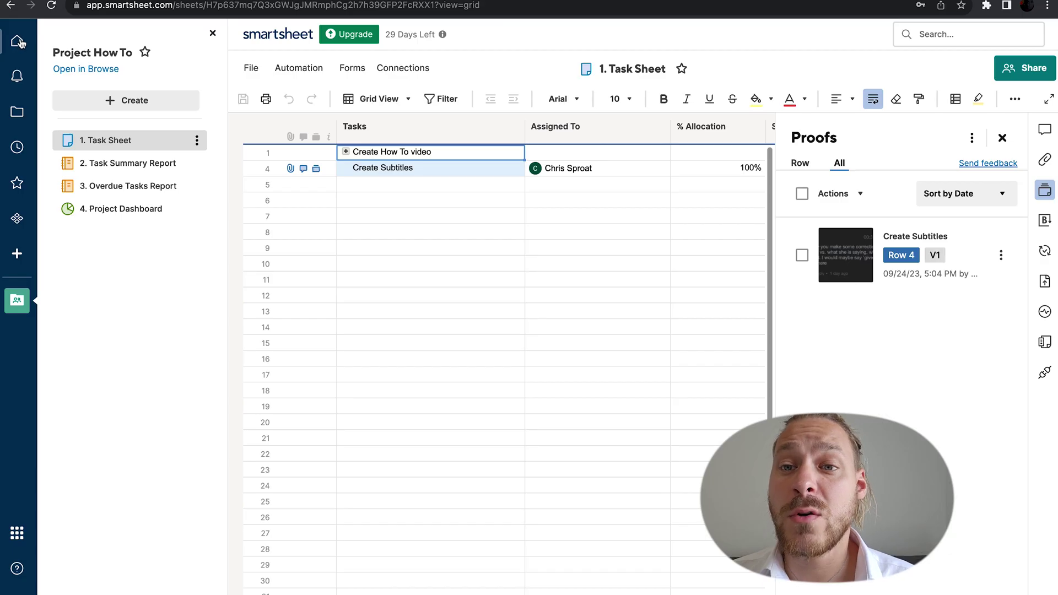
Leave the Task Sheet and go back to the Smartsheet home page
left_click(19, 42)
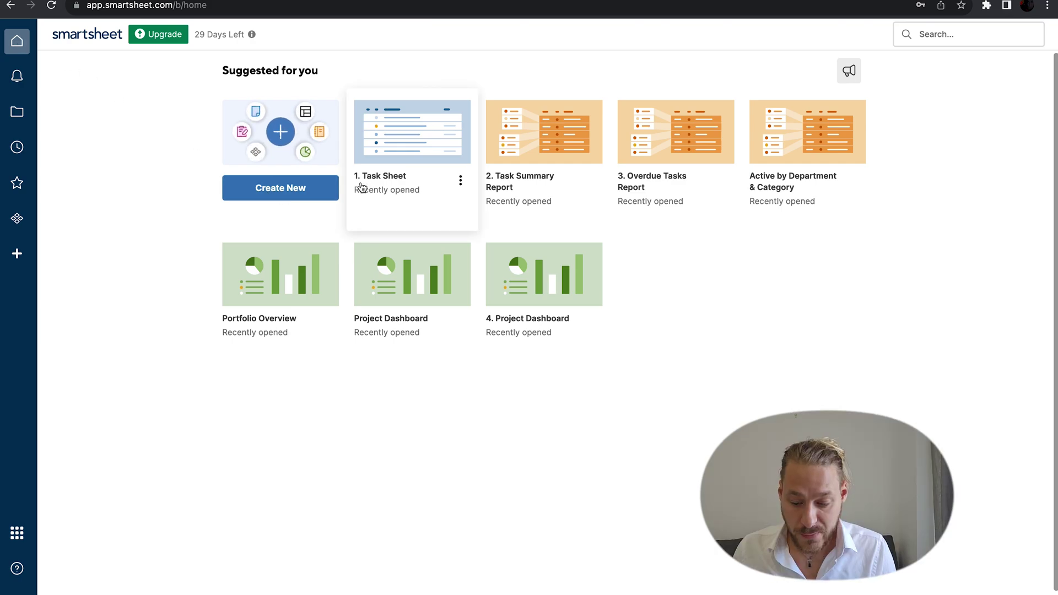
Create a new blank sheet with the default name, then rename it 'Sales 101'
left_click(306, 197)
left_click(388, 117)
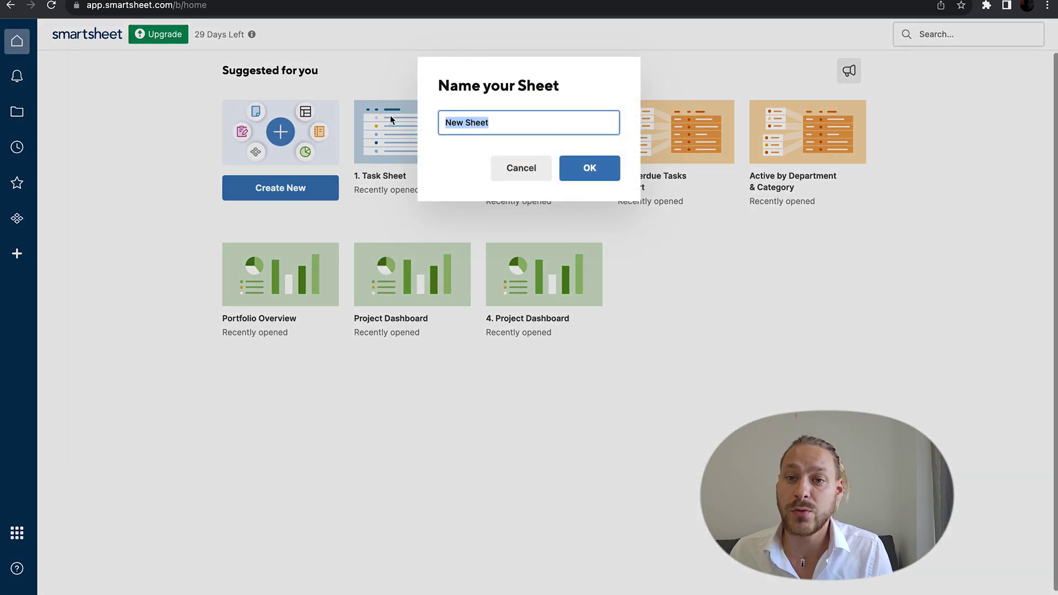
left_click(573, 166)
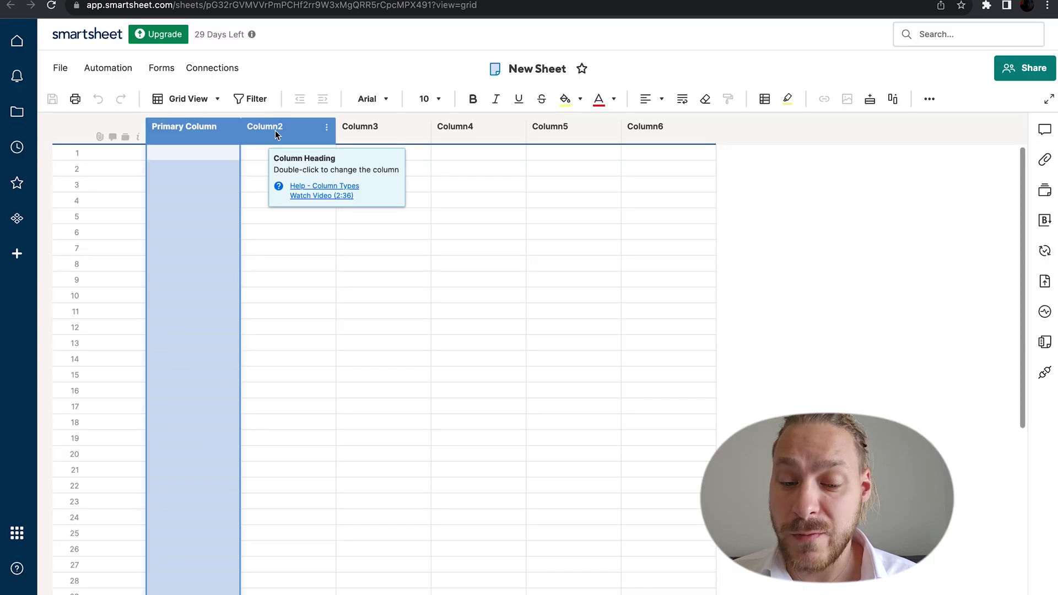
left_click(529, 67)
type("Sales 101")
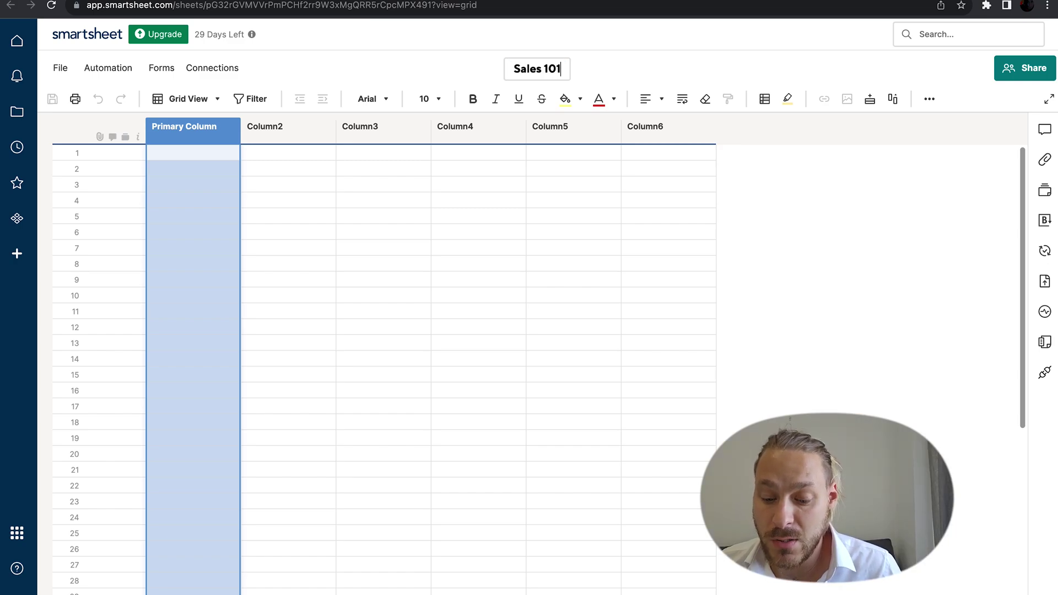
key("Return")
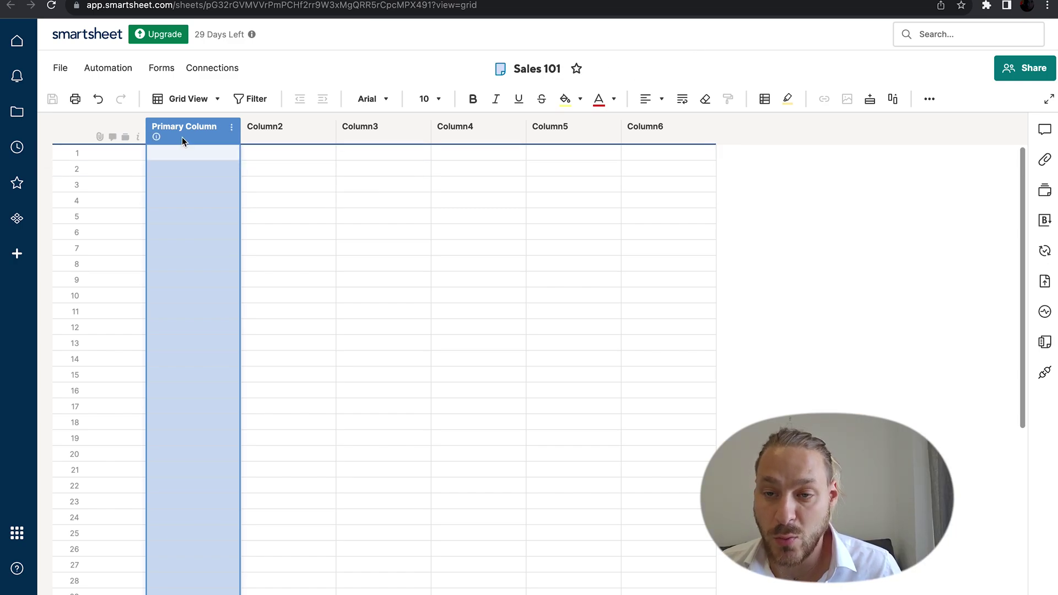
Rename the Primary Column to 'Client Name'
double_click(187, 128)
type("Clie")
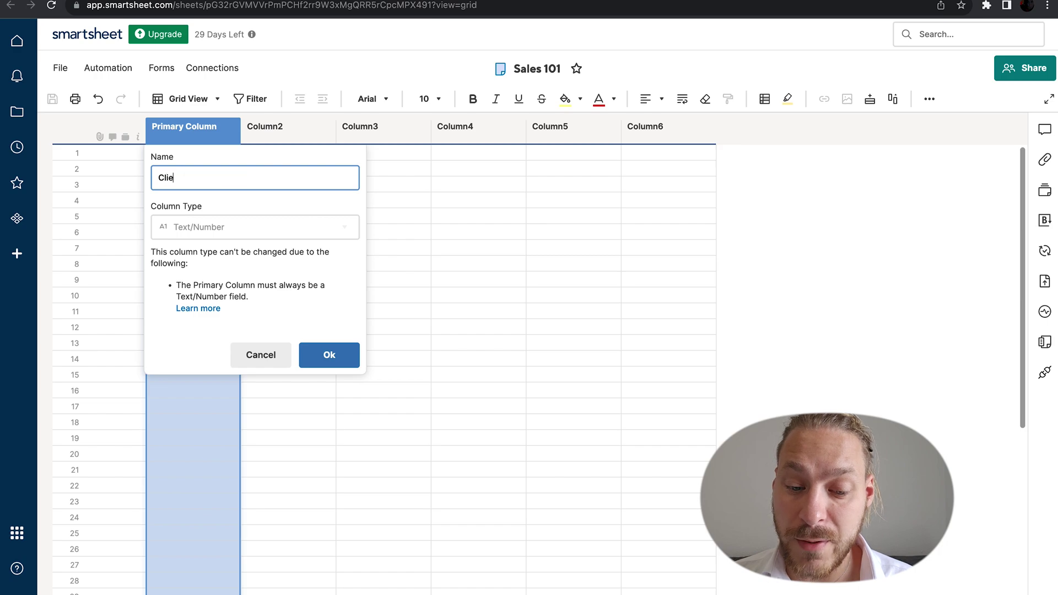
type("nt Name")
left_click(329, 354)
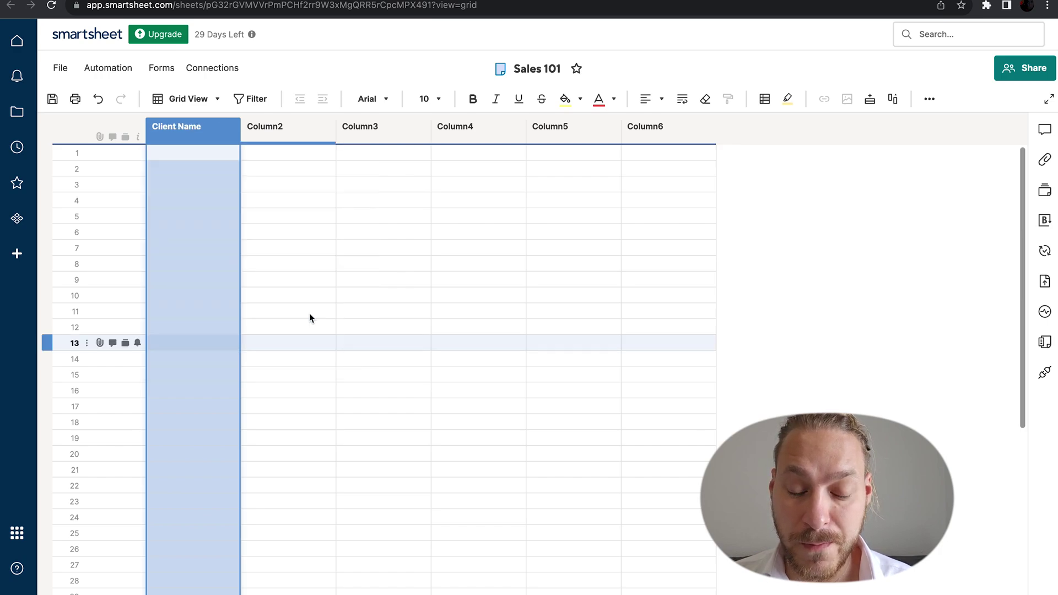
Rename Column2 to 'Status' and make it a Symbols column
double_click(289, 128)
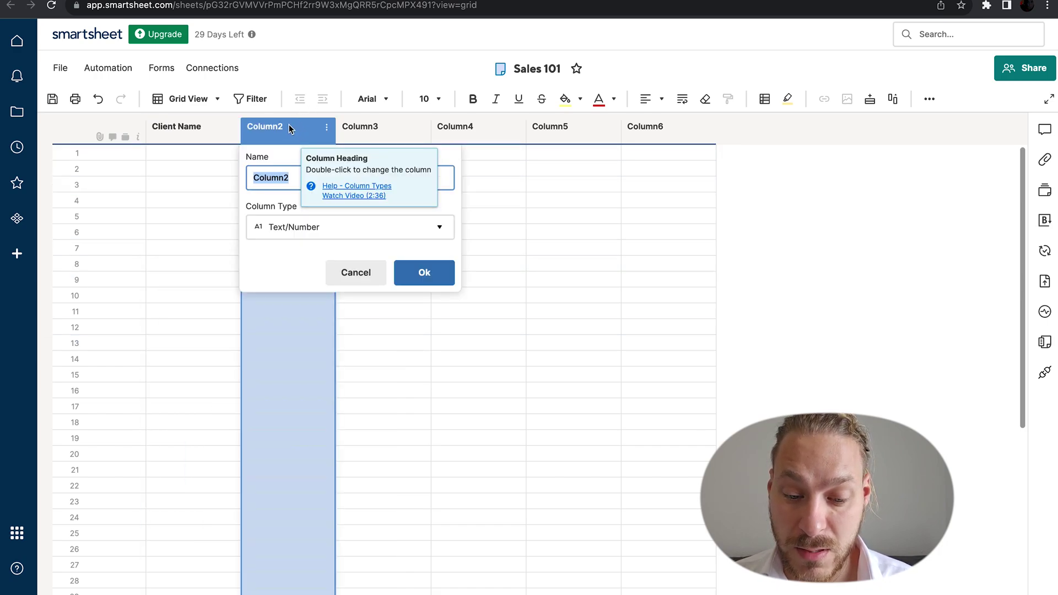
type("Status")
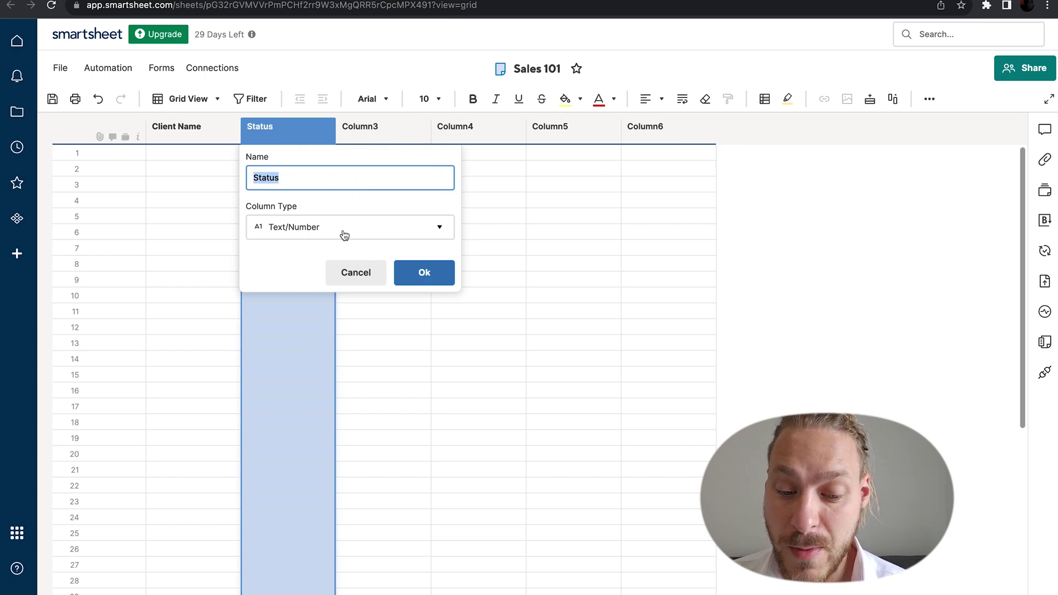
left_click(343, 232)
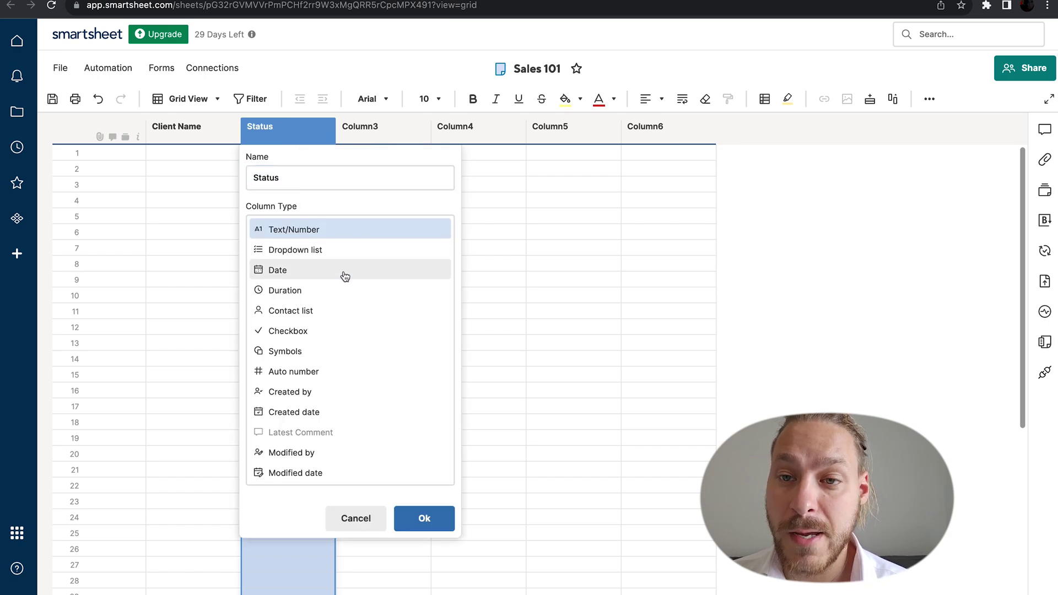
left_click(339, 351)
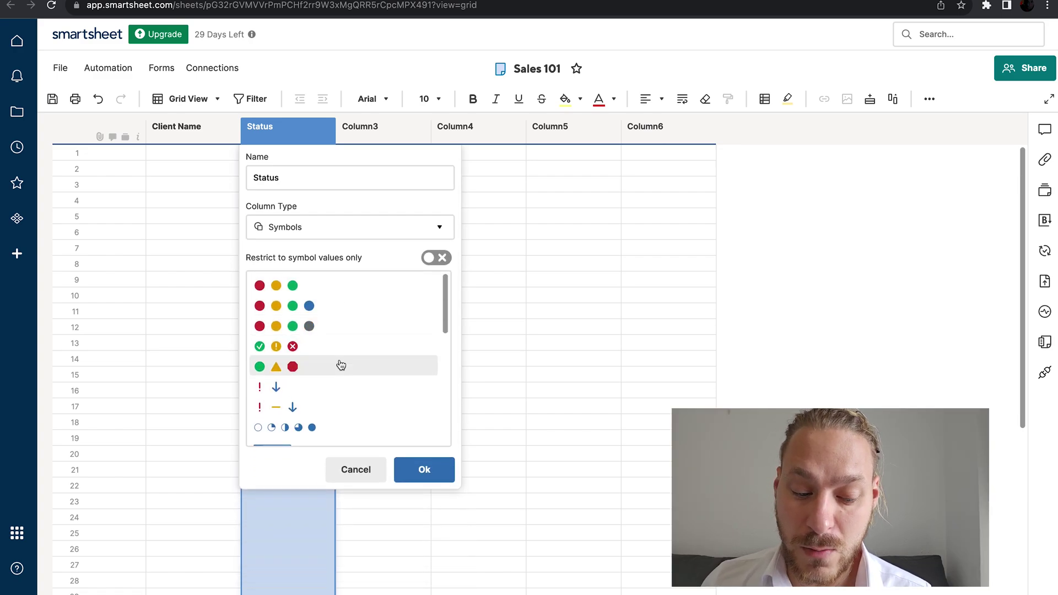
left_click(335, 346)
left_click(422, 315)
Rename Column3 to 'Priority' and make it a Symbols column
double_click(352, 128)
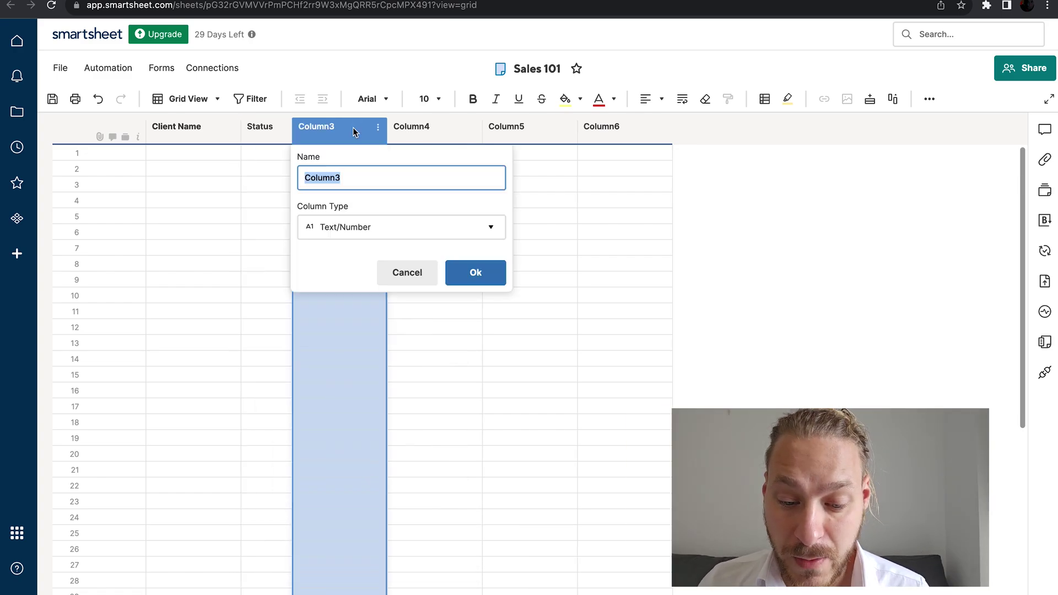
type("Priority")
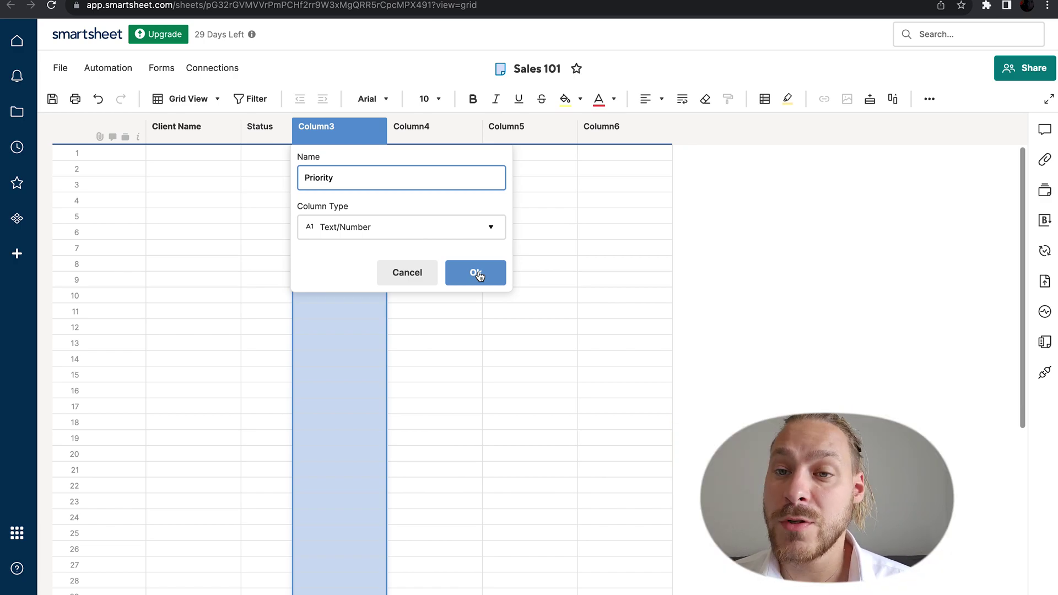
left_click(474, 236)
left_click(343, 350)
scroll(363, 397, "down", 2)
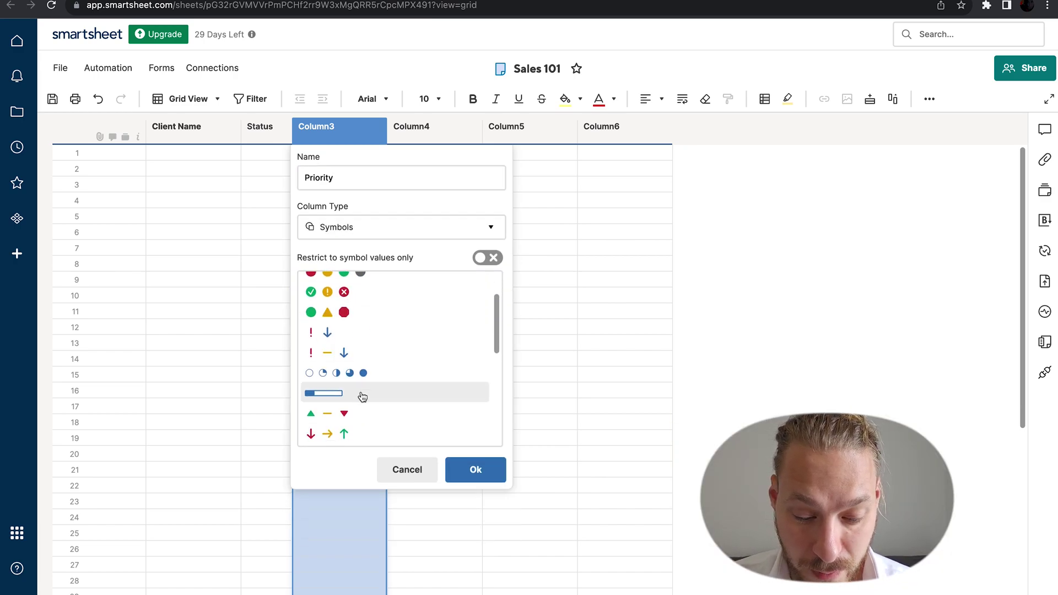
key("Return")
Rename Column4 to 'Lead added', make it a Date column, and narrow it
double_click(438, 130)
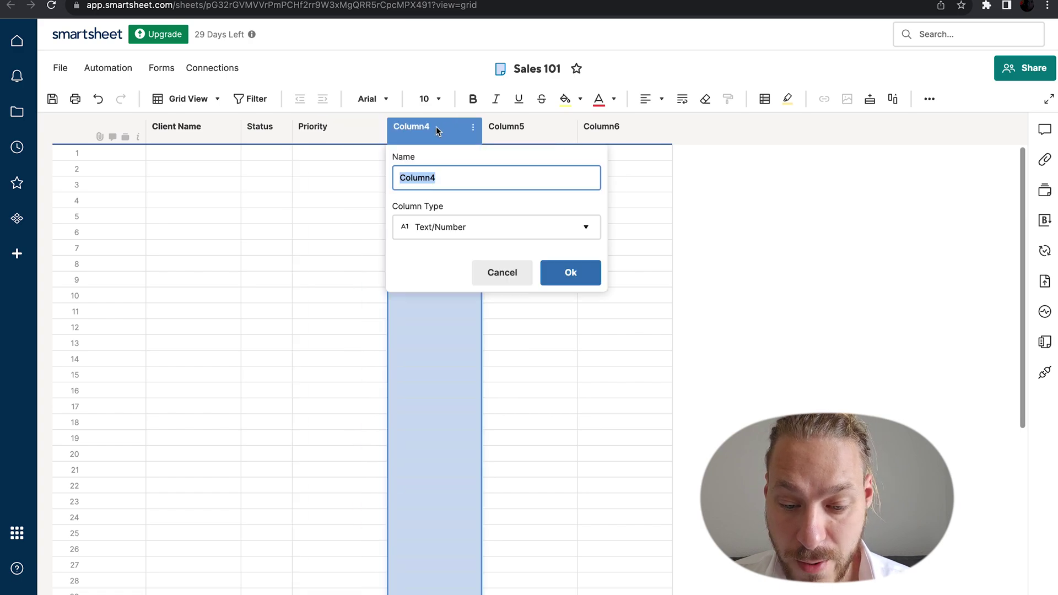
type("Lead a")
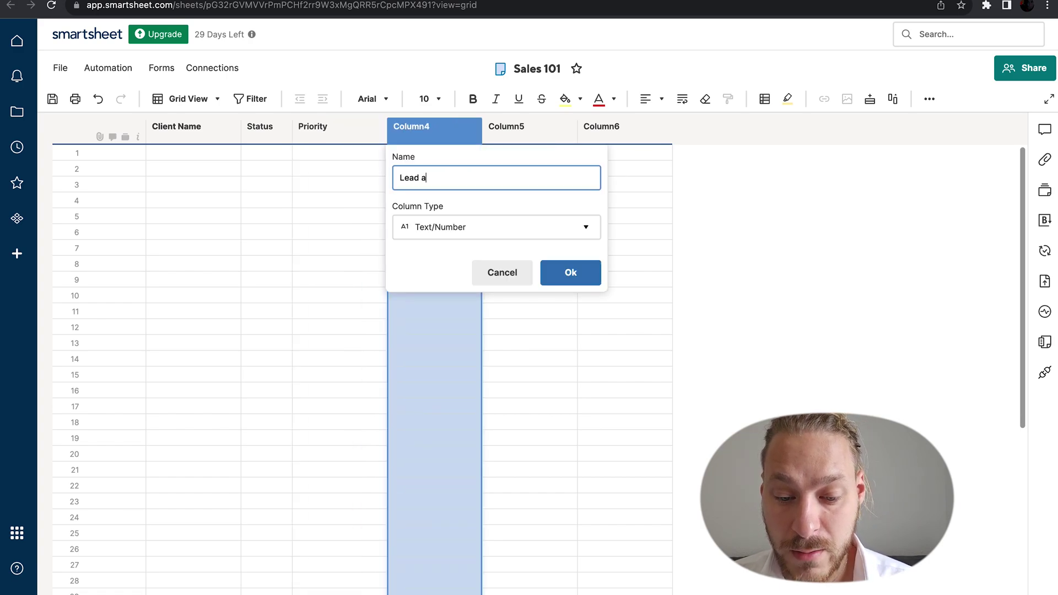
type("dded")
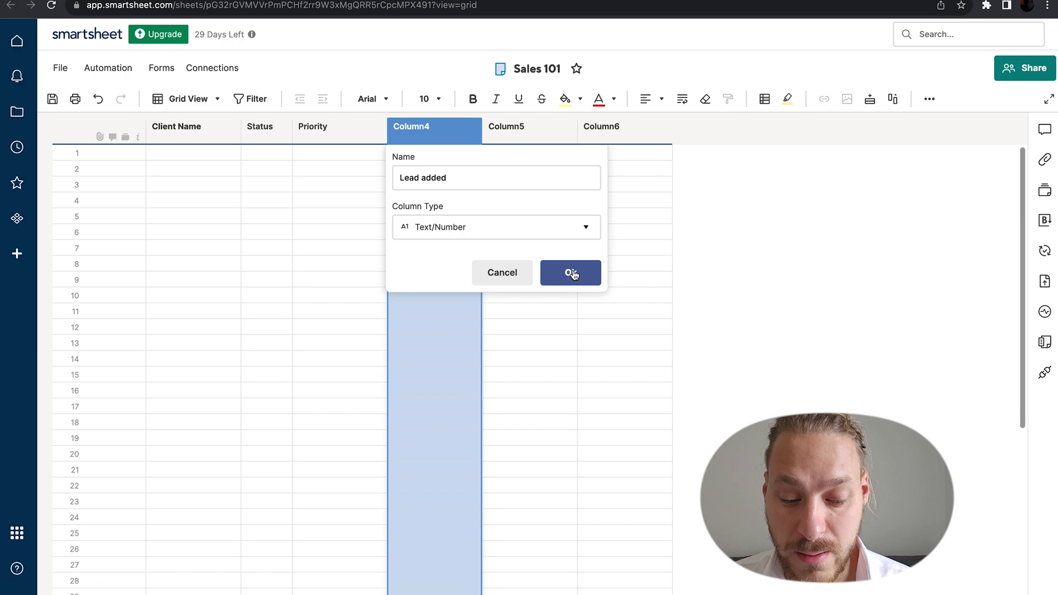
left_click(571, 272)
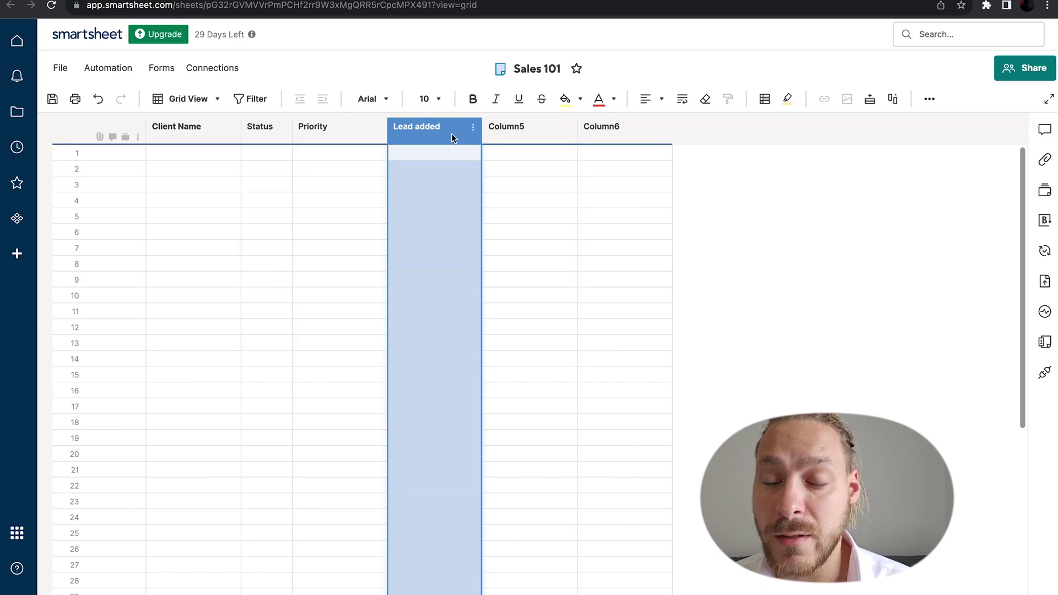
double_click(450, 124)
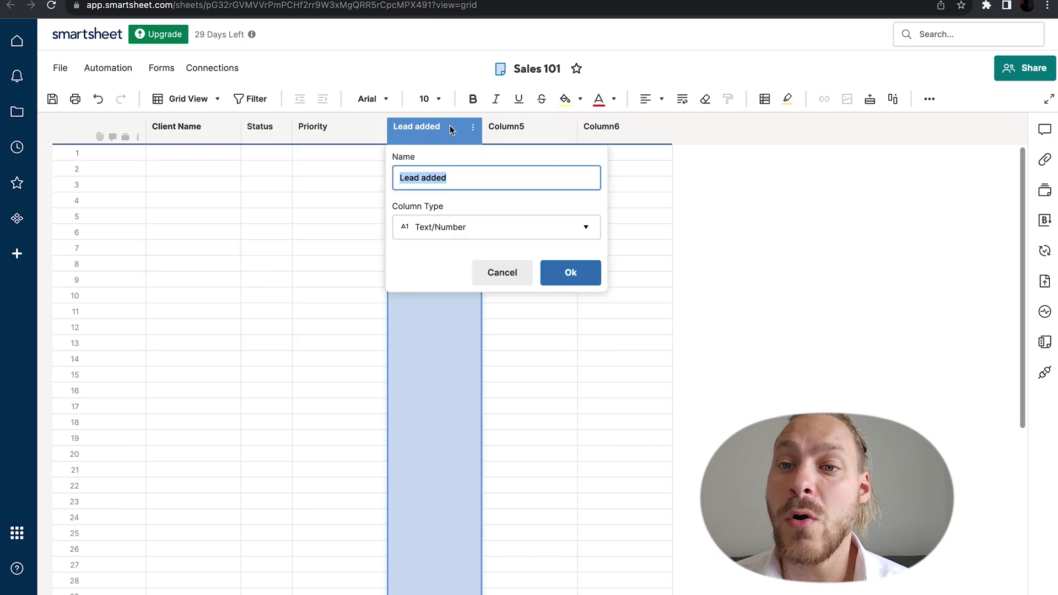
left_click(477, 224)
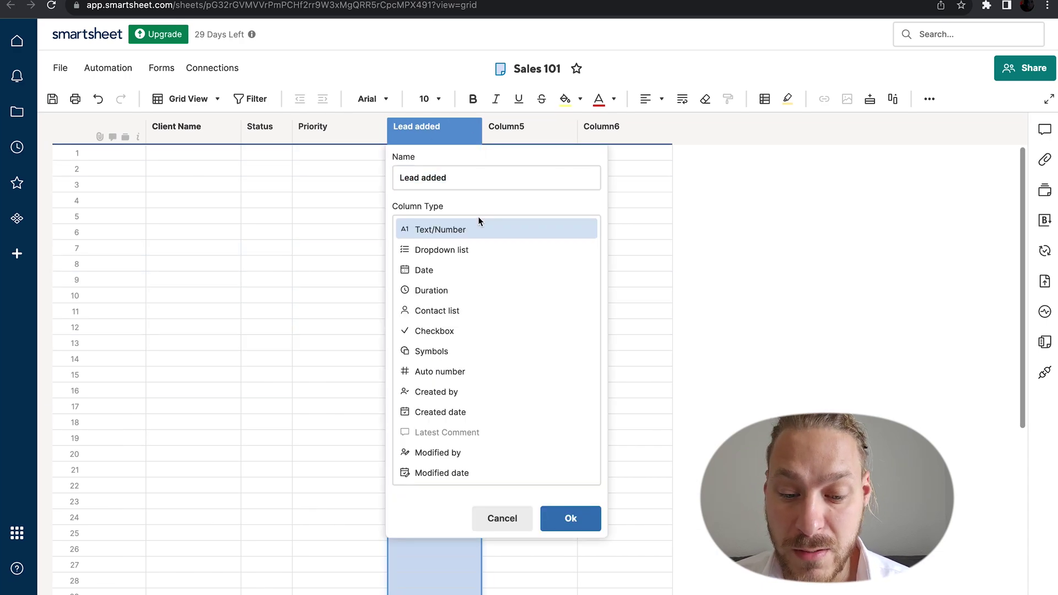
left_click(476, 271)
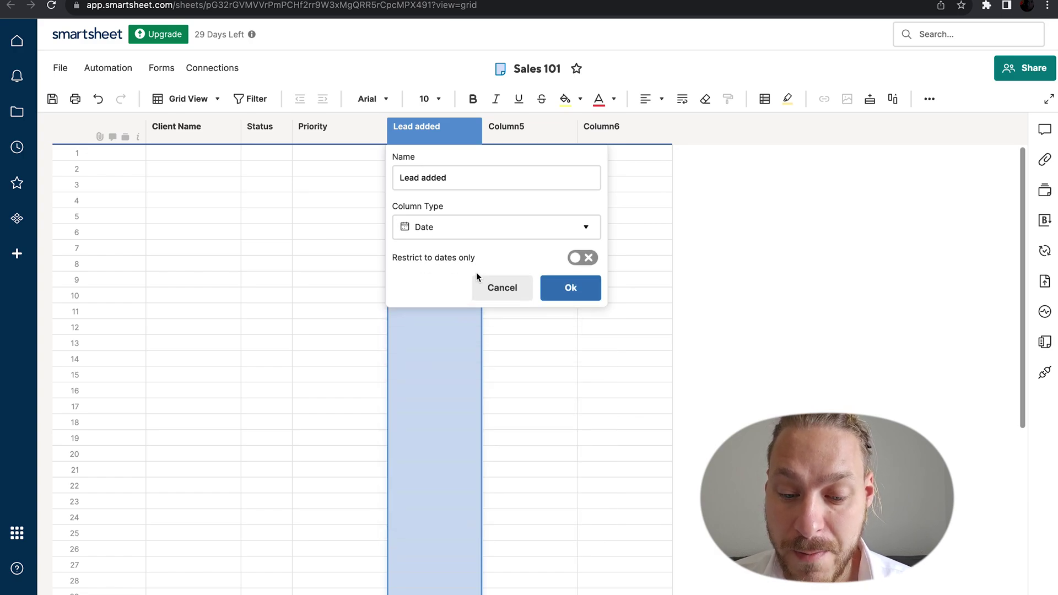
left_click(562, 292)
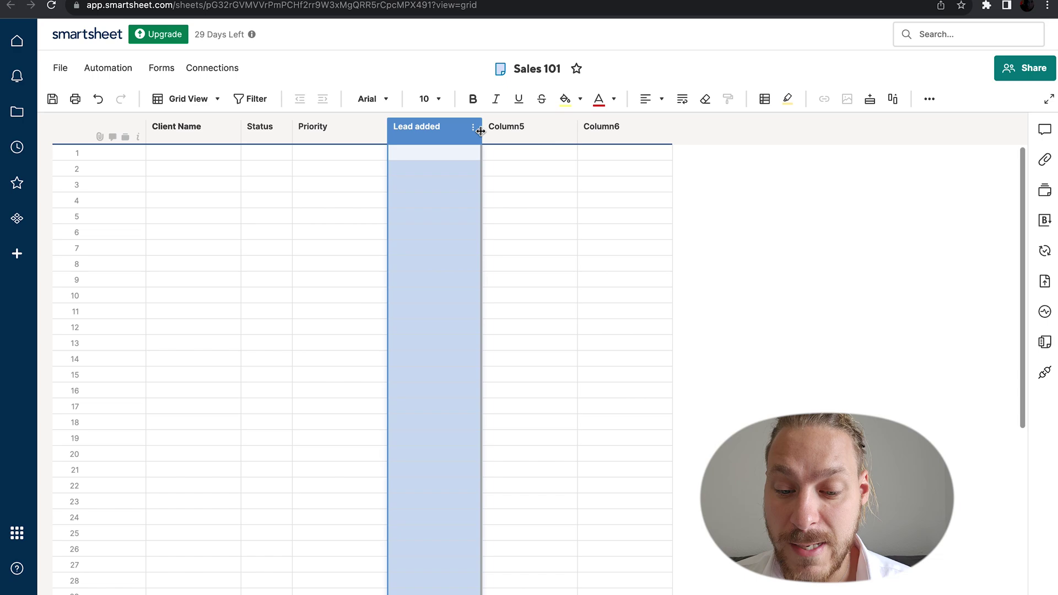
left_click_drag(480, 130, 455, 129)
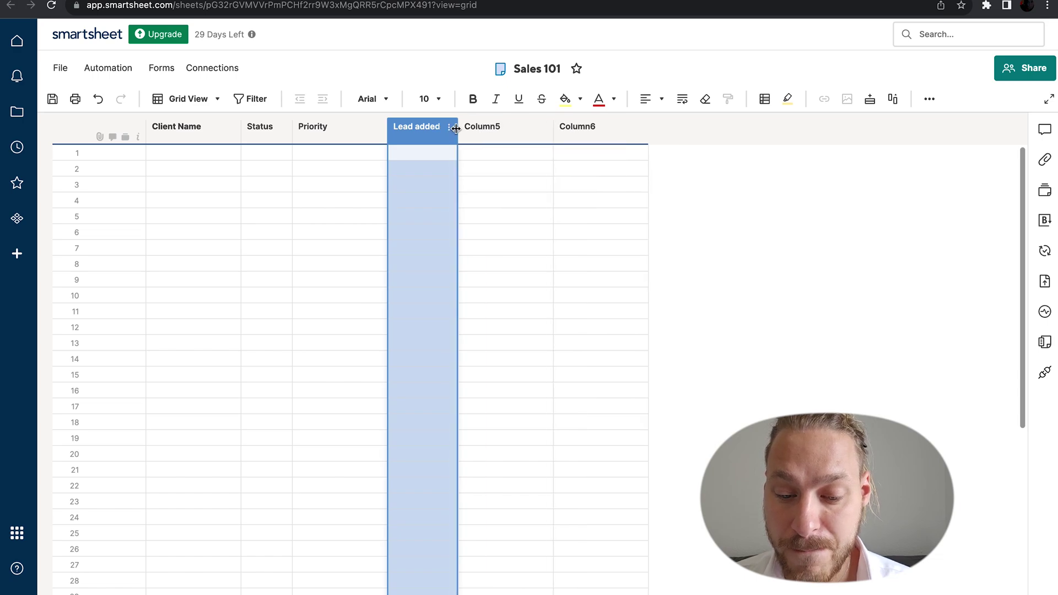
Rename Column5 to 'Lead Source' as a dropdown list restricted to its listed values
double_click(484, 127)
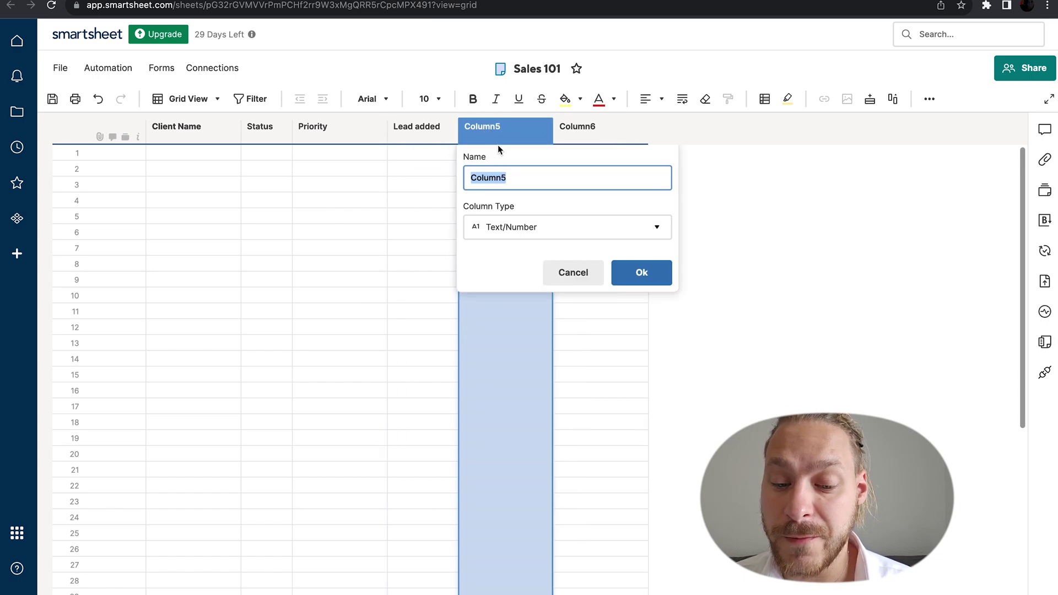
type("Lead Source")
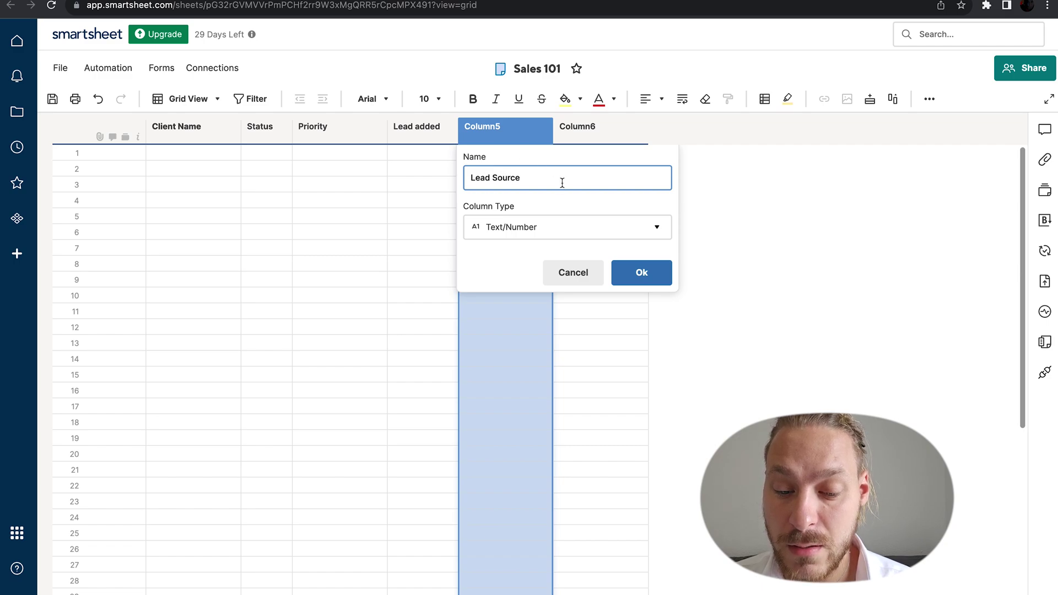
left_click(577, 227)
left_click(566, 248)
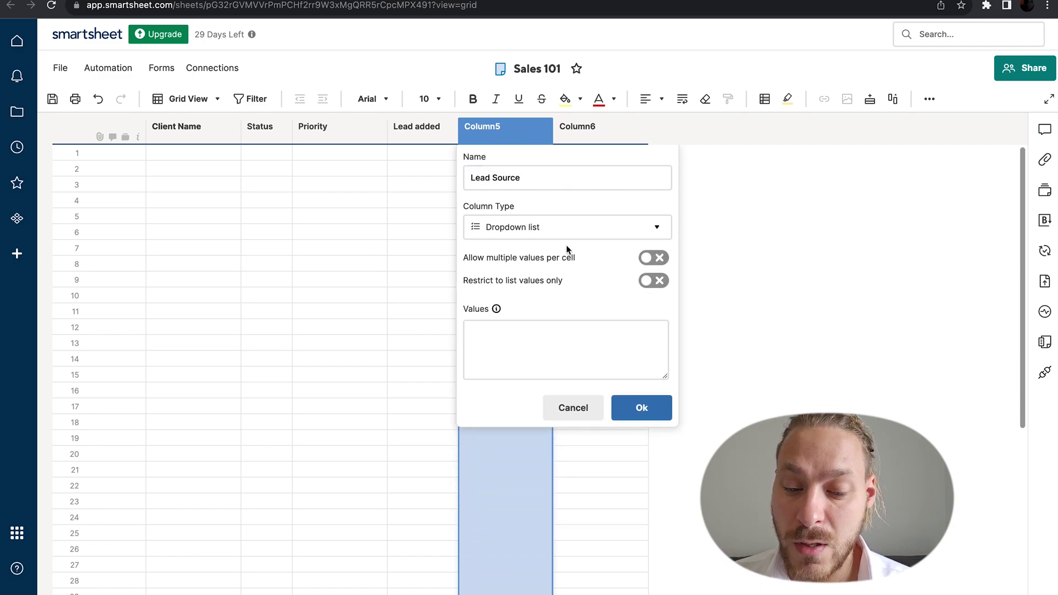
left_click(558, 323)
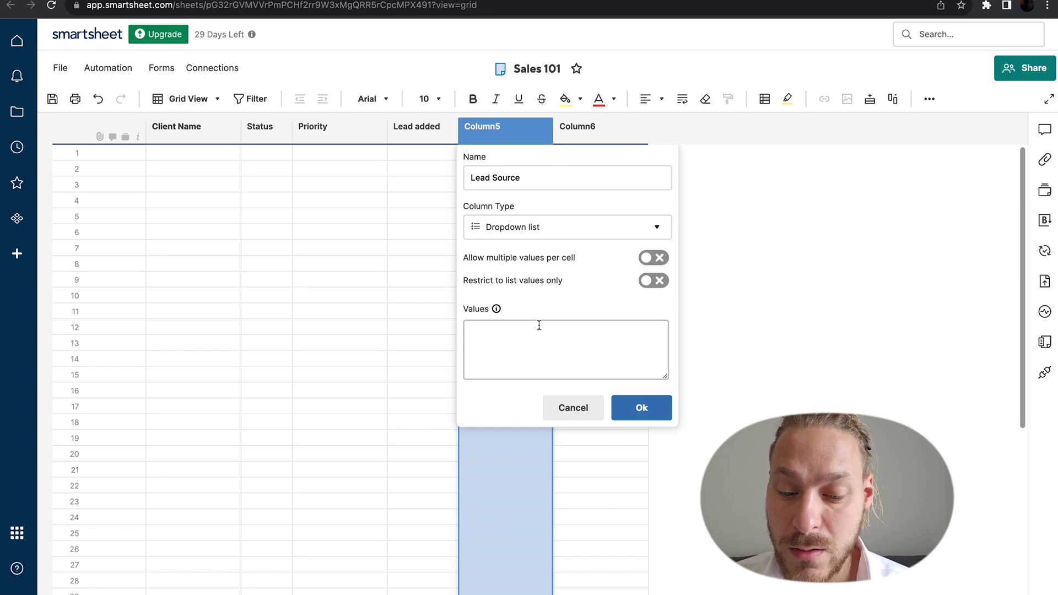
left_click(655, 259)
left_click(655, 259)
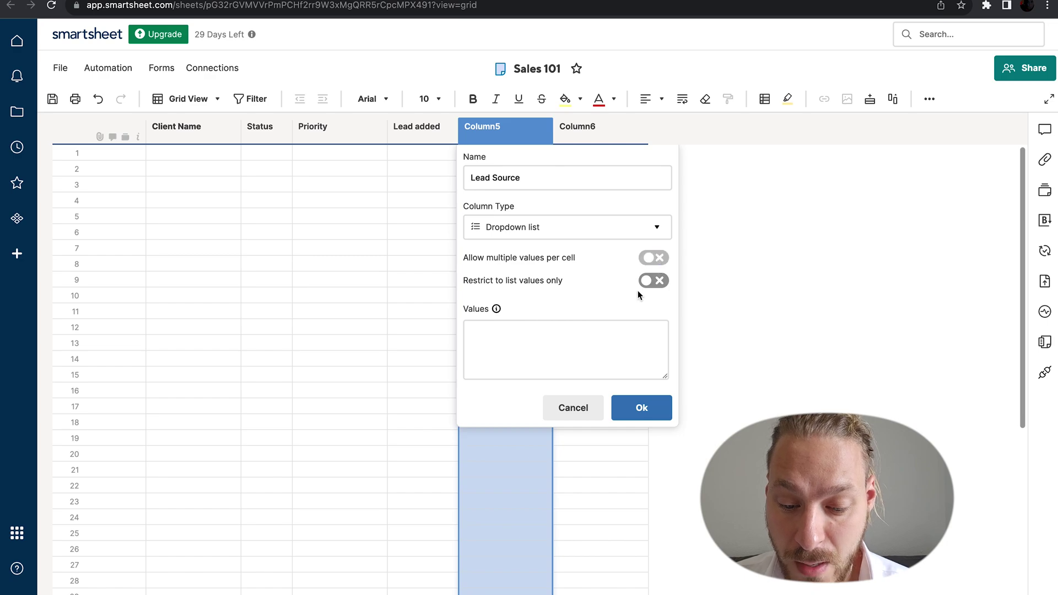
left_click(651, 282)
Fill the Lead Source dropdown with Referral, Upwork, Fiver and Email, then narrow the column
left_click(571, 332)
type("Refferal")
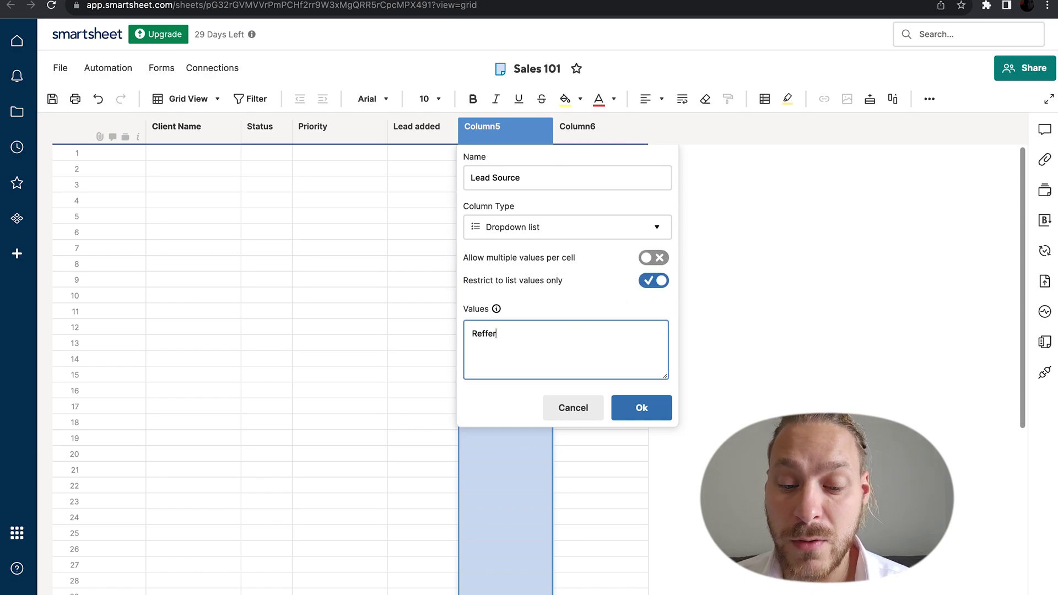
key("Return")
type("Upwork")
right_click(483, 333)
left_click(508, 343)
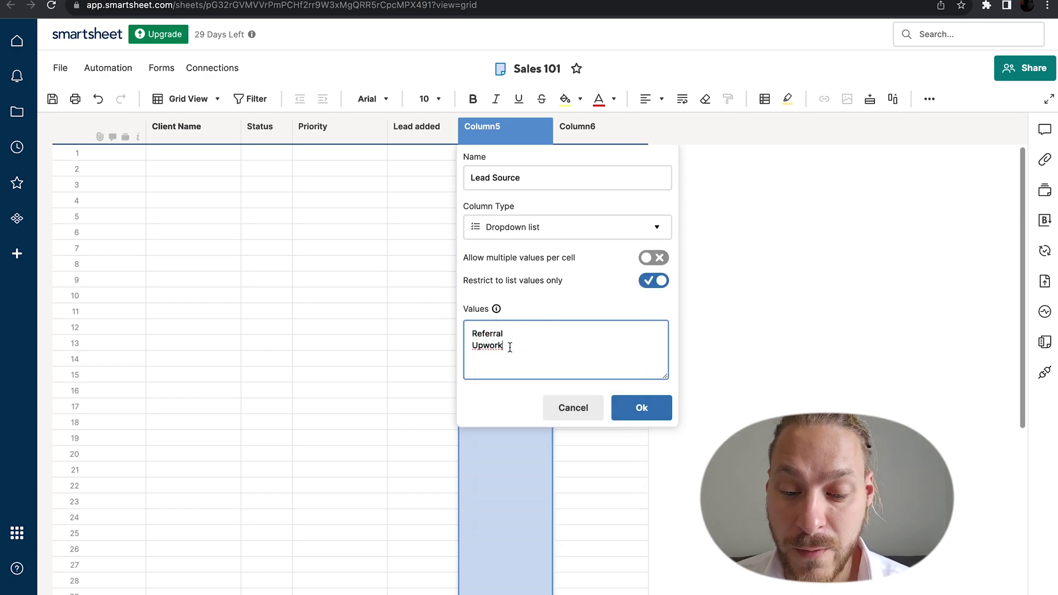
type("Fiver")
key("Return")
type("Email")
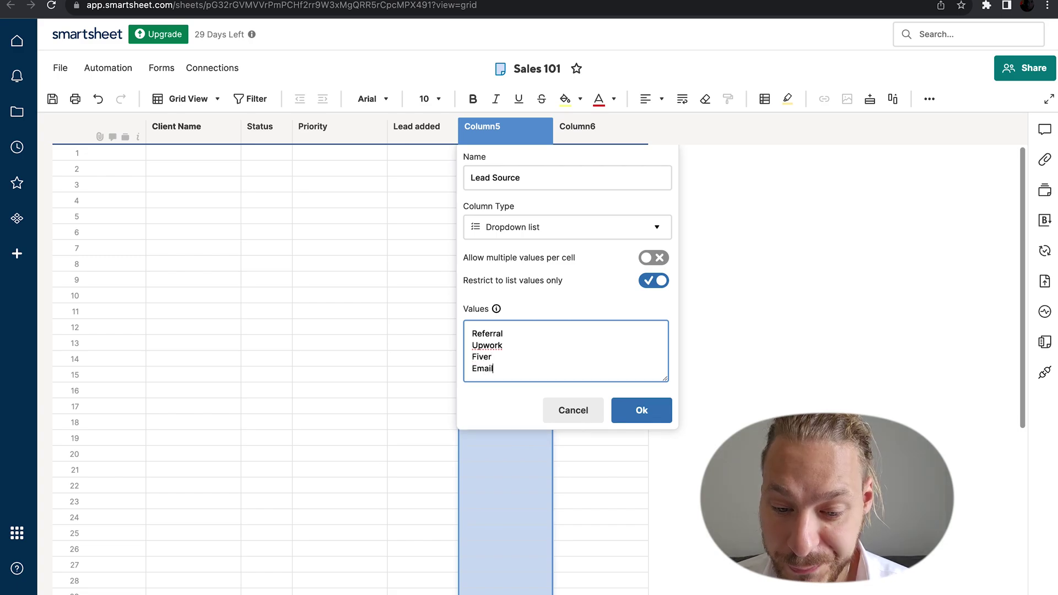
left_click(641, 409)
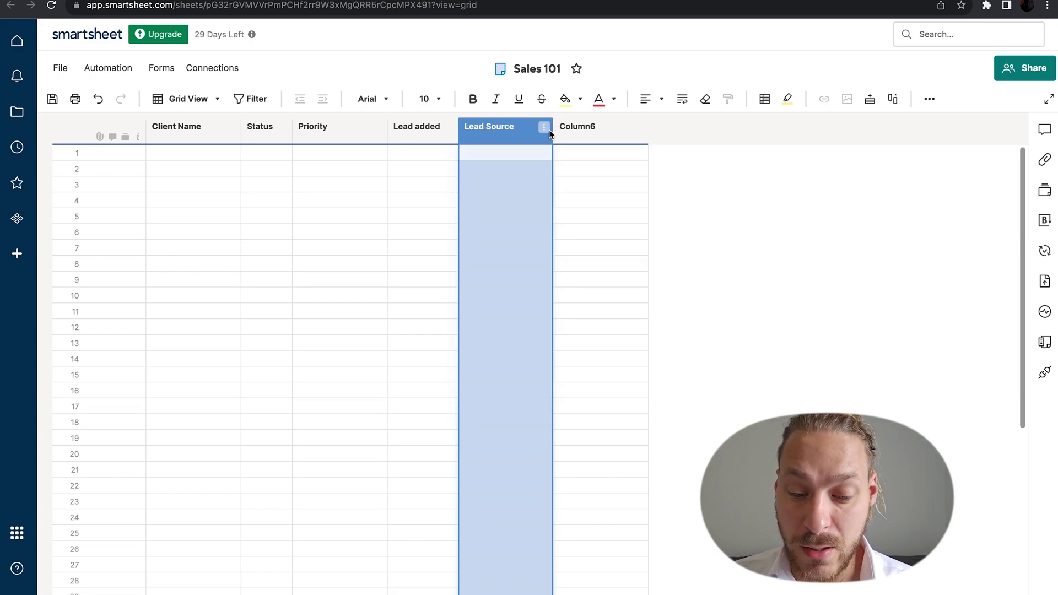
left_click_drag(552, 129, 532, 129)
Rename Column6 to 'Company Size' and make it a dropdown list column
double_click(578, 130)
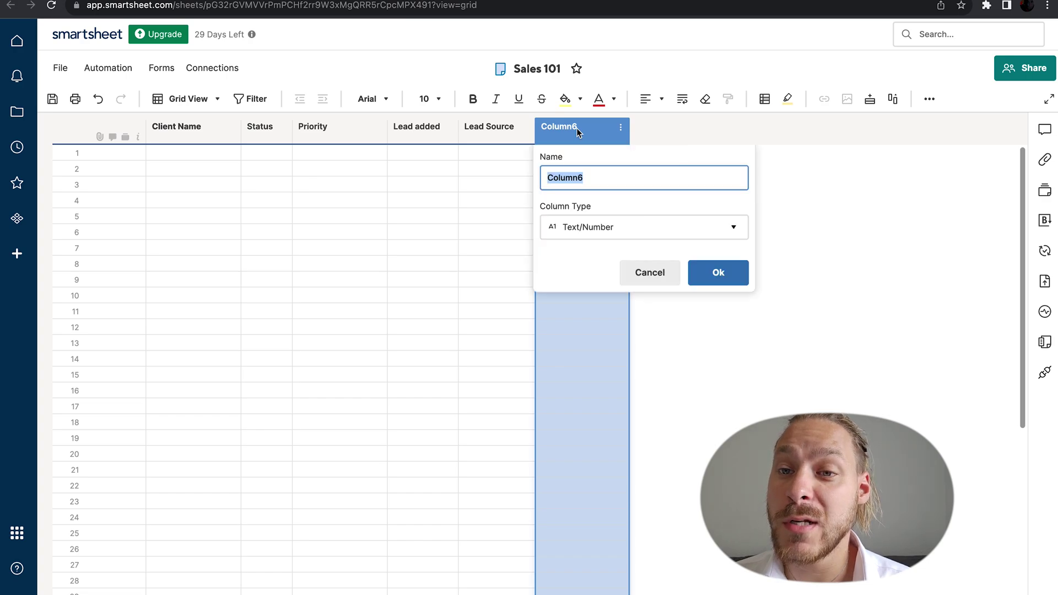
type("Company")
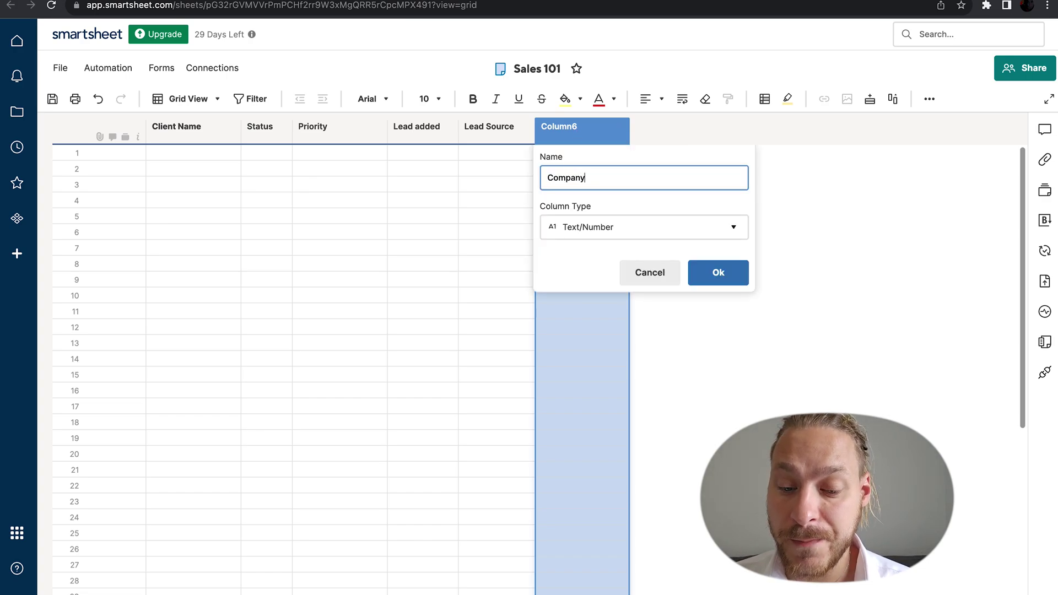
type(" Size")
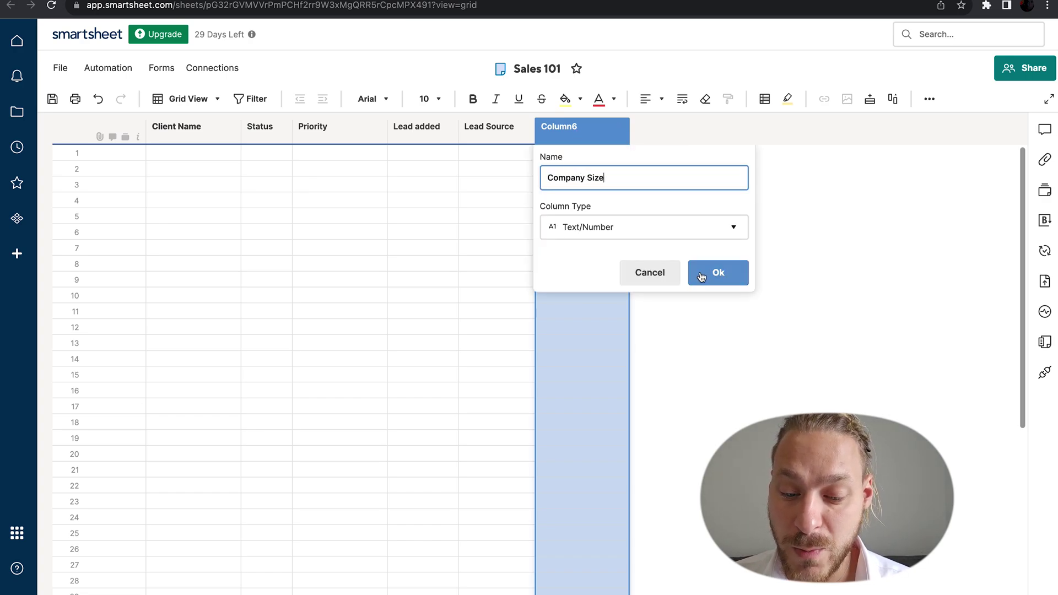
left_click(722, 230)
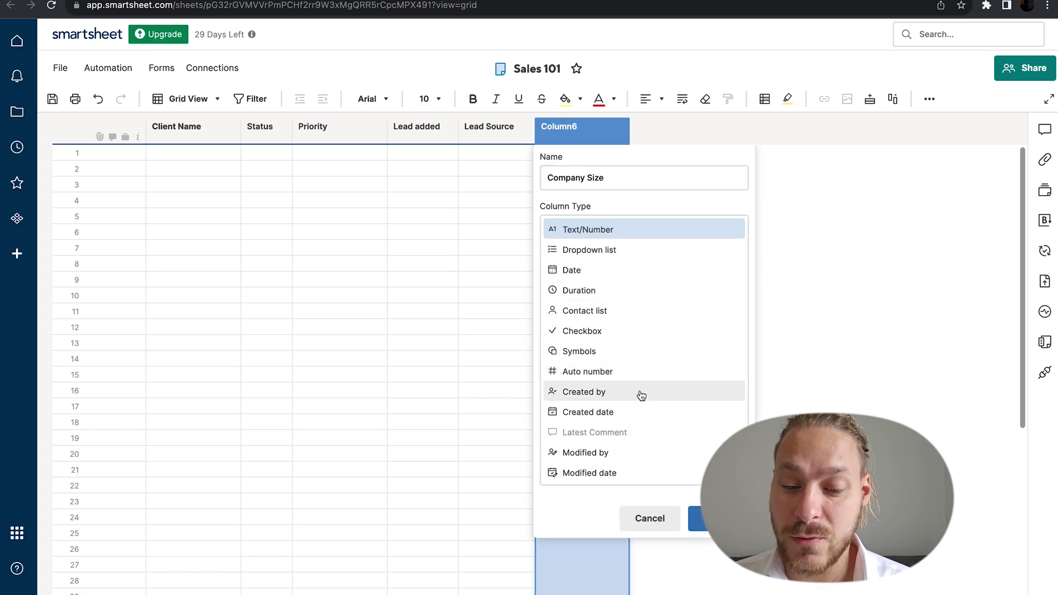
left_click(631, 253)
Give Company Size the values Charity, Small Business, Medium Business and Large Business
left_click(582, 326)
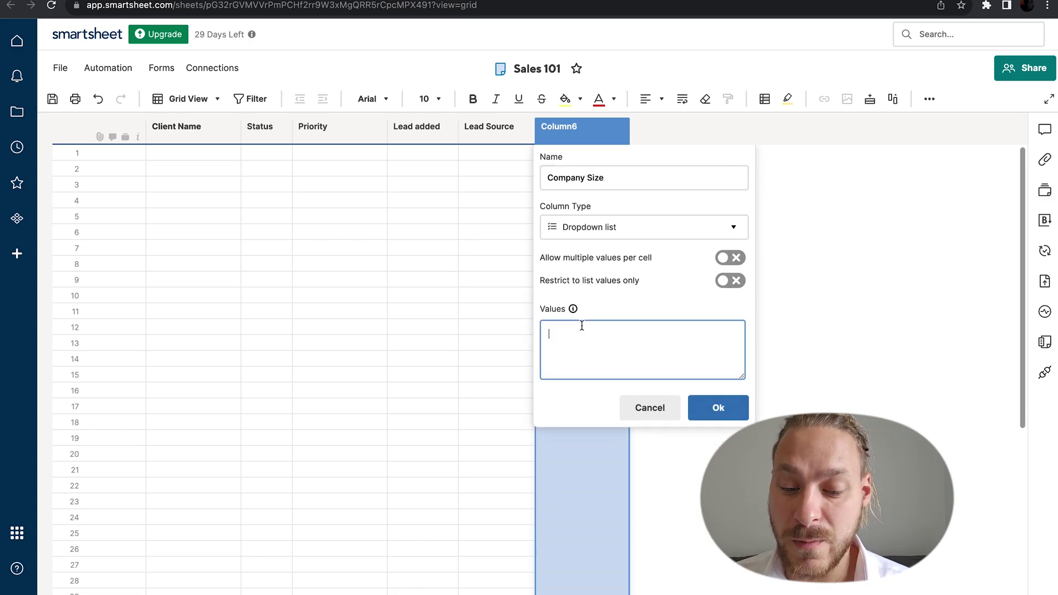
type("Cha")
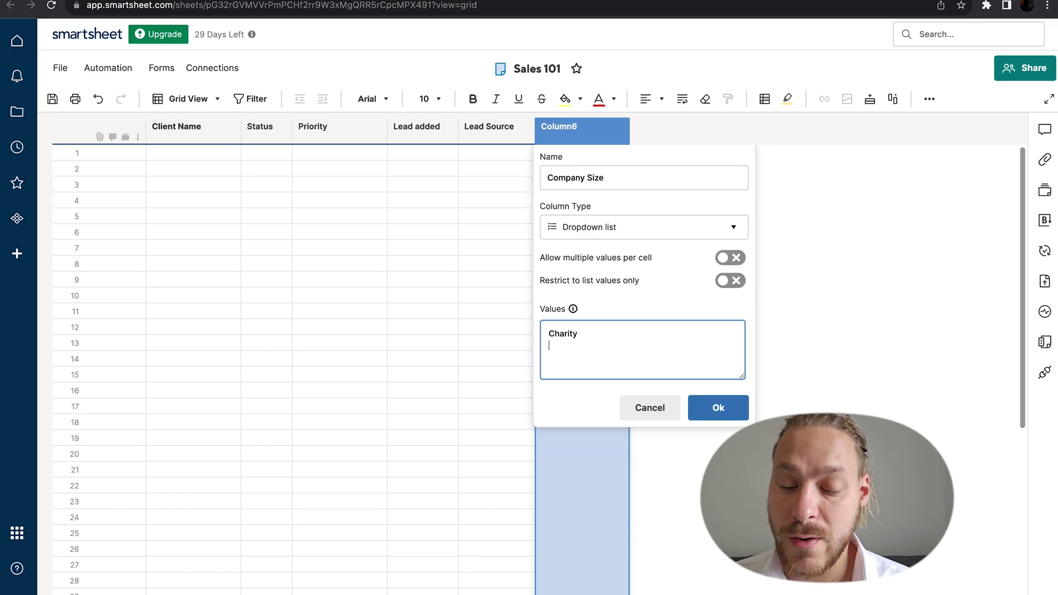
type("rity")
key("Return")
type("Small Business")
key("Return")
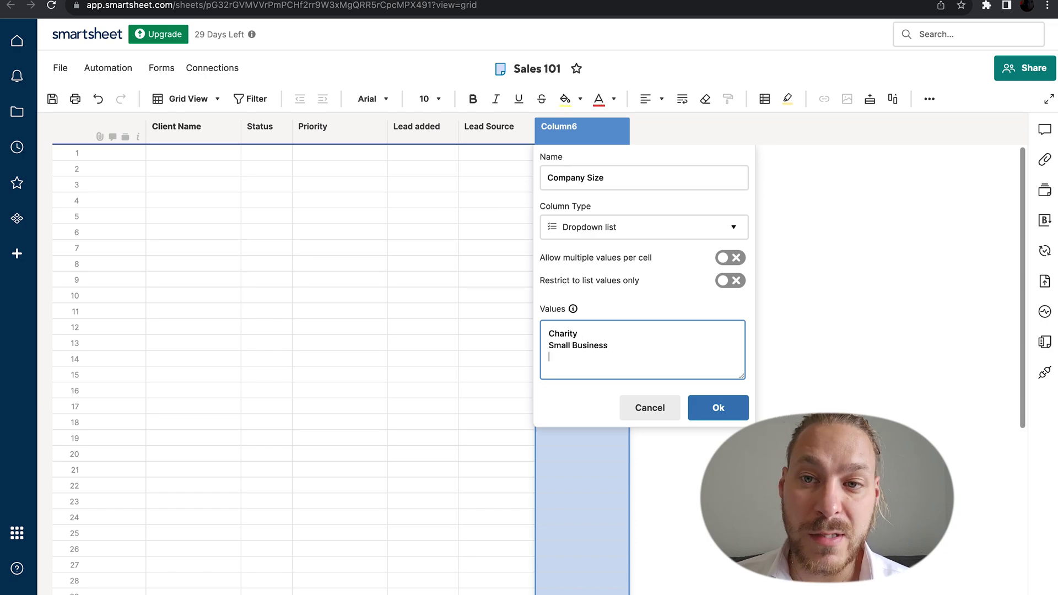
type("Medium Business")
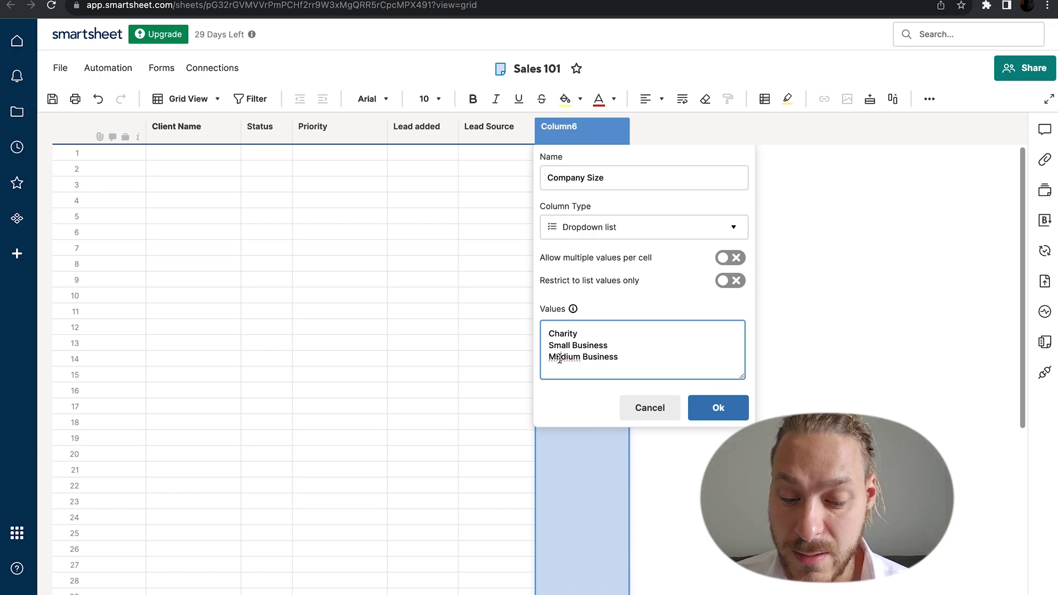
key("Return")
type("Large Business")
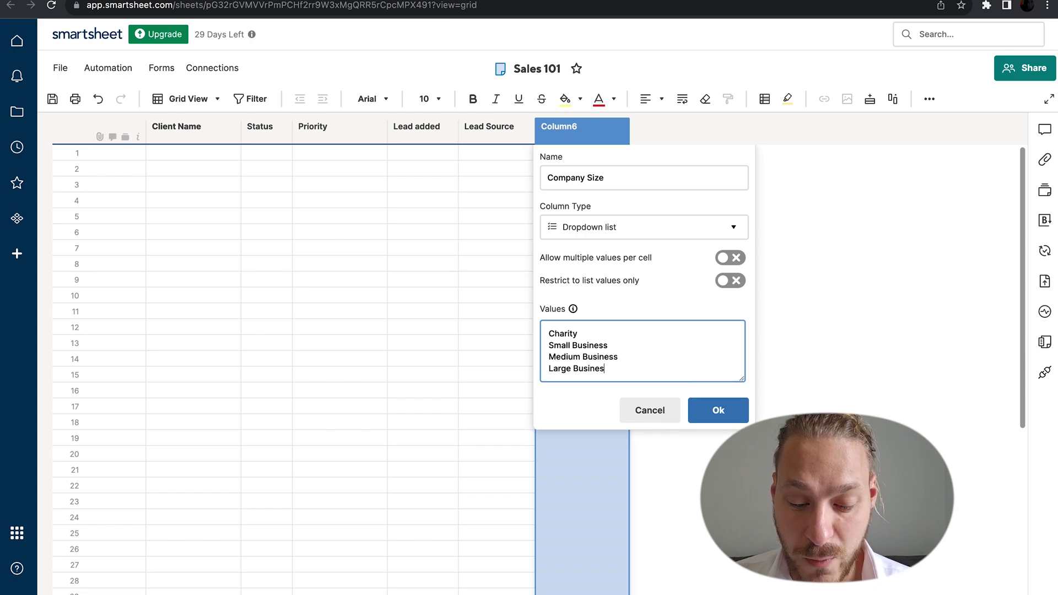
left_click(718, 410)
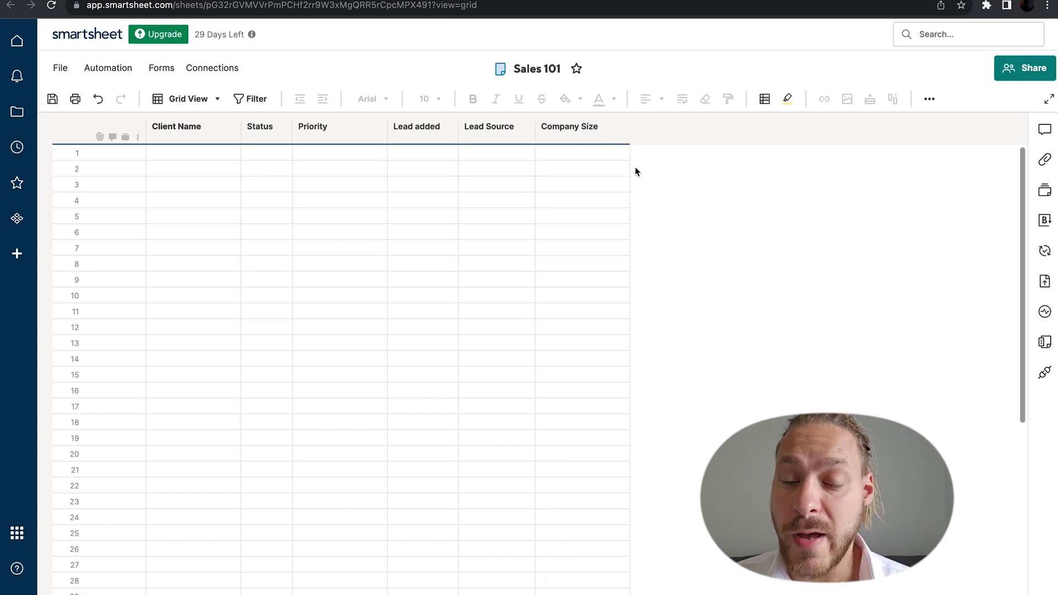
left_click(626, 132)
left_click(622, 129)
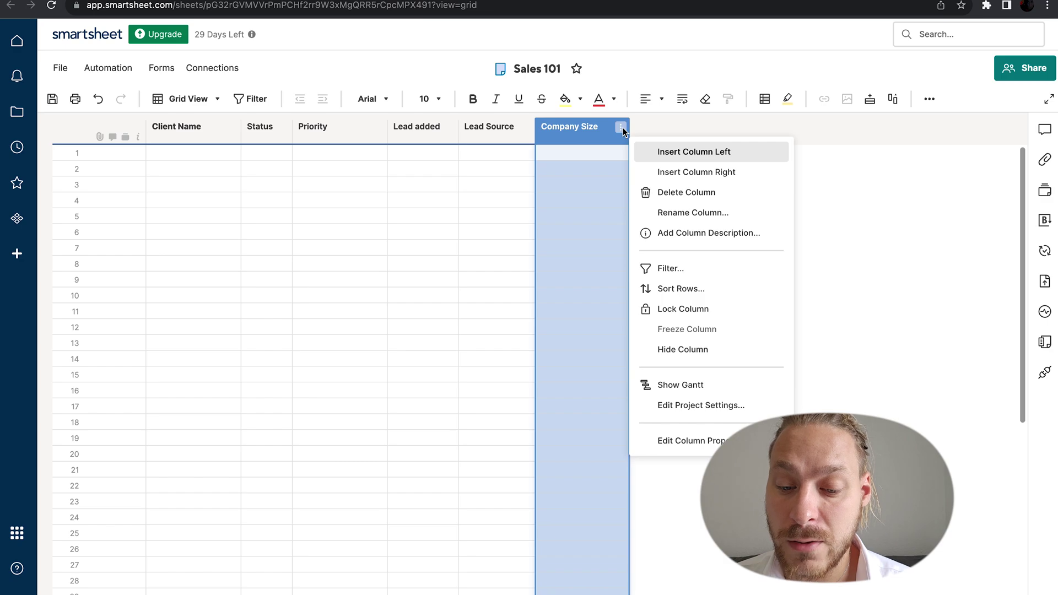
Insert a 'Client Address' Text/Number column right of Company Size
left_click(696, 177)
type("C")
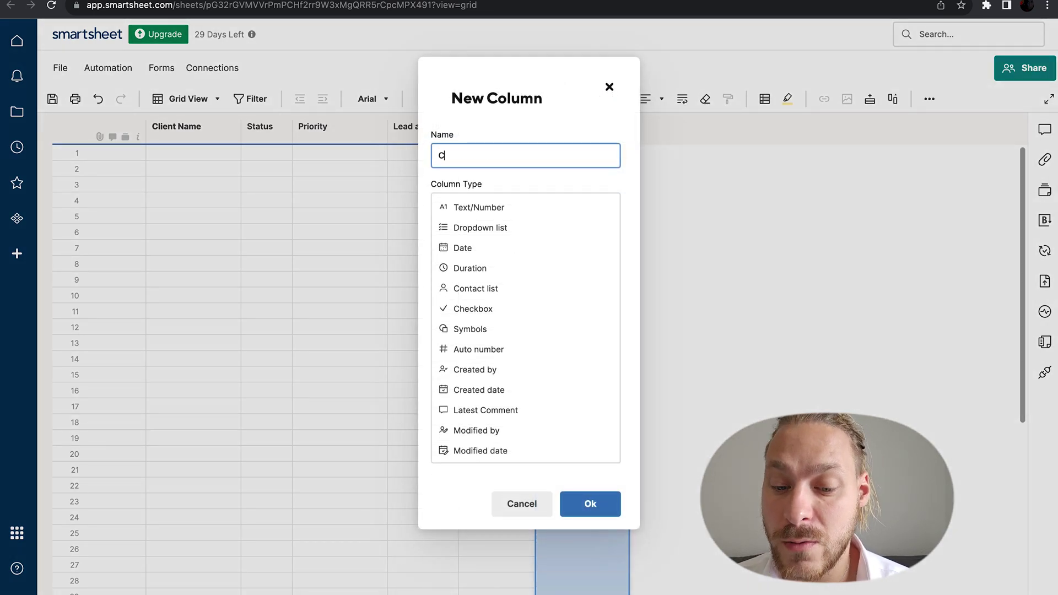
type("lient Addre")
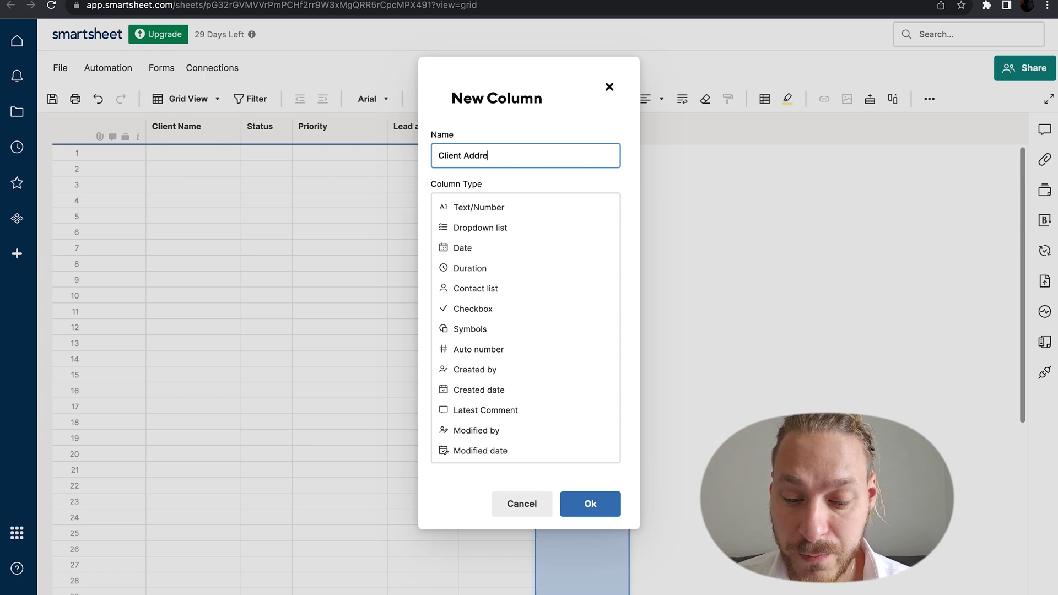
type("ss")
left_click(498, 207)
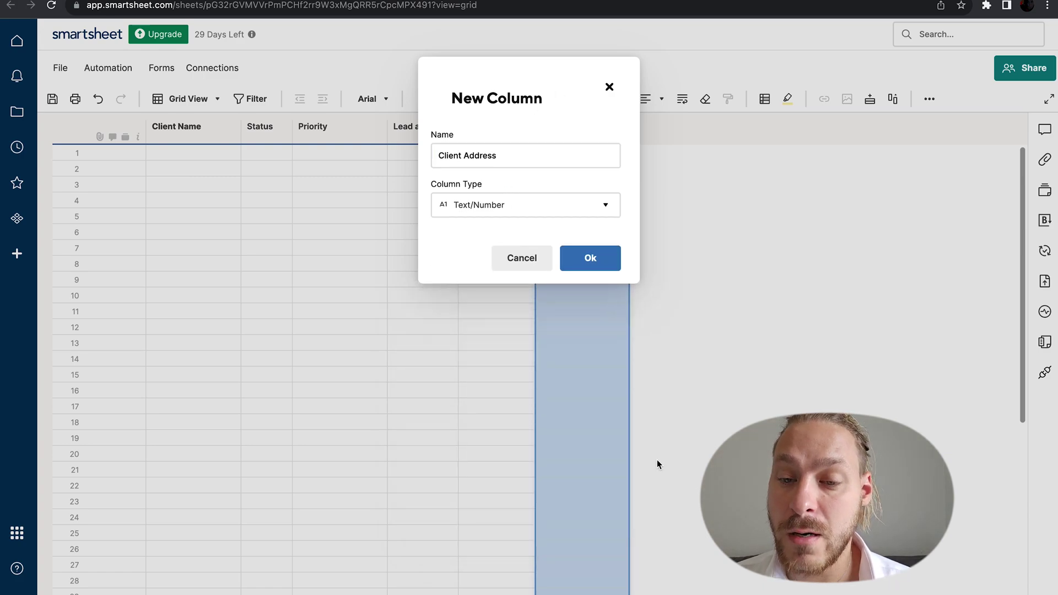
left_click(603, 269)
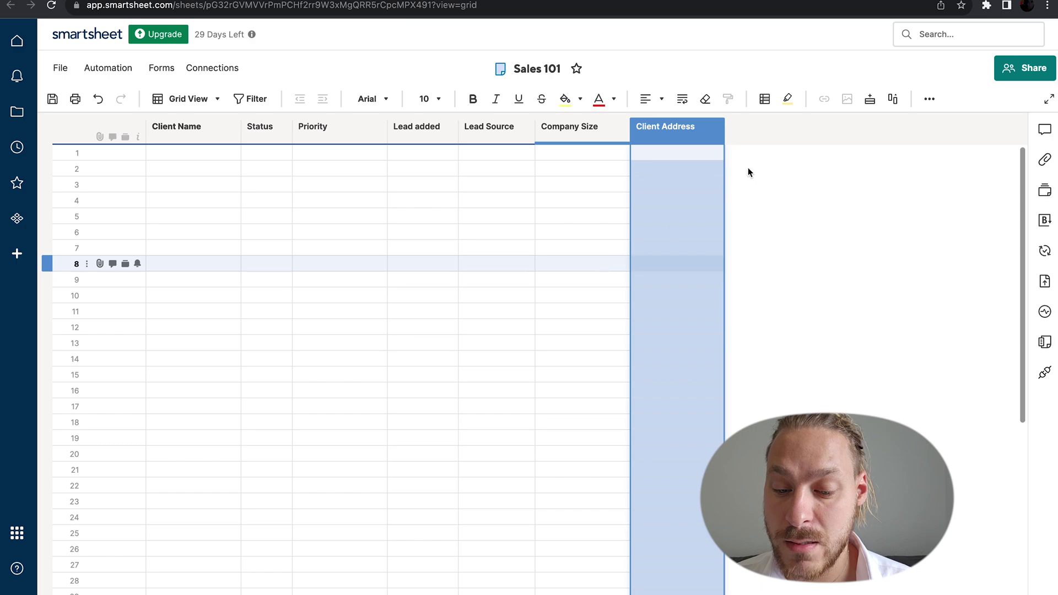
Insert a 'Client Post/Zip Code' Text/Number column after Client Address
left_click(716, 126)
left_click(771, 161)
type("Clie")
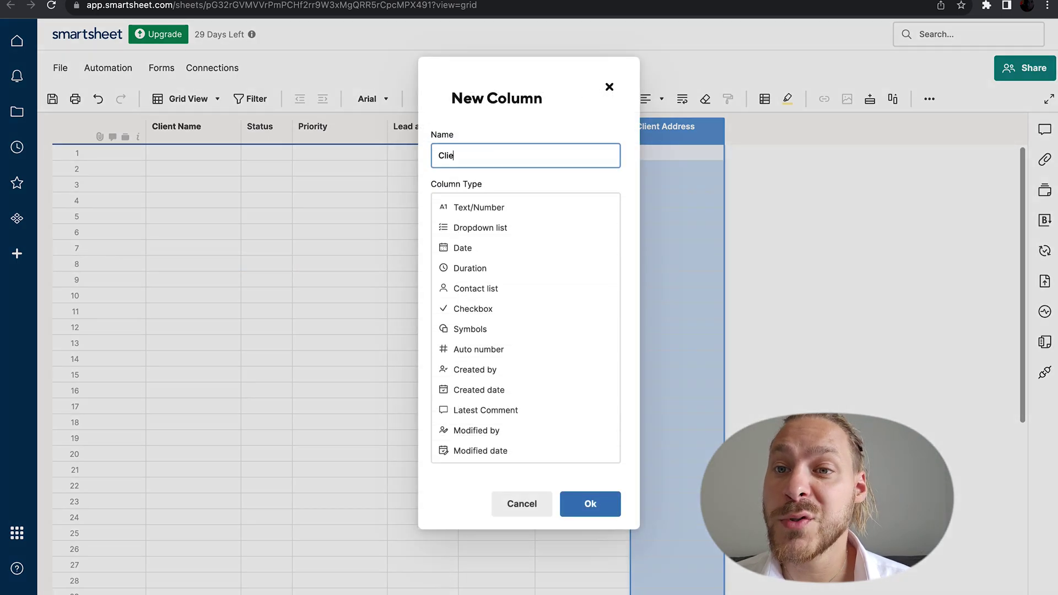
type("nt Post/Zip Code")
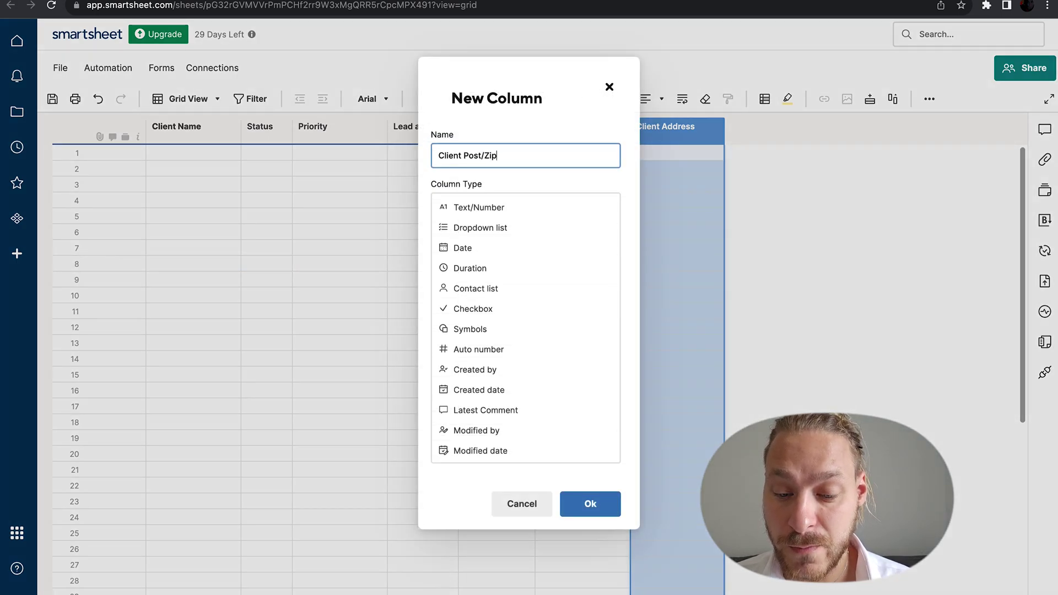
left_click(590, 202)
left_click(589, 257)
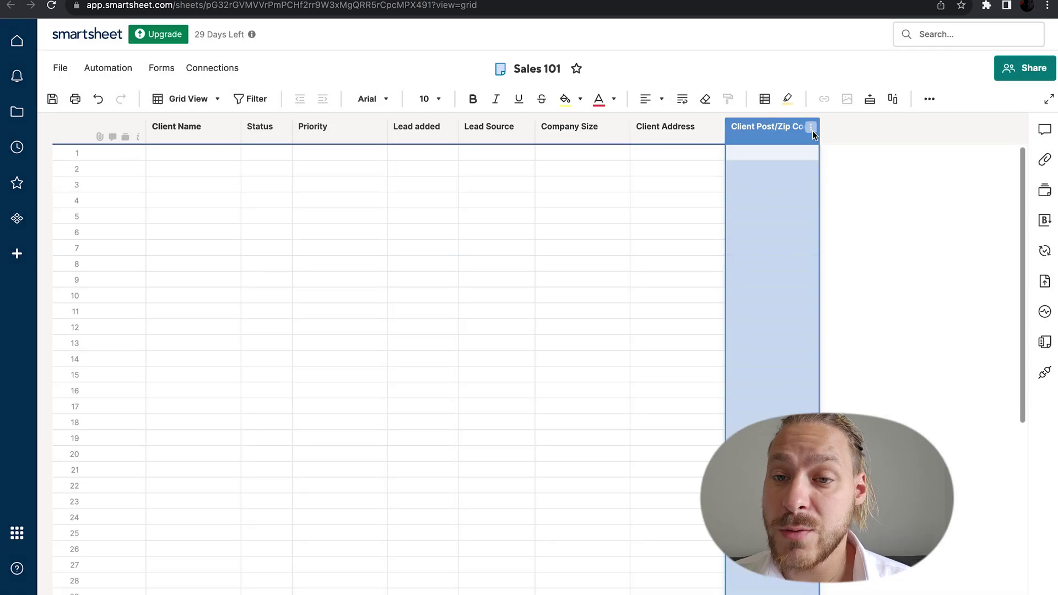
Insert a 'Project Lead' Contact list column after Client Post/Zip Code
left_click(812, 129)
left_click(859, 174)
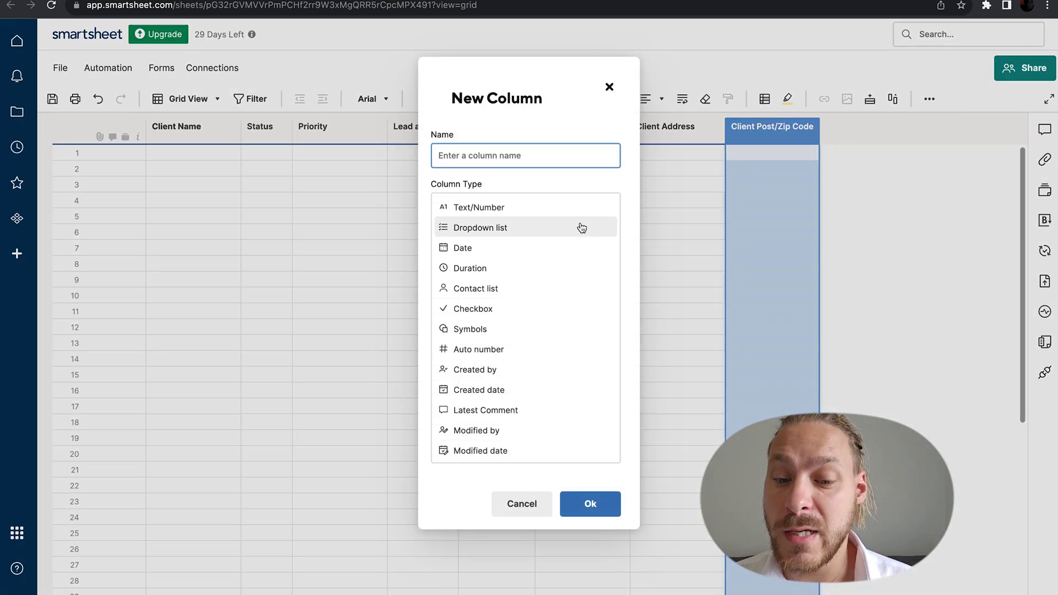
type("Project")
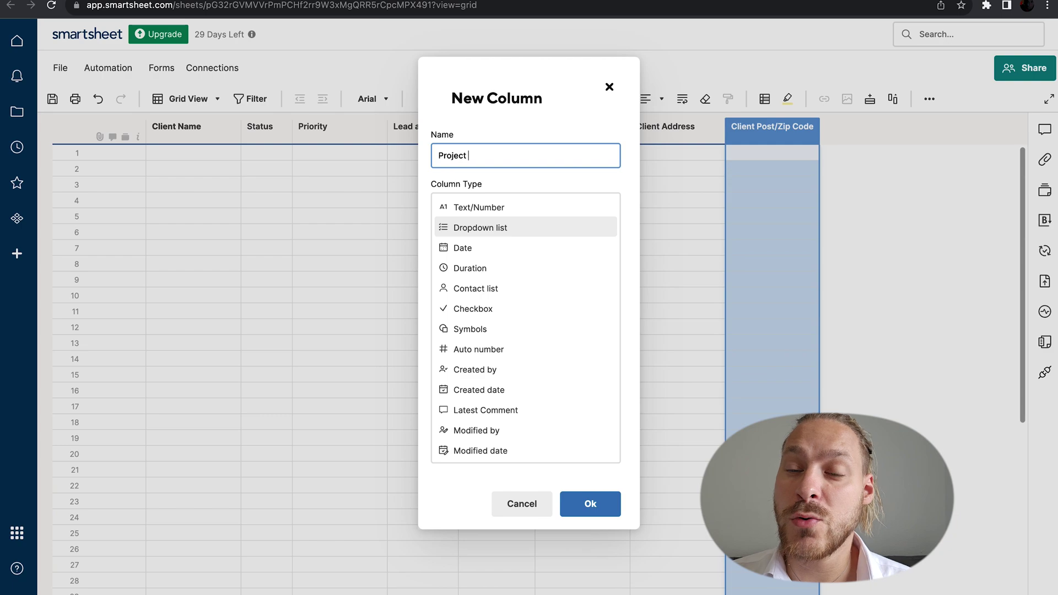
type(" Lead")
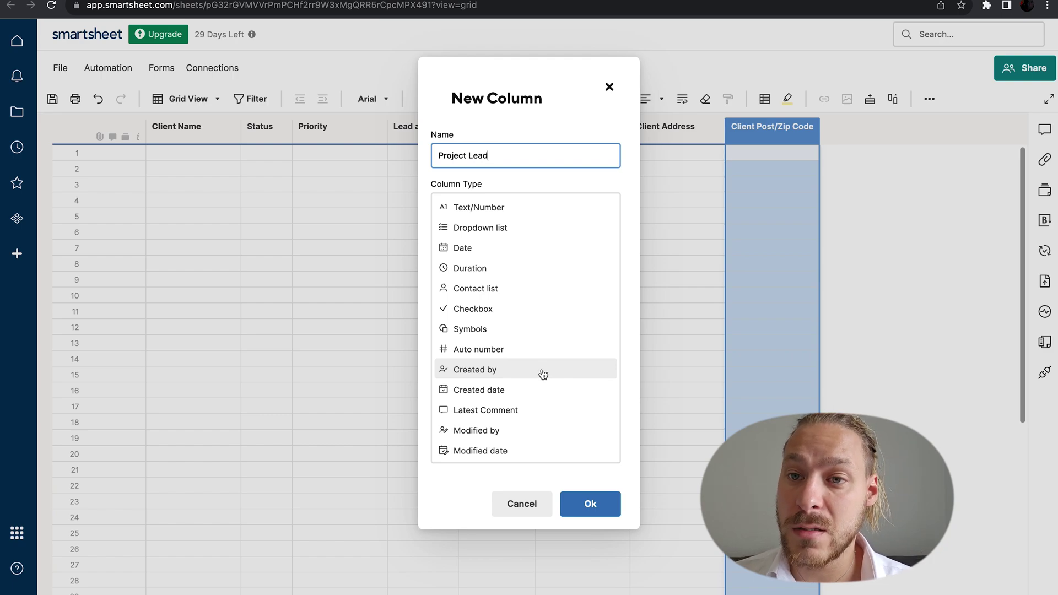
left_click(517, 285)
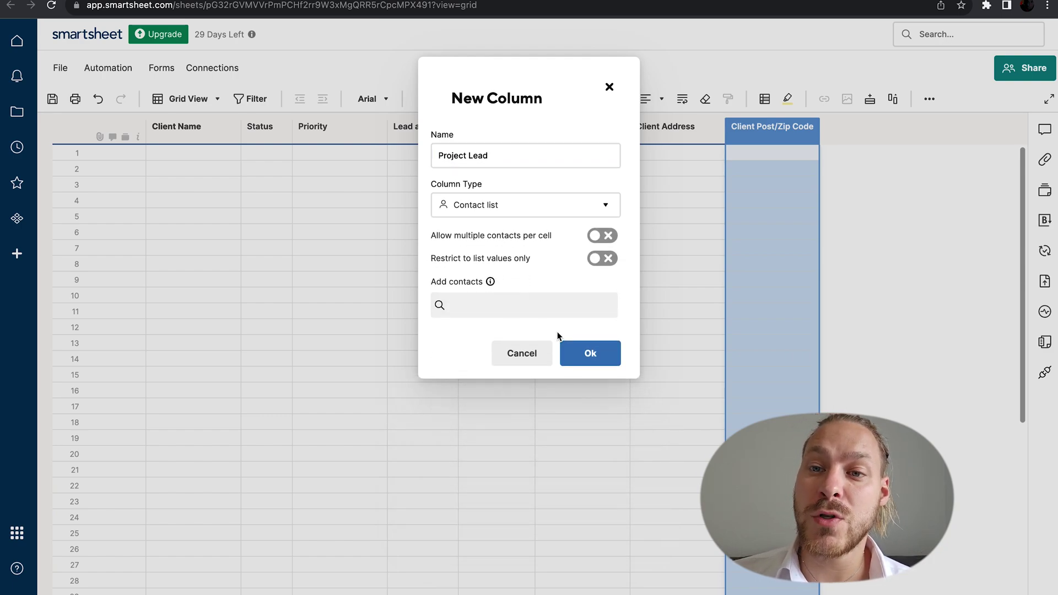
left_click(582, 356)
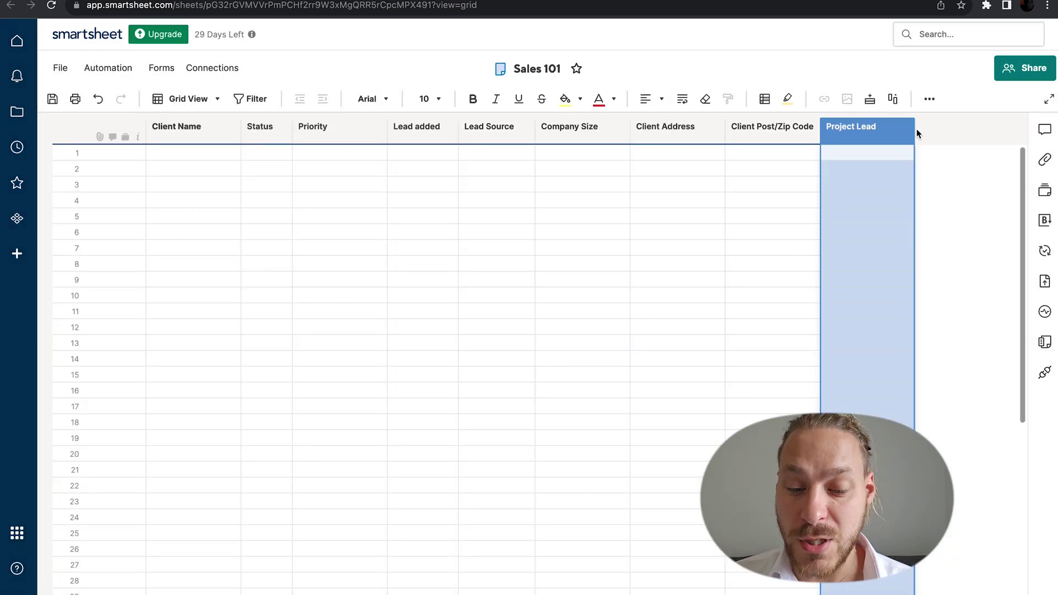
Insert a 'Project Description' column after Project Lead
left_click(906, 130)
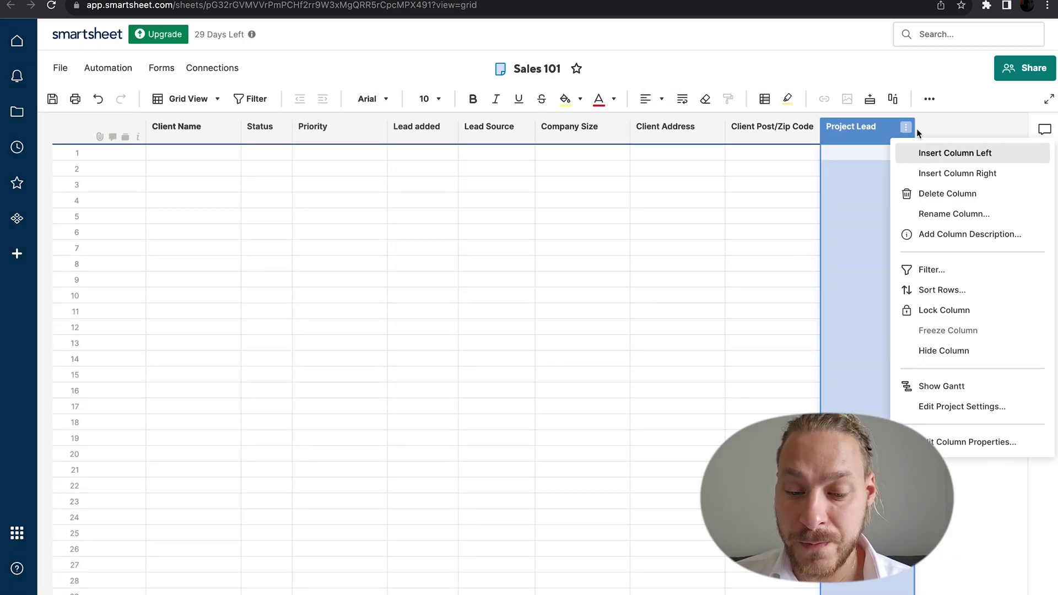
left_click(960, 174)
type("Project Description")
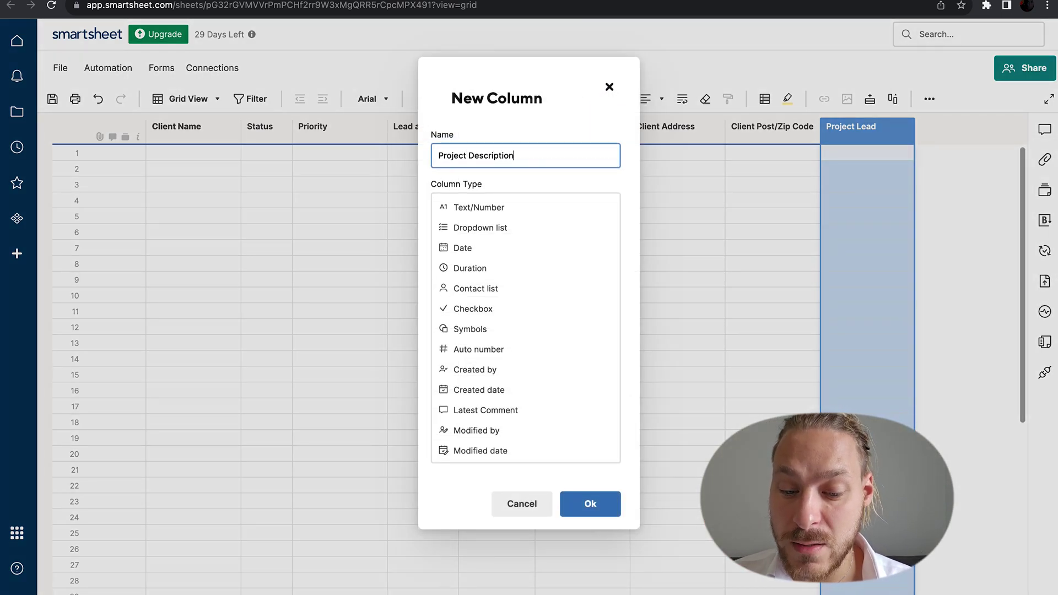
left_click(598, 503)
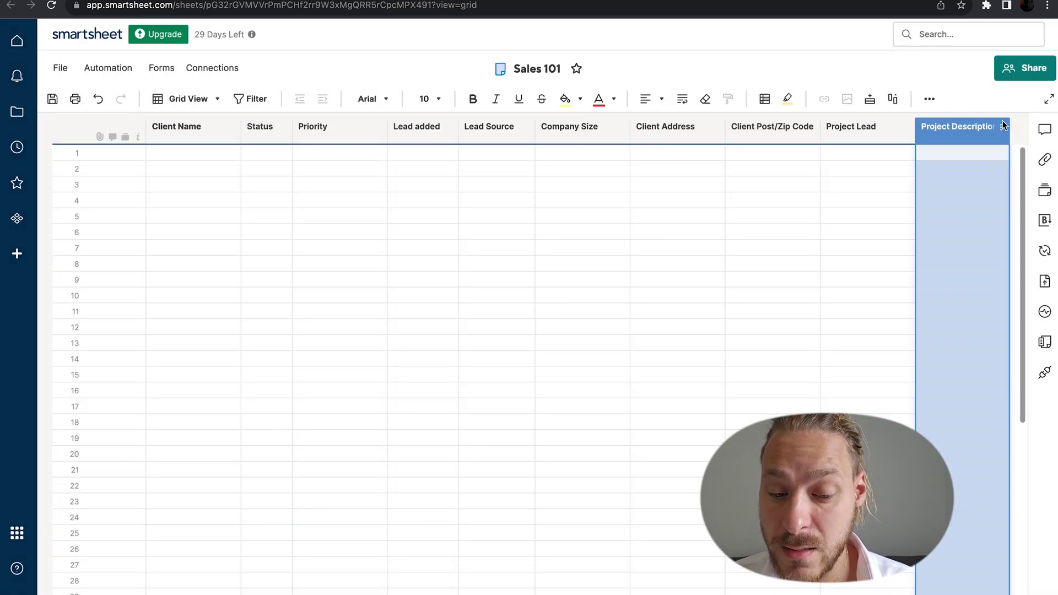
Insert a 'Project Start Date' Date column beside Project Description
left_click(1002, 126)
left_click(987, 156)
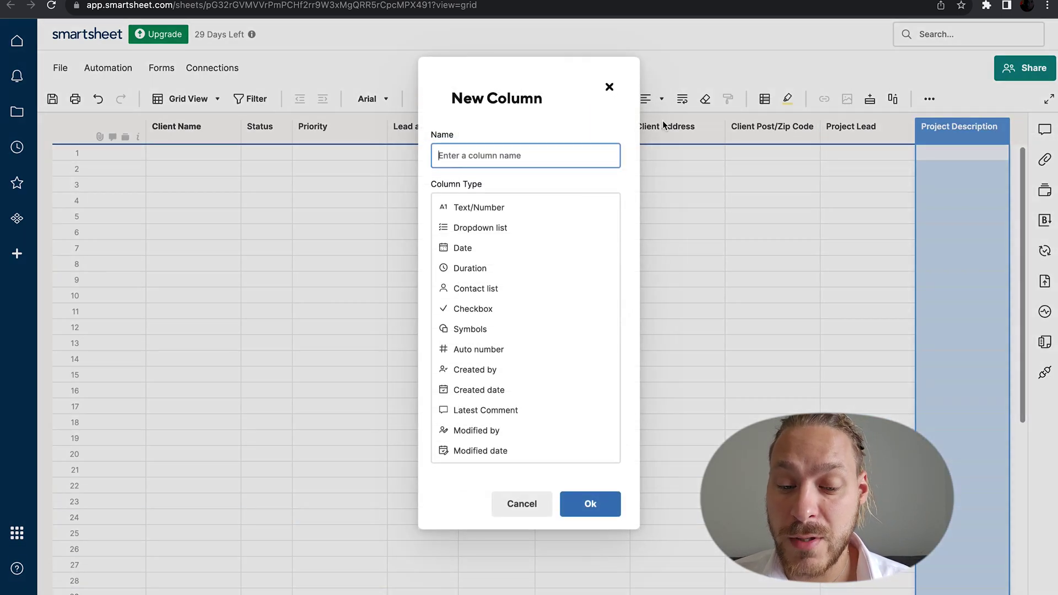
type("Project Start Date")
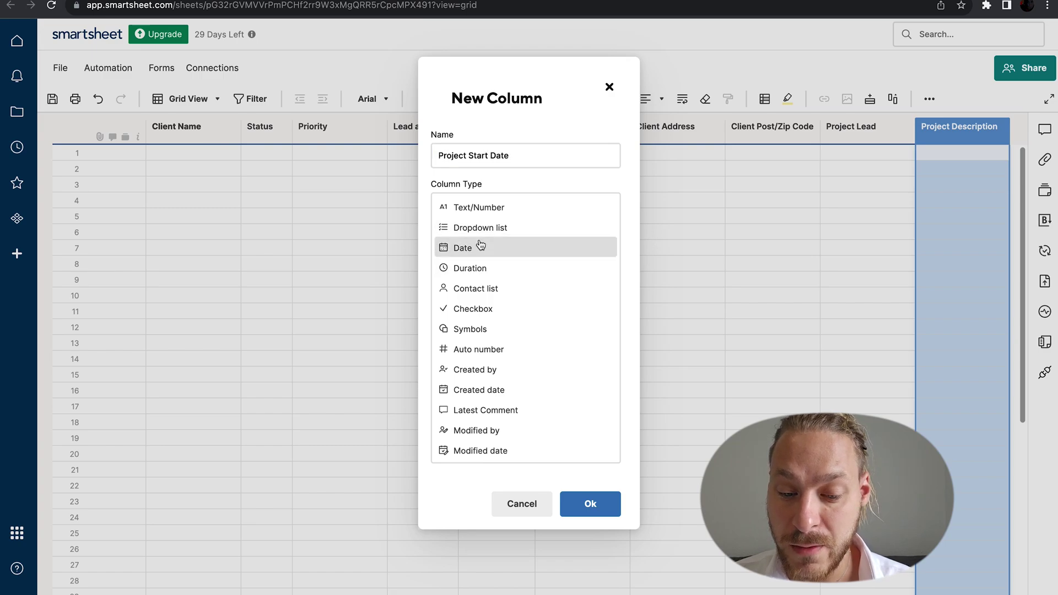
left_click(475, 248)
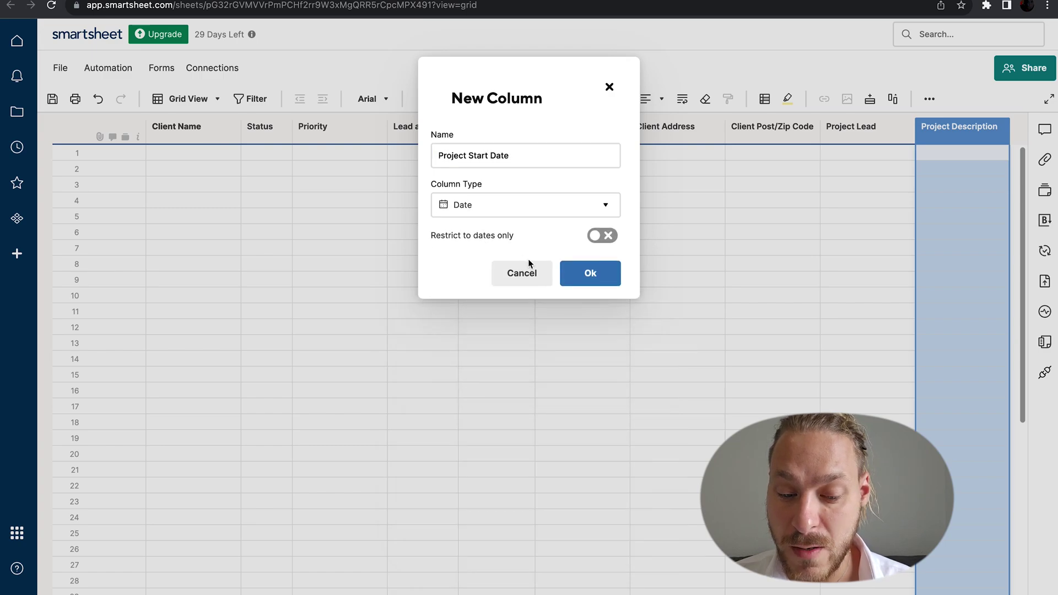
left_click(587, 271)
Insert an 'Estimated Completion Date' column after Project Start Date, typed as Date
left_click(1009, 126)
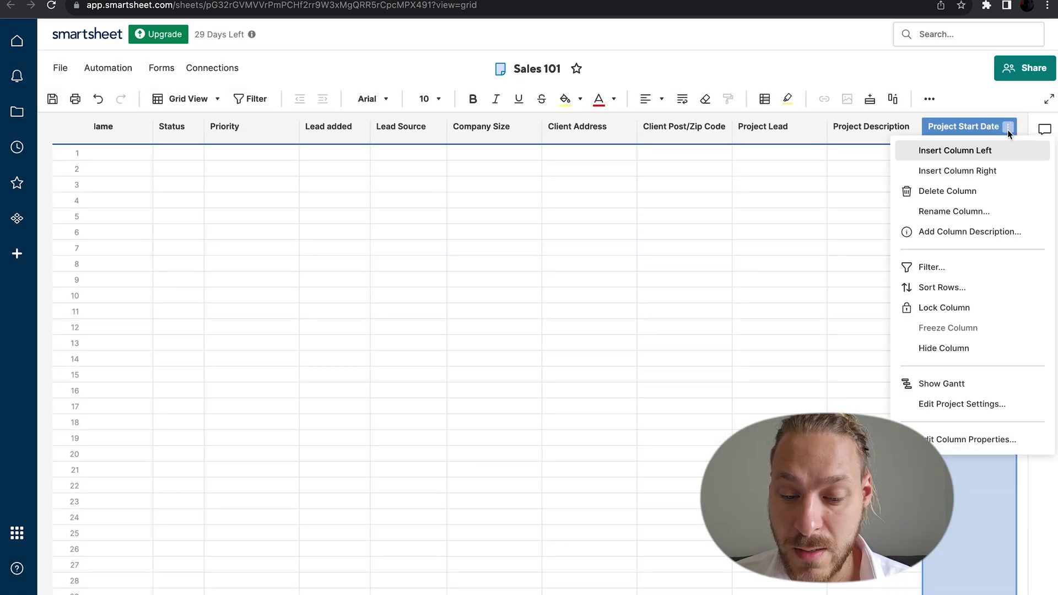
left_click(980, 169)
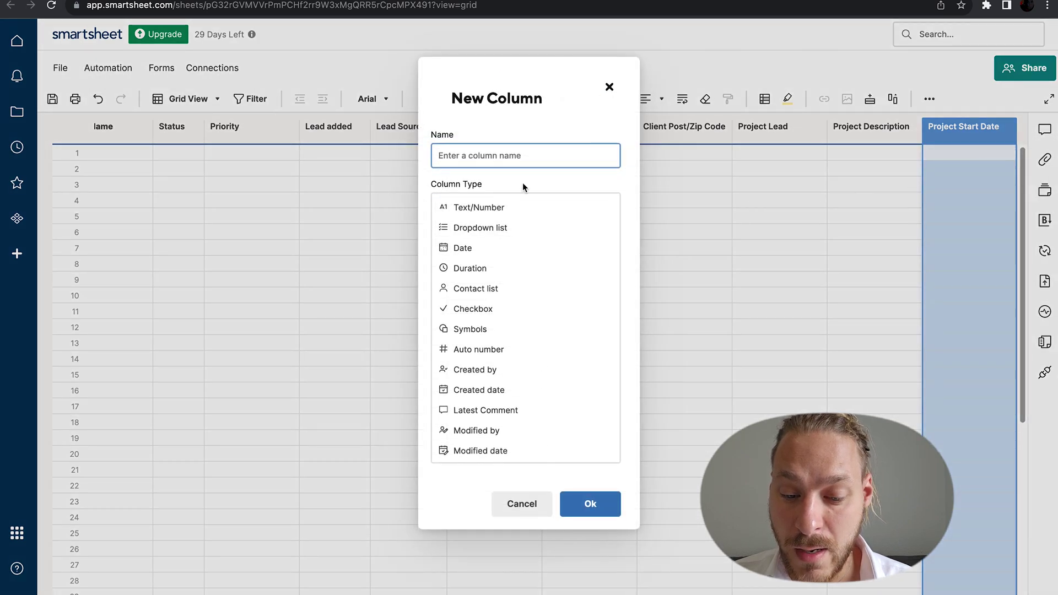
type("Estimated compler")
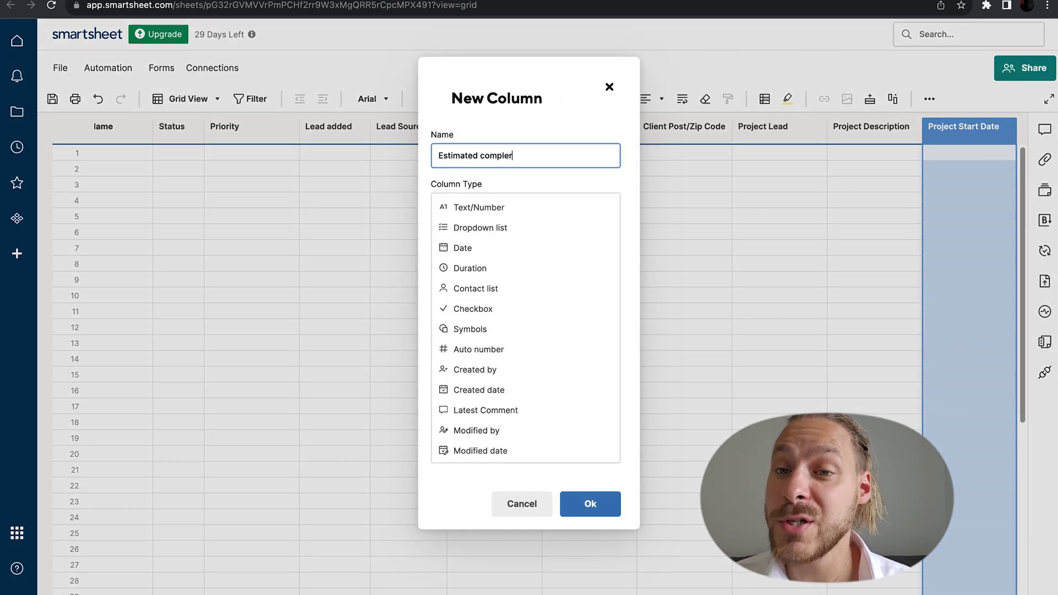
type("ion Date")
left_click(488, 156)
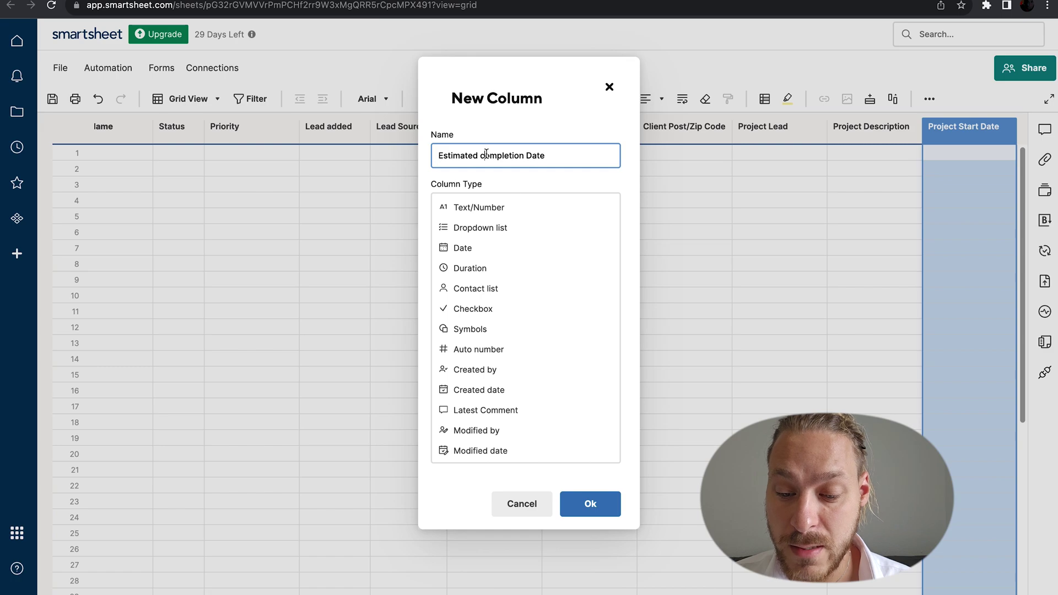
key("BackSpace")
type("C")
left_click(501, 248)
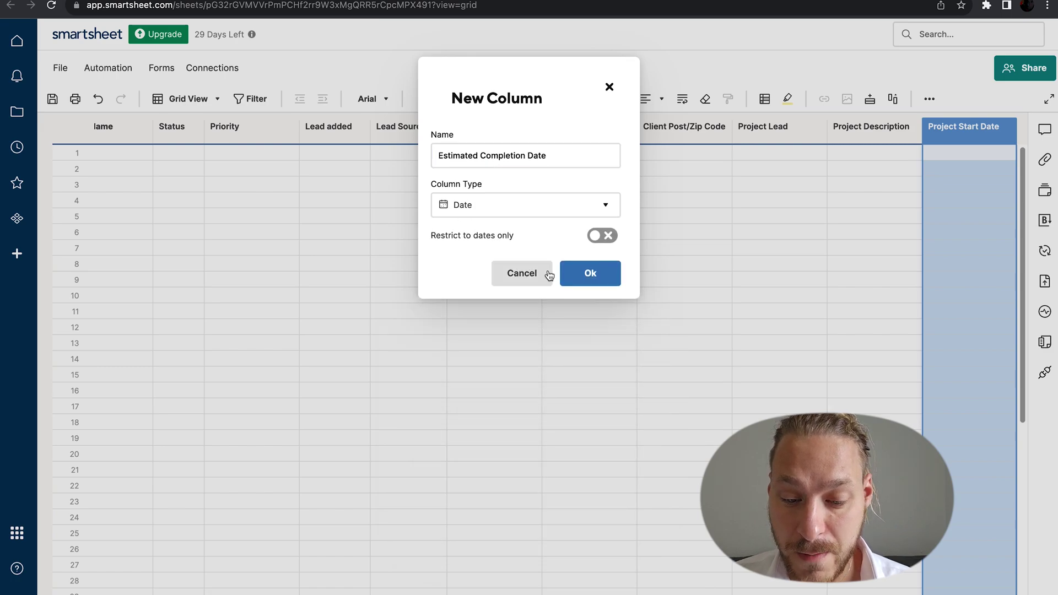
Finish the Estimated Completion Date column and add a 'Project Budget' Text/Number column
left_click(586, 275)
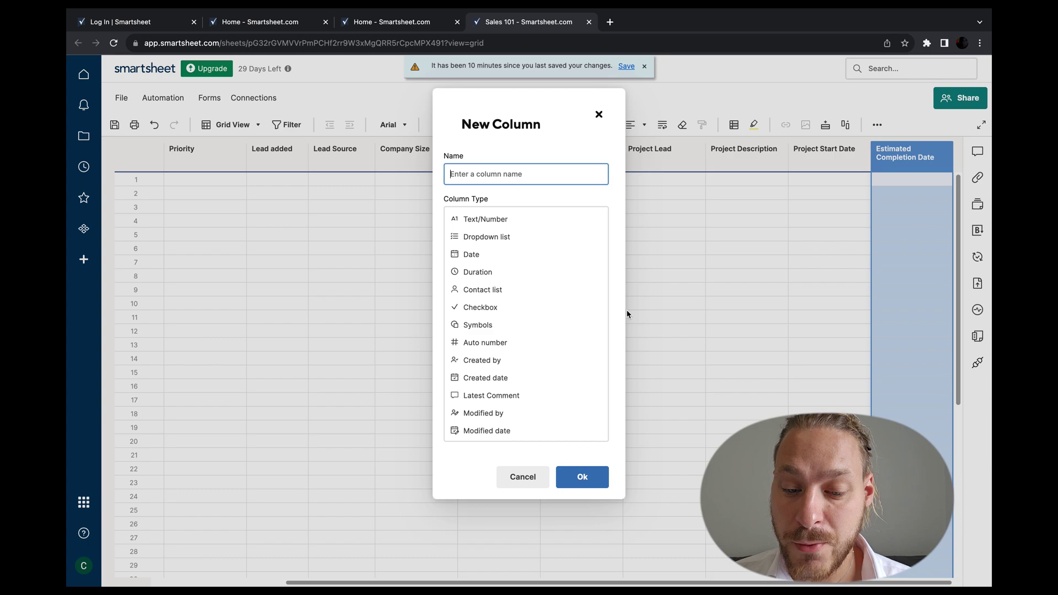
type("Project")
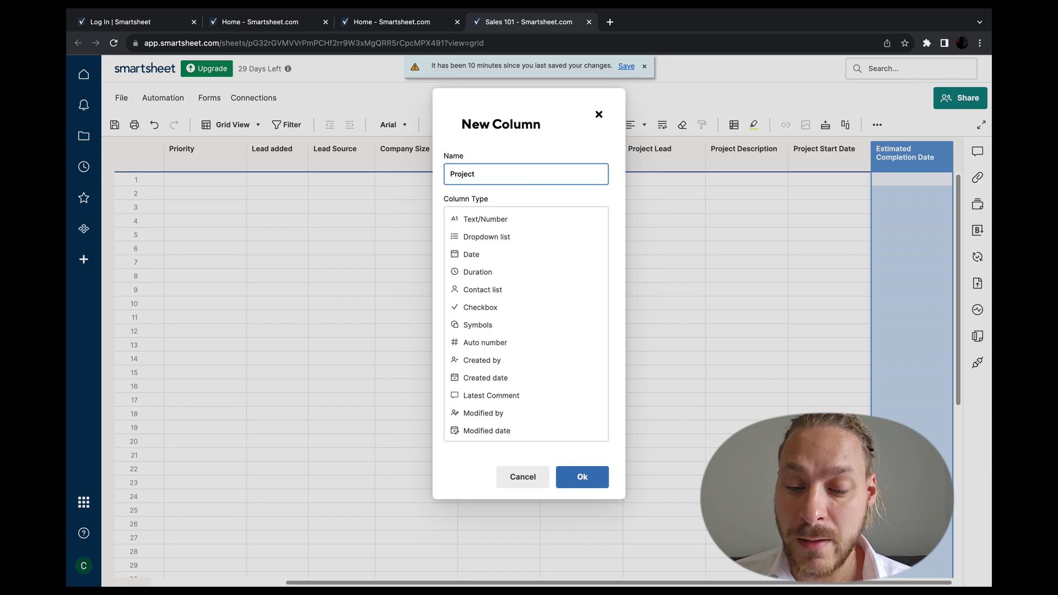
type(" Budget")
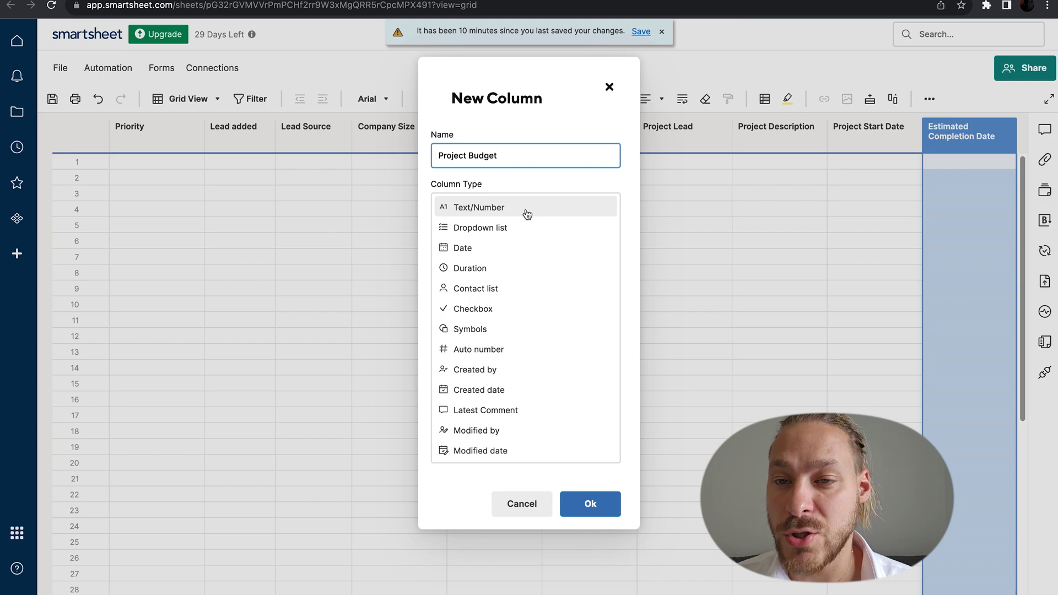
left_click(526, 213)
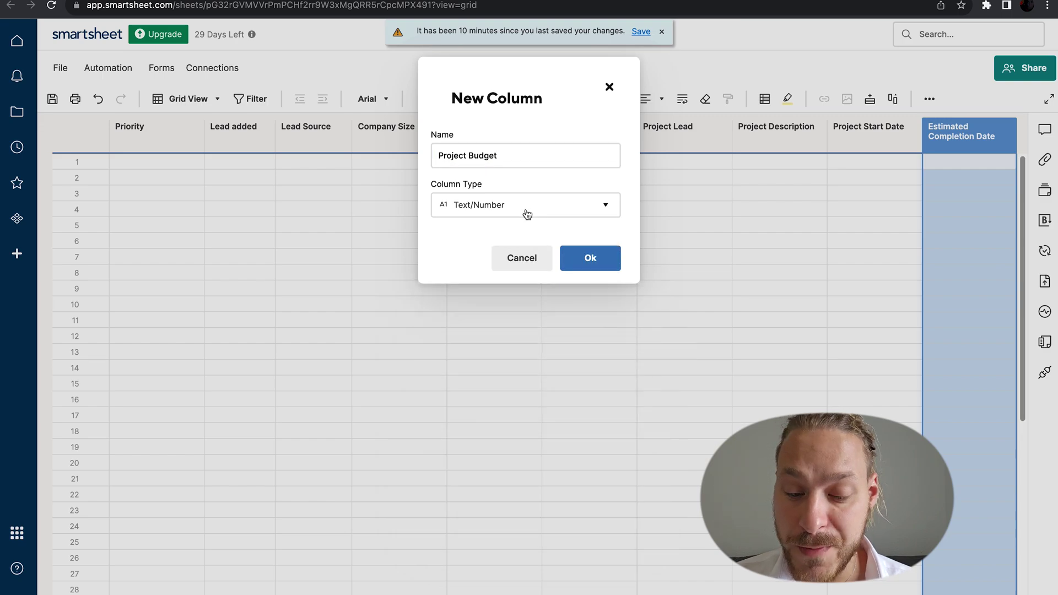
left_click(594, 258)
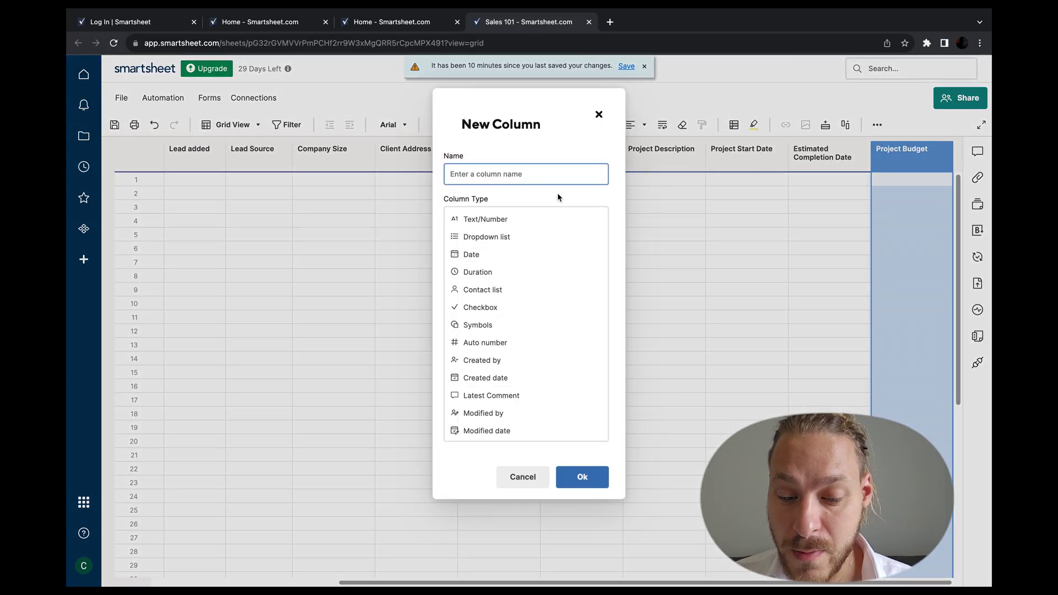
Add a 'Project Stage' dropdown with Not started, Pre-production, Production and Post Production
type("Project S")
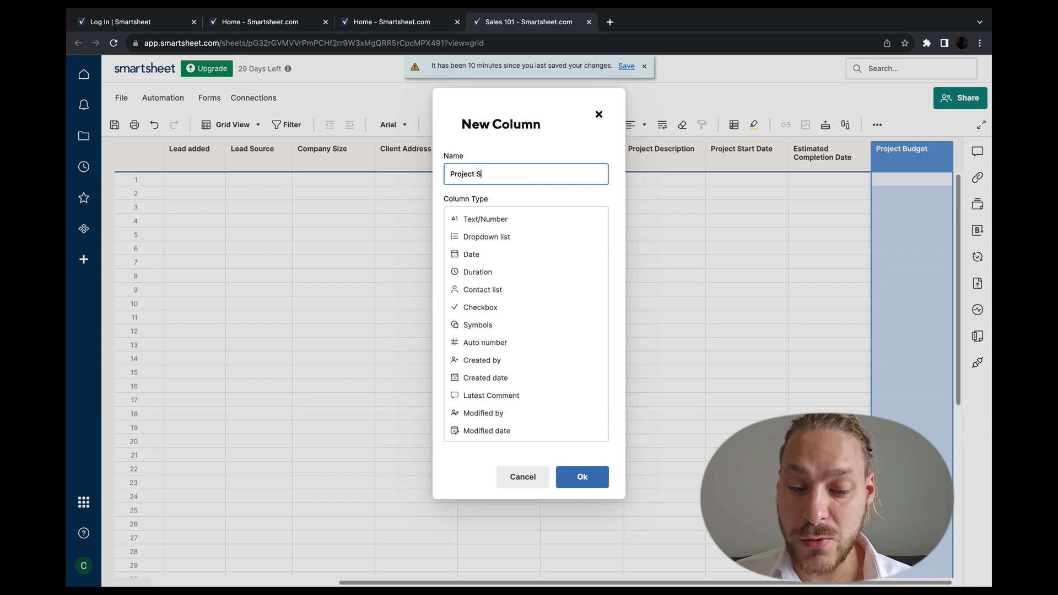
type("tage")
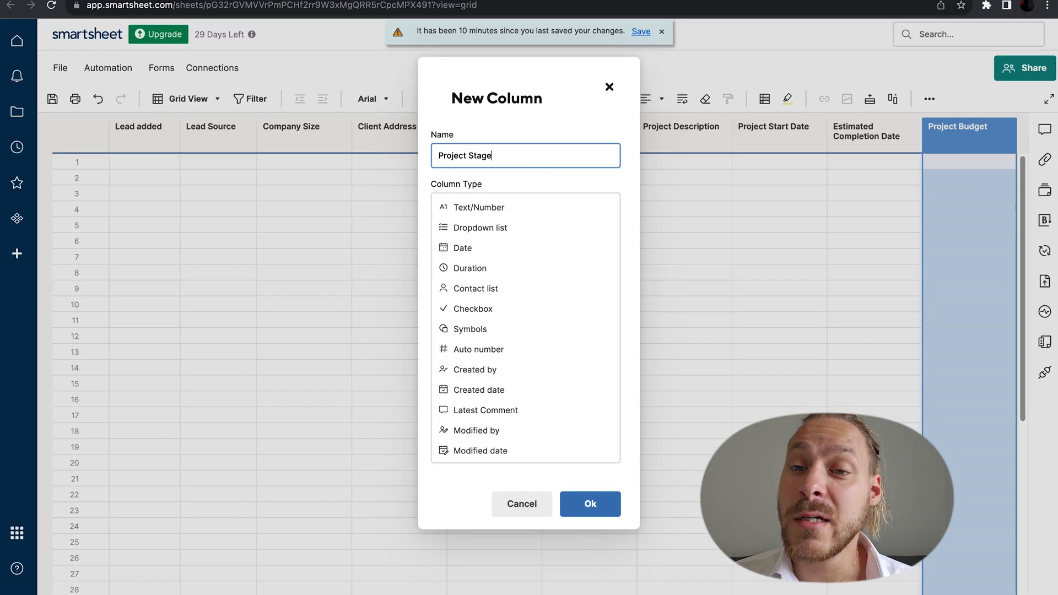
left_click(518, 246)
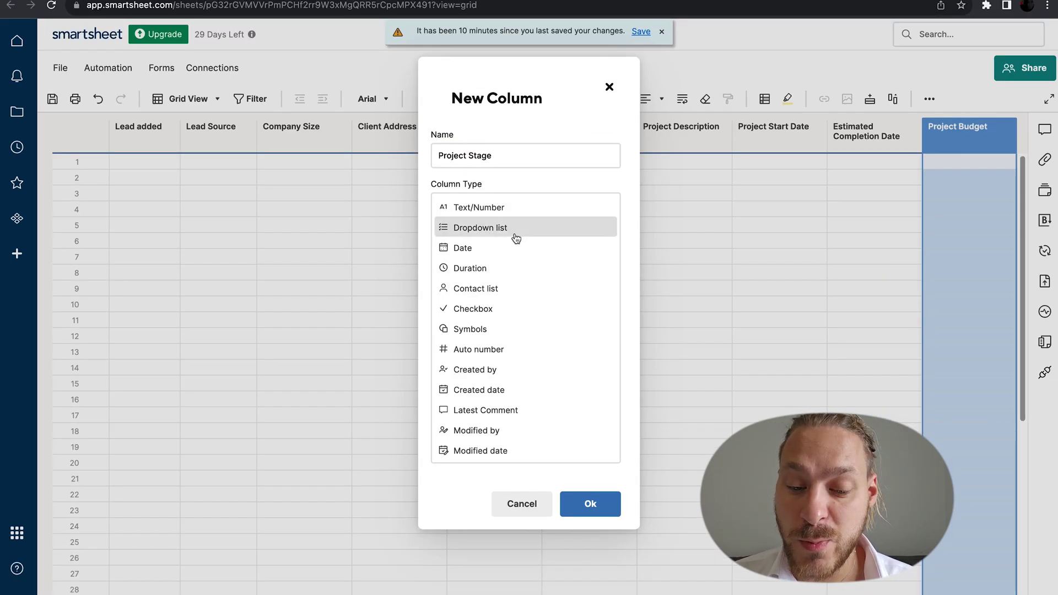
left_click(516, 238)
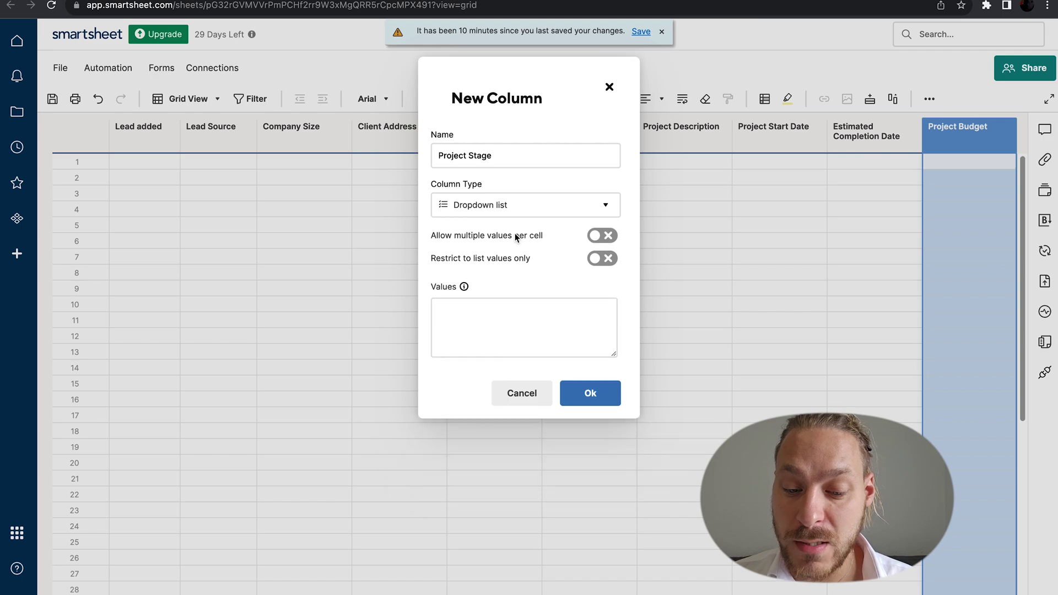
left_click(522, 314)
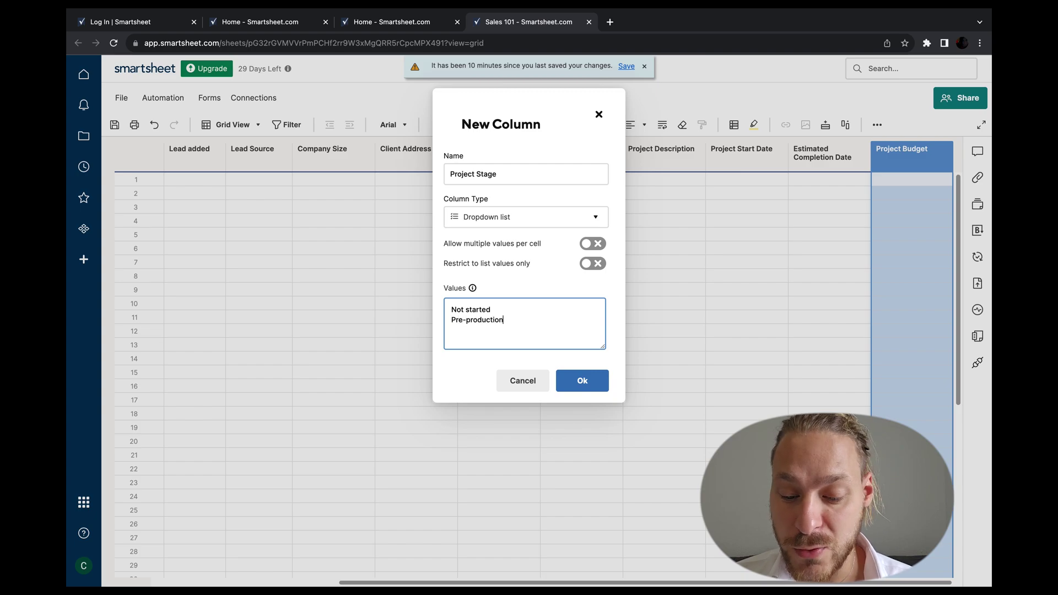
key("Return")
type("Post Pro")
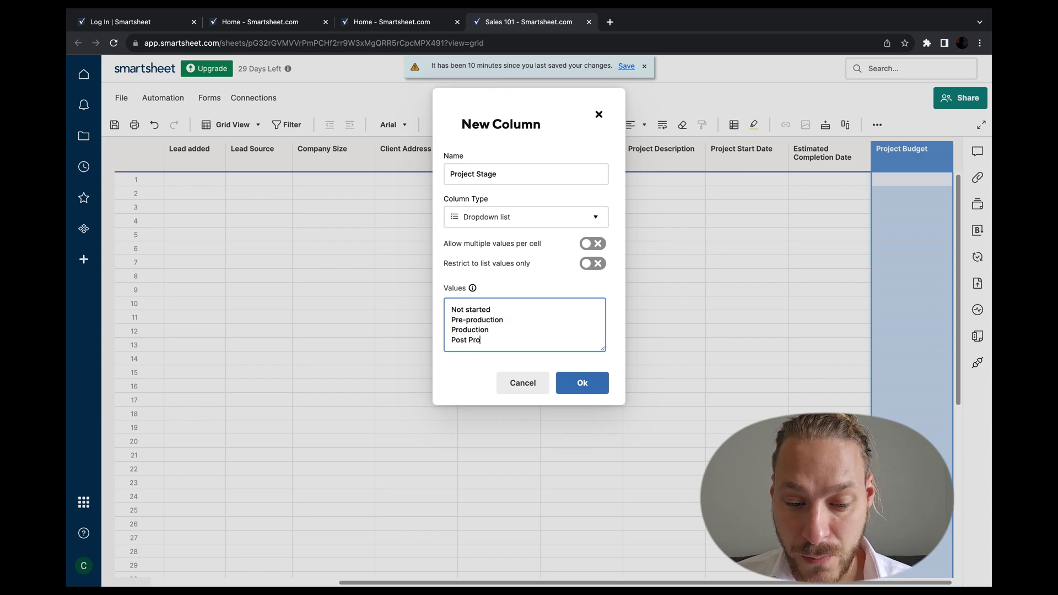
type("duction")
left_click(583, 382)
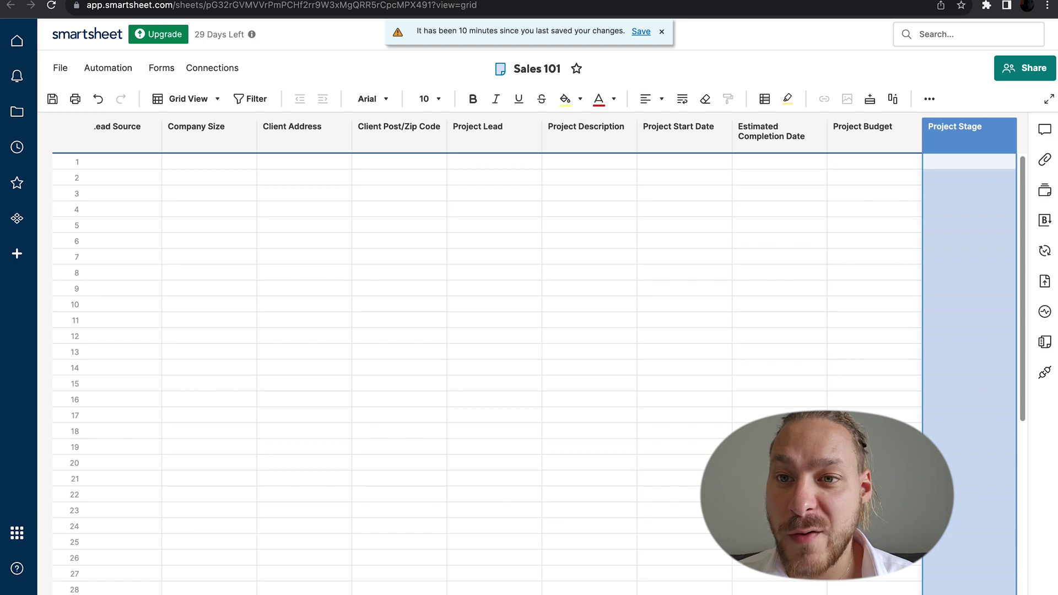
Enter Ghost Services as row 1's client name and set its status to Yes
scroll(409, 542, "left", 10)
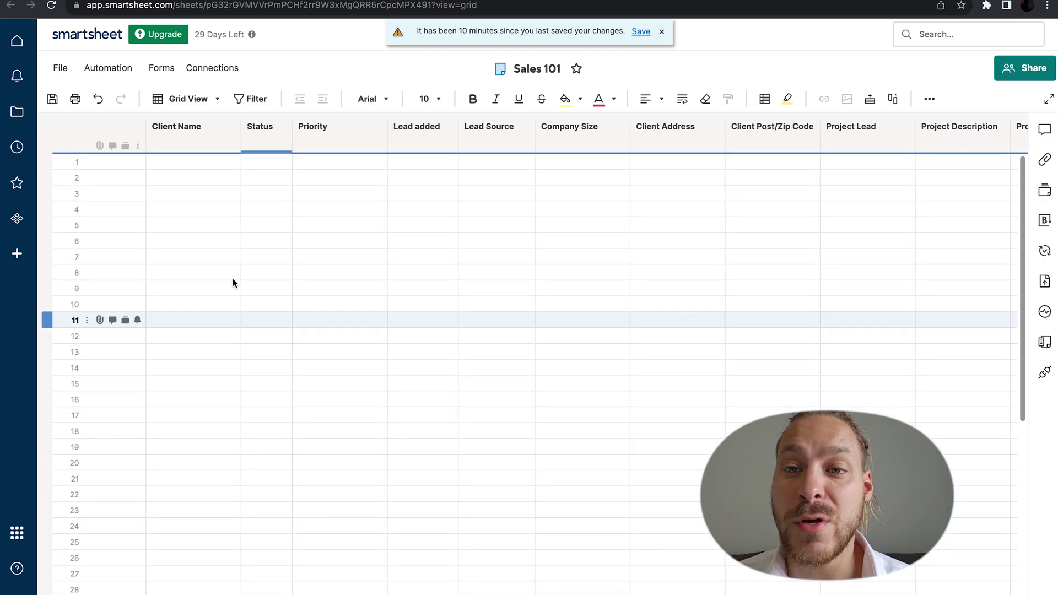
double_click(206, 163)
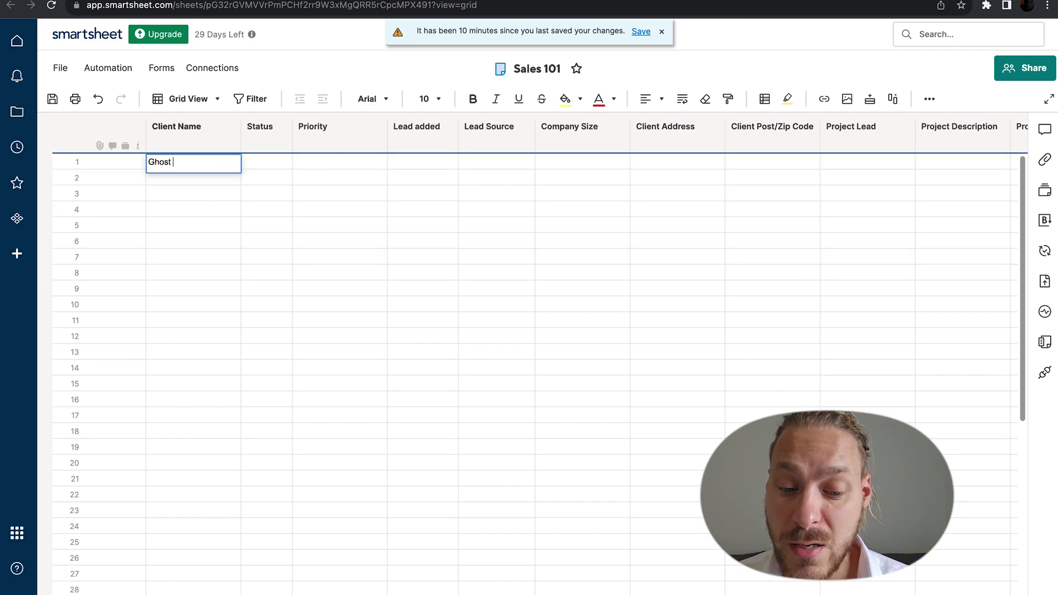
left_click(267, 163)
left_click(289, 161)
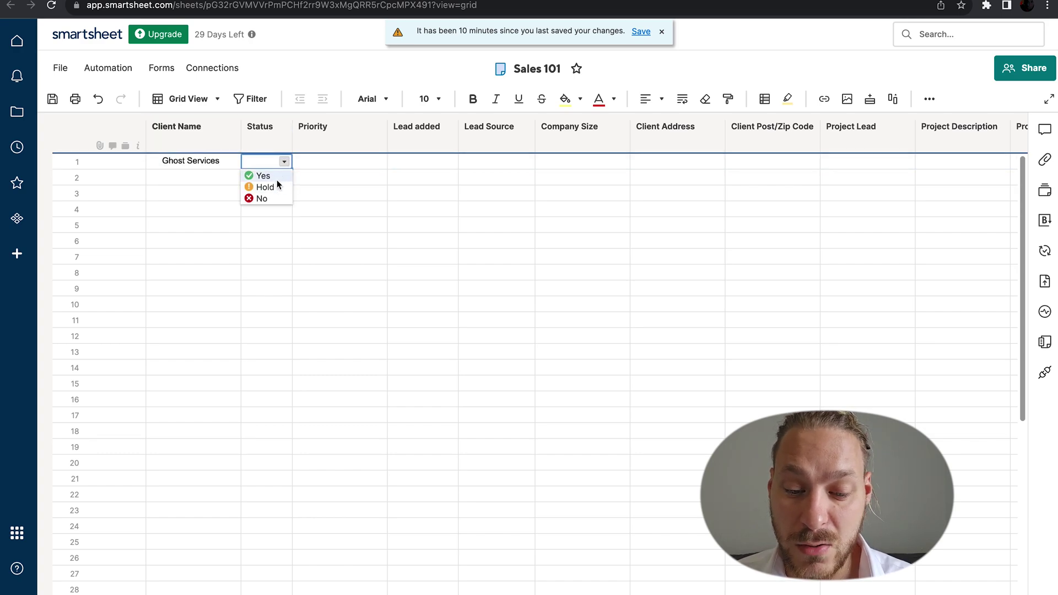
left_click(270, 175)
Set row 1's priority to High and its Lead added date to 09/10/23
left_click(332, 160)
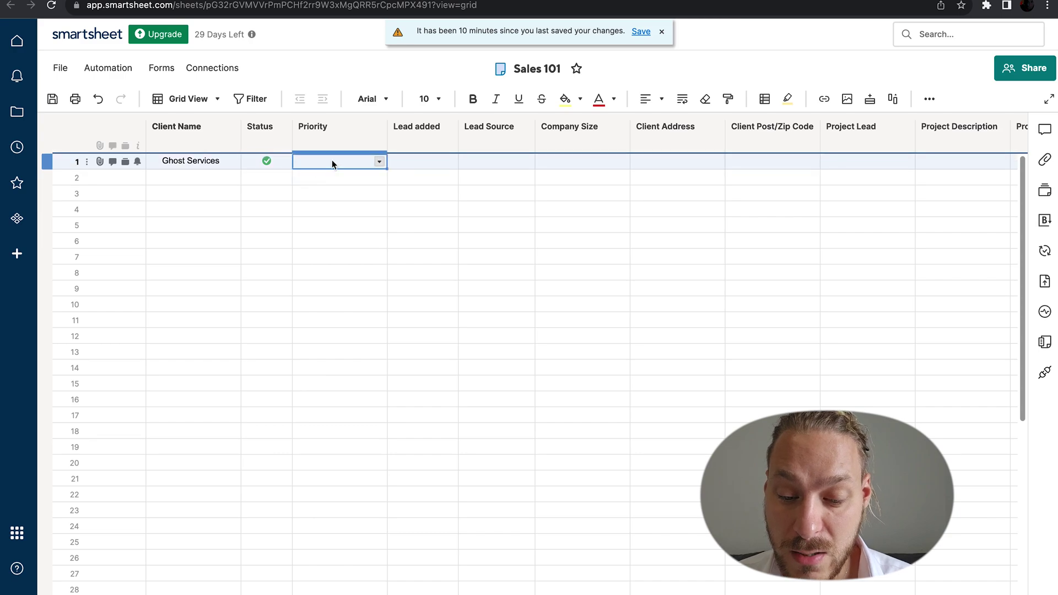
left_click(379, 161)
left_click(361, 177)
left_click(421, 161)
type("09/11/23")
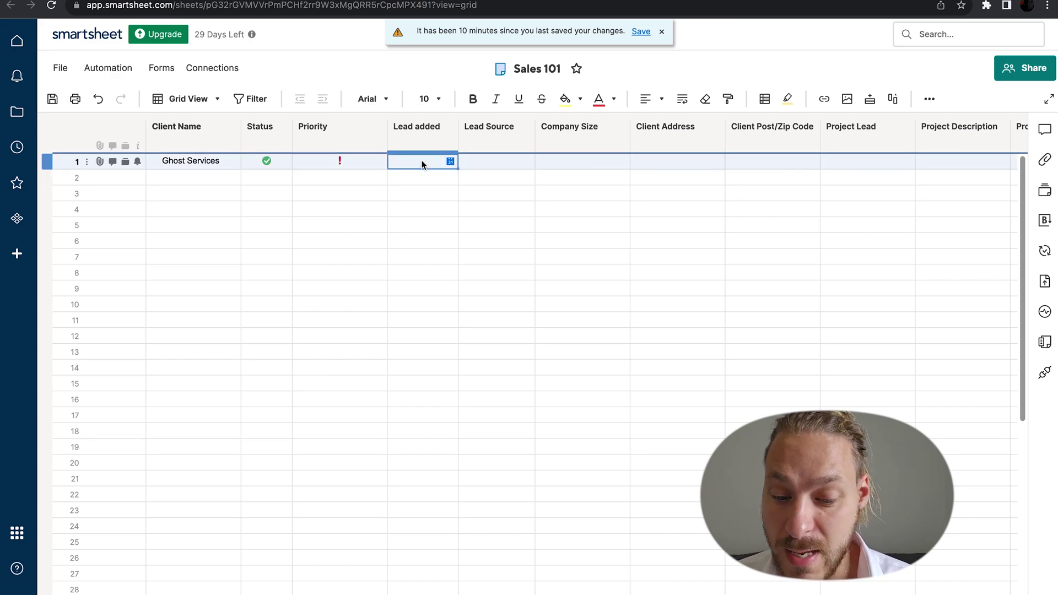
left_click(450, 161)
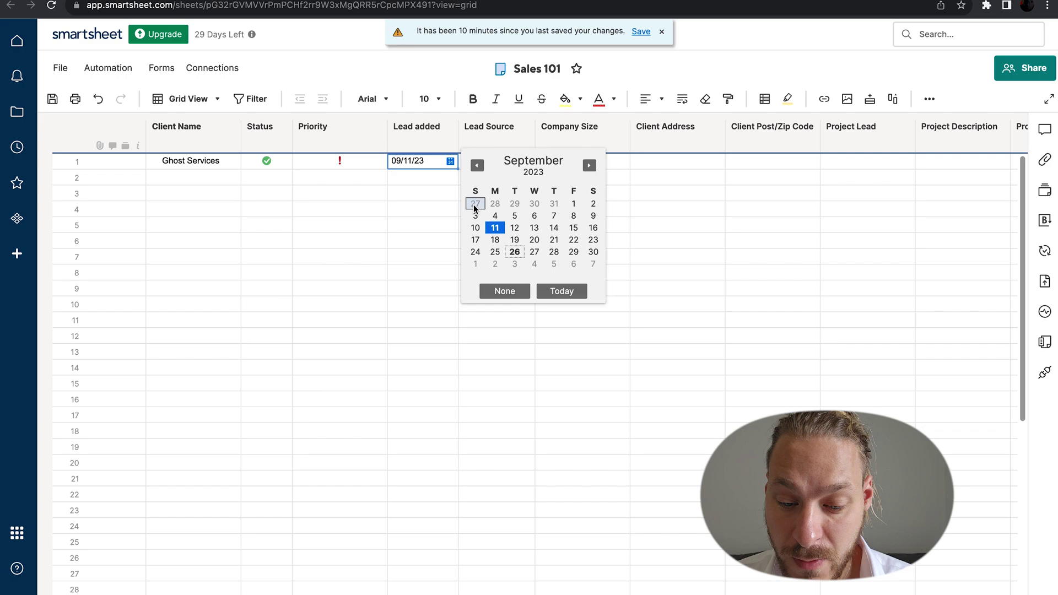
left_click(477, 230)
Set the lead source to Upwork and the company size to Medium Business
left_click(495, 163)
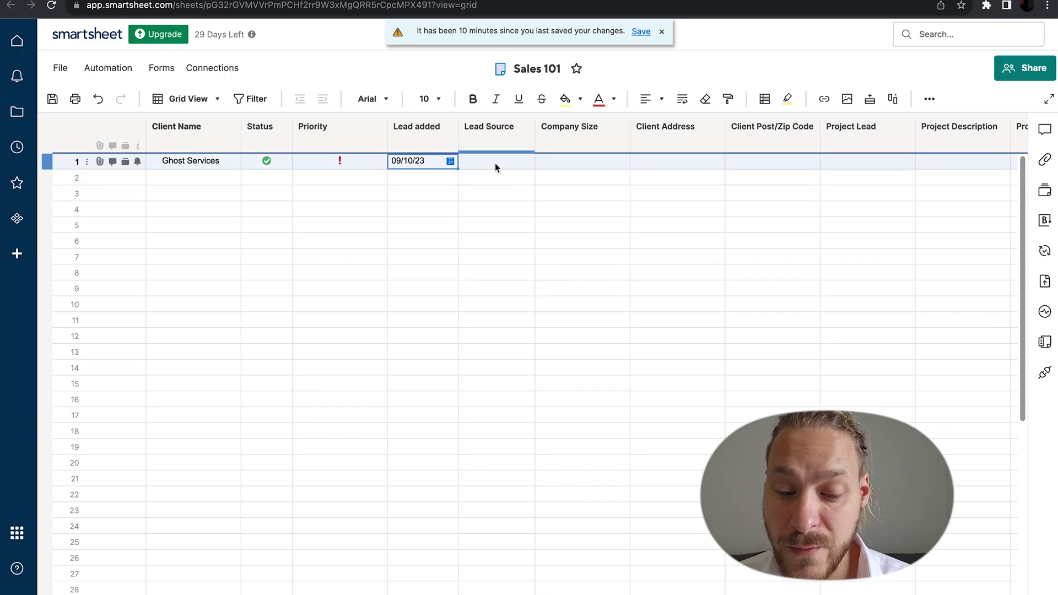
left_click(527, 162)
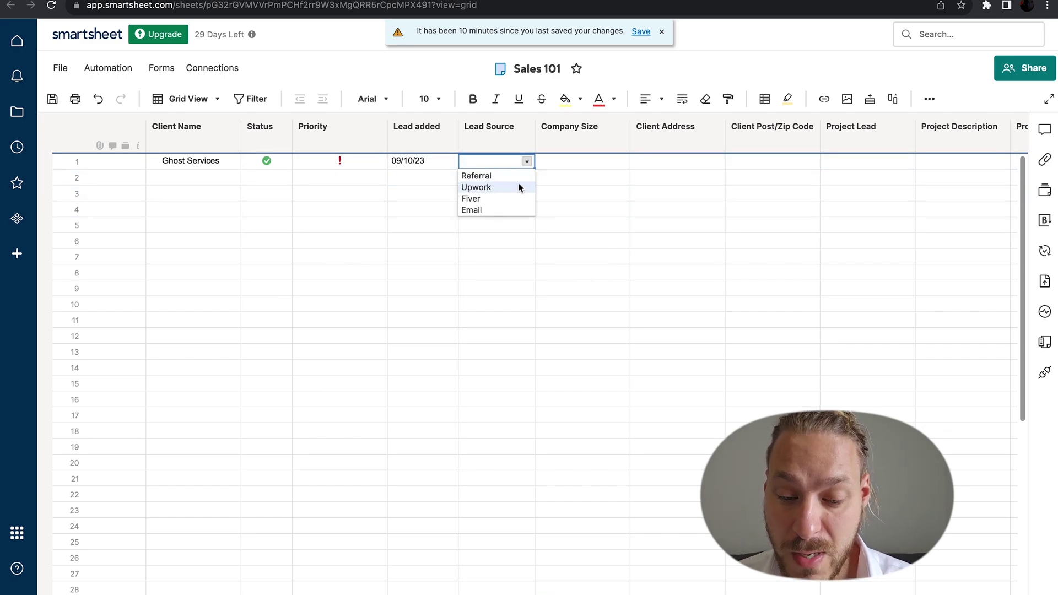
left_click(517, 186)
left_click(593, 162)
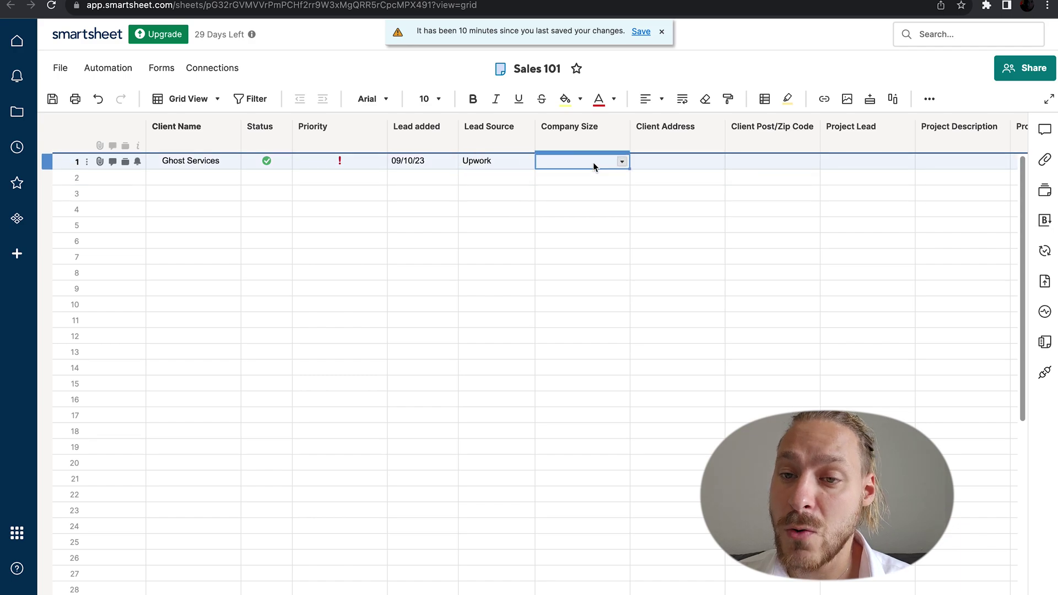
left_click(621, 162)
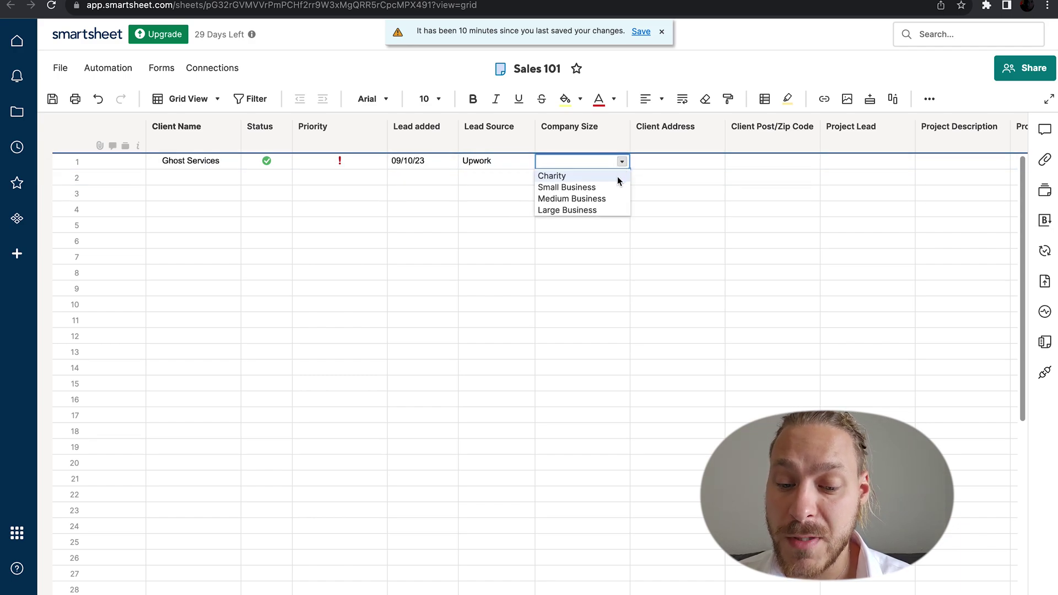
left_click(614, 198)
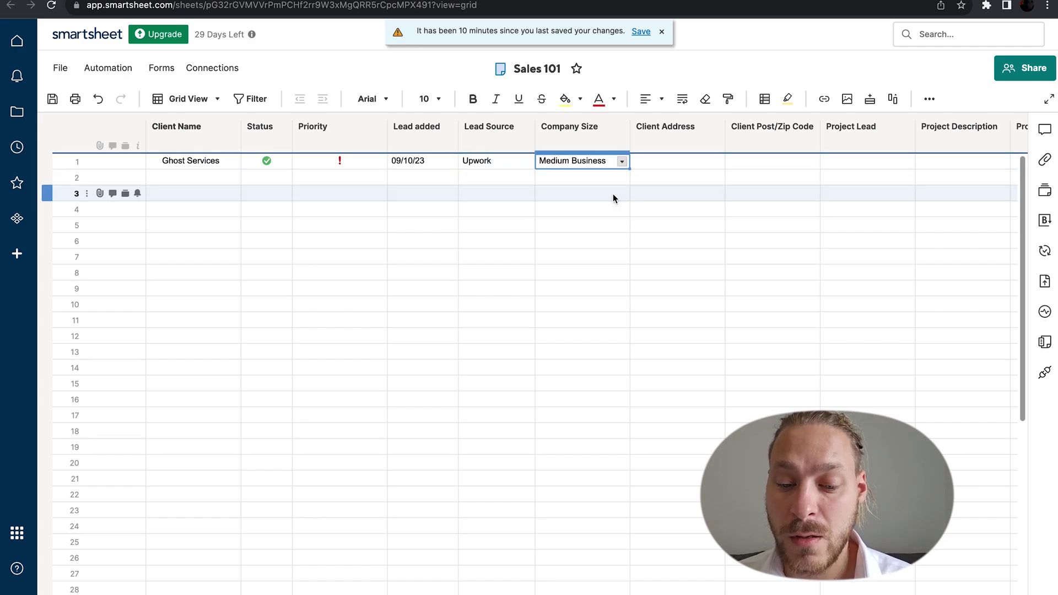
Enter address 4 Rocky Mountains and zip 102920, and assign the project lead contact
left_click(698, 160)
type("4 Rocky Mountains 1")
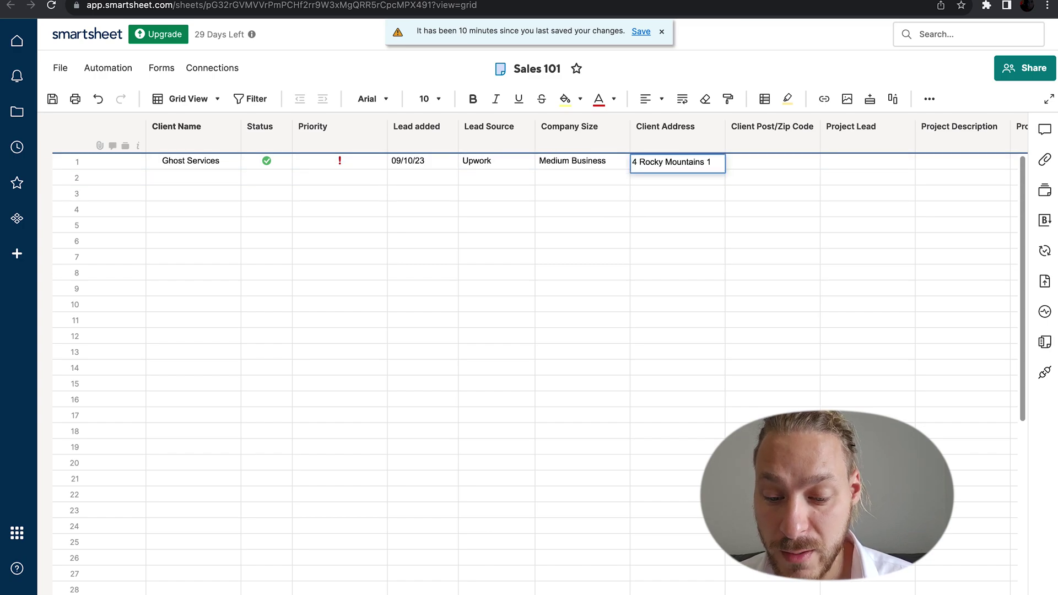
key("Tab")
type("102920")
left_click(908, 159)
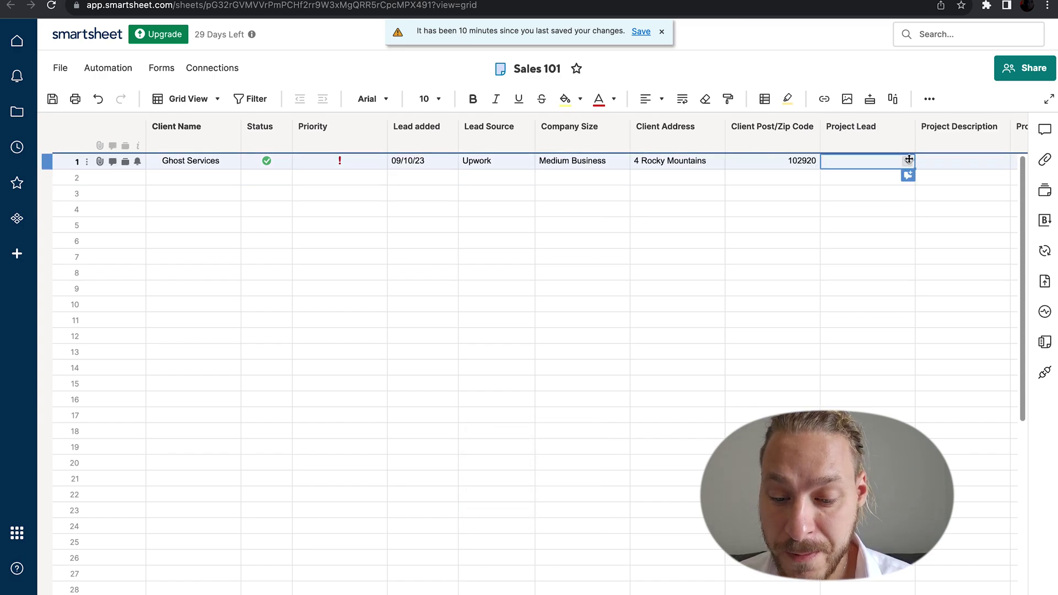
left_click(907, 160)
left_click(901, 183)
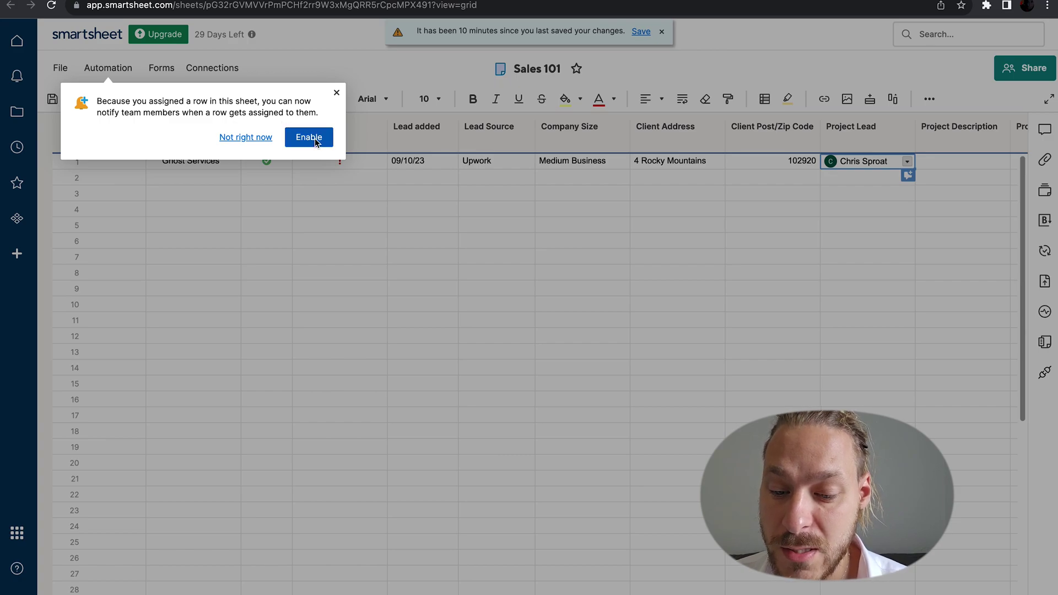
left_click(256, 138)
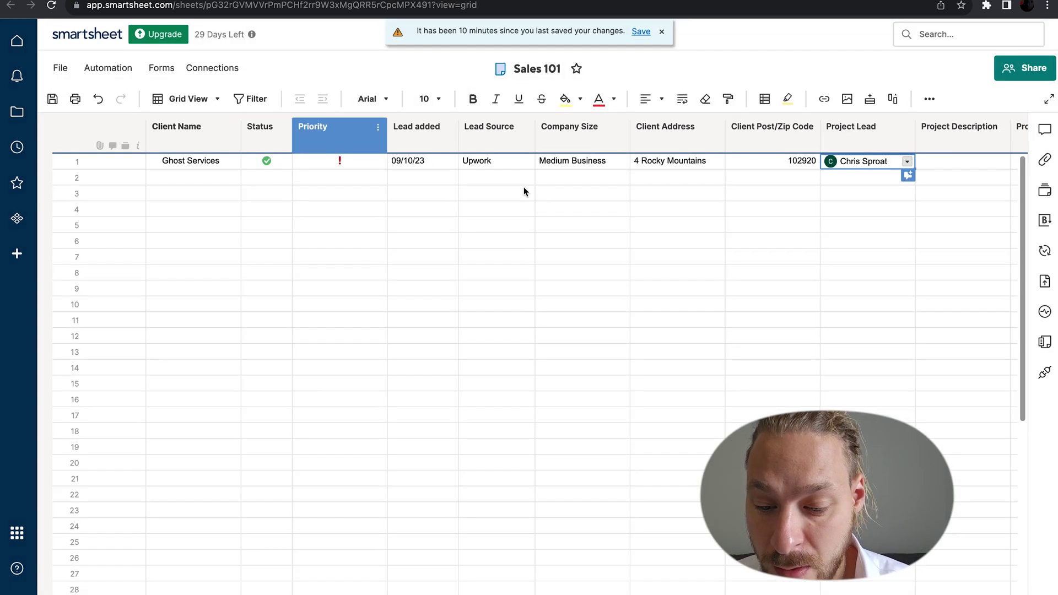
Enter the description 'Ghost Services need 4 social media videos' and widen its column to fit
left_click(983, 165)
type("Ghost Services need 4")
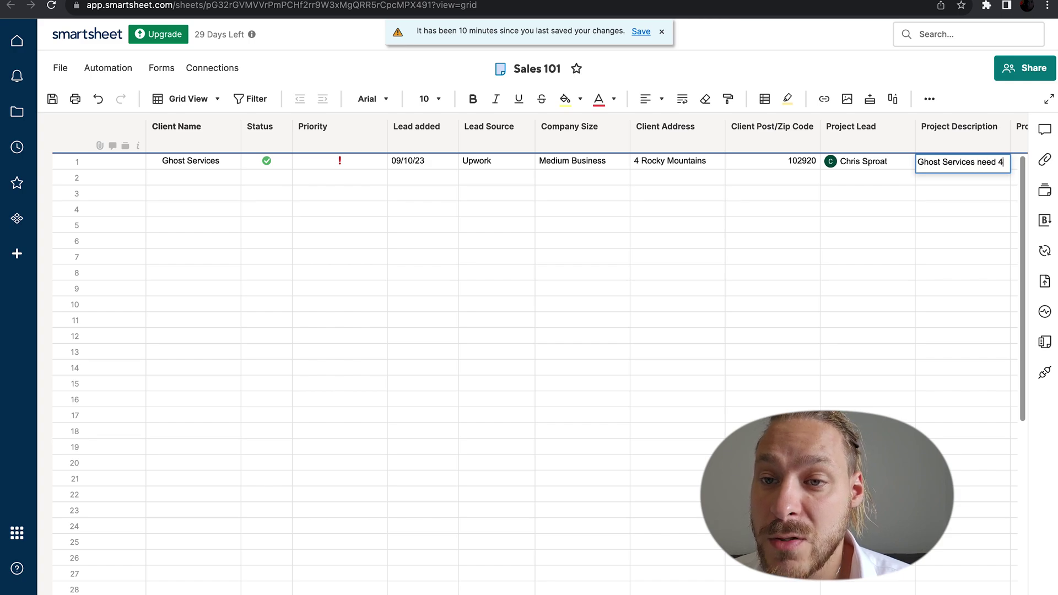
type(" social media videos")
key("Tab")
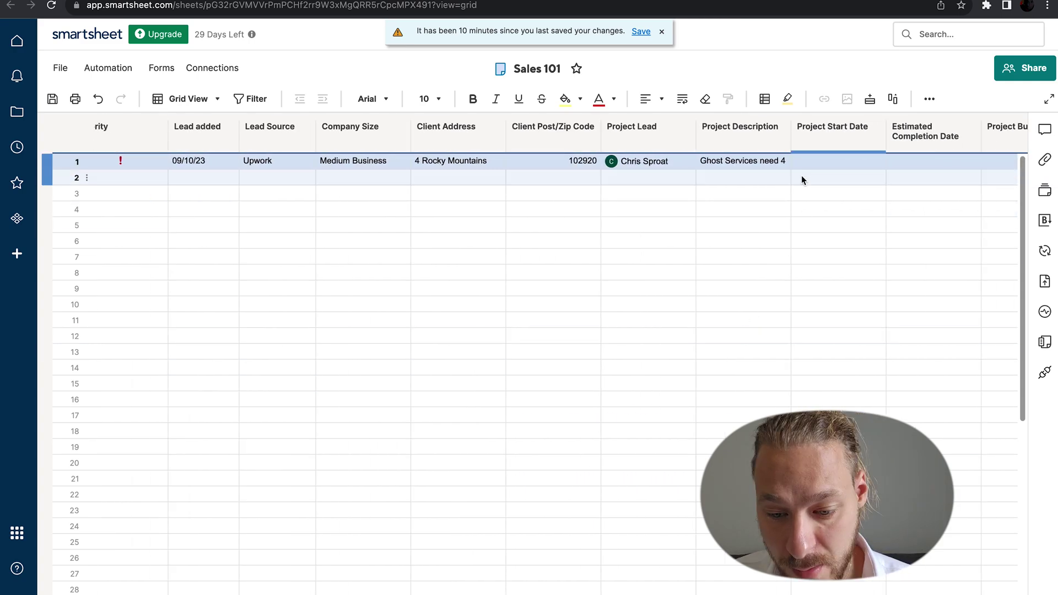
left_click_drag(791, 135, 867, 138)
Set the project start date to the 13th and completion date to the 20th
left_click(909, 161)
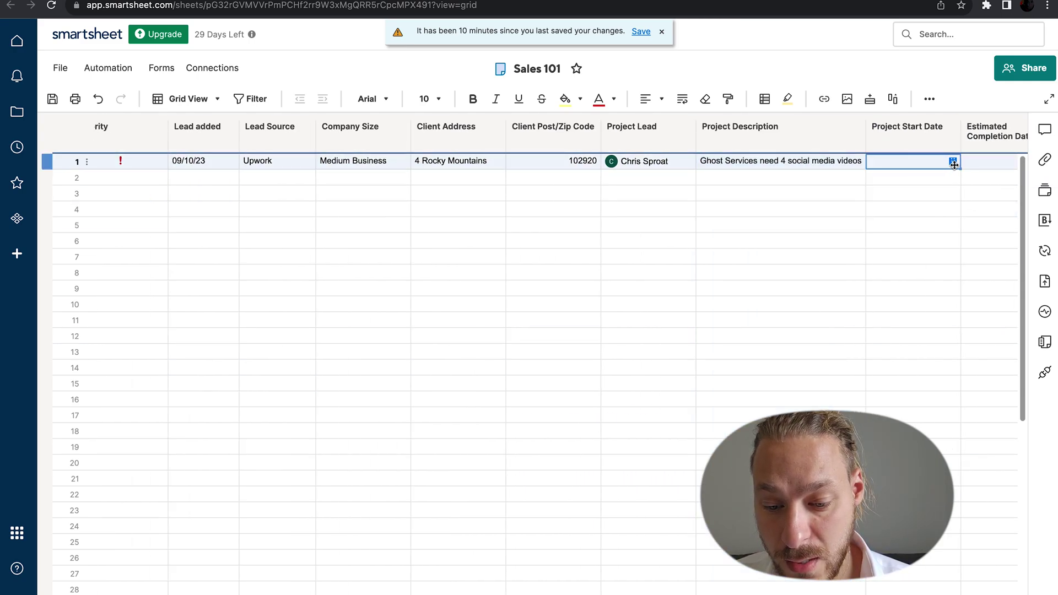
left_click(954, 163)
left_click(789, 227)
key("Tab")
left_click(828, 161)
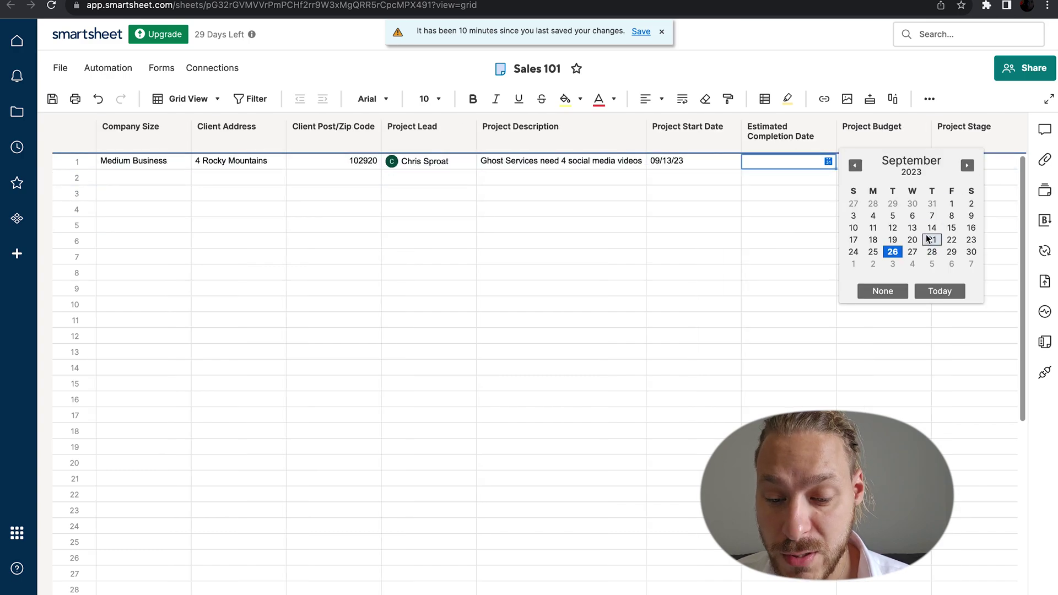
left_click(912, 240)
key("Tab")
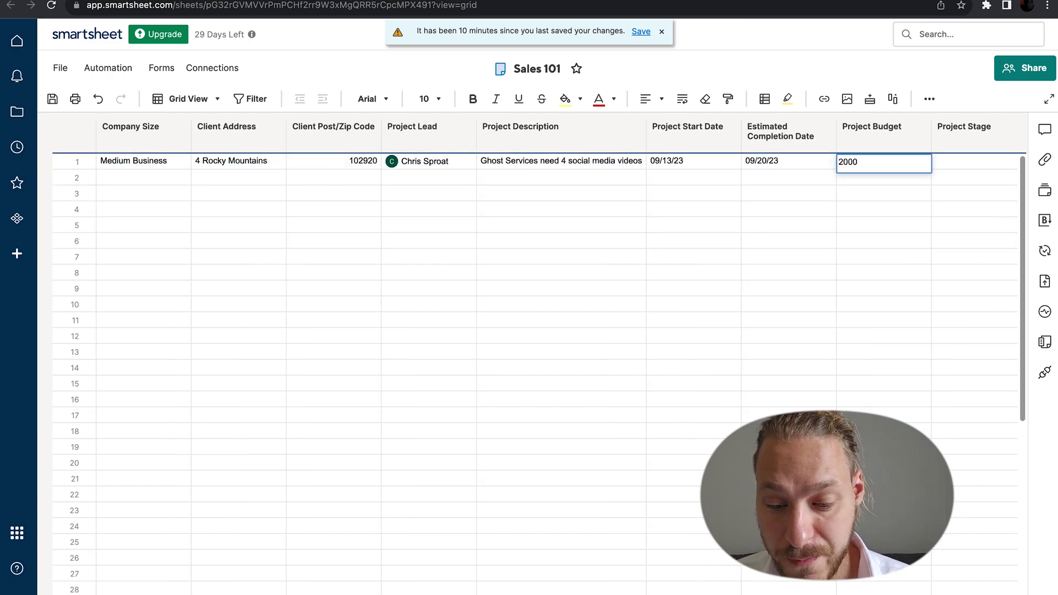
Enter a $2,000.00 budget and set the project stage to Production
type("£")
key("Tab")
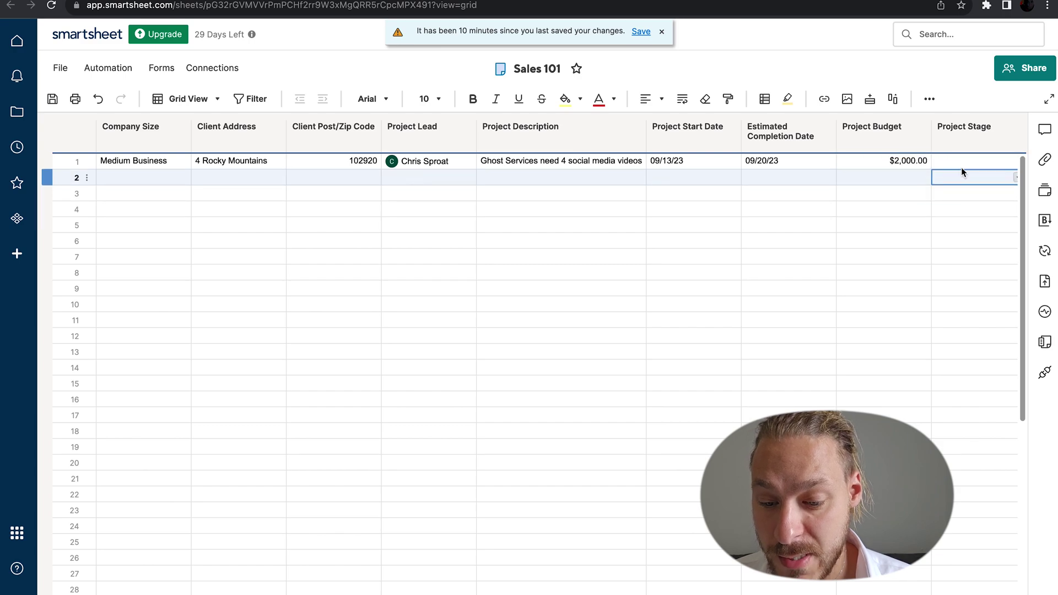
left_click(1008, 161)
left_click(958, 198)
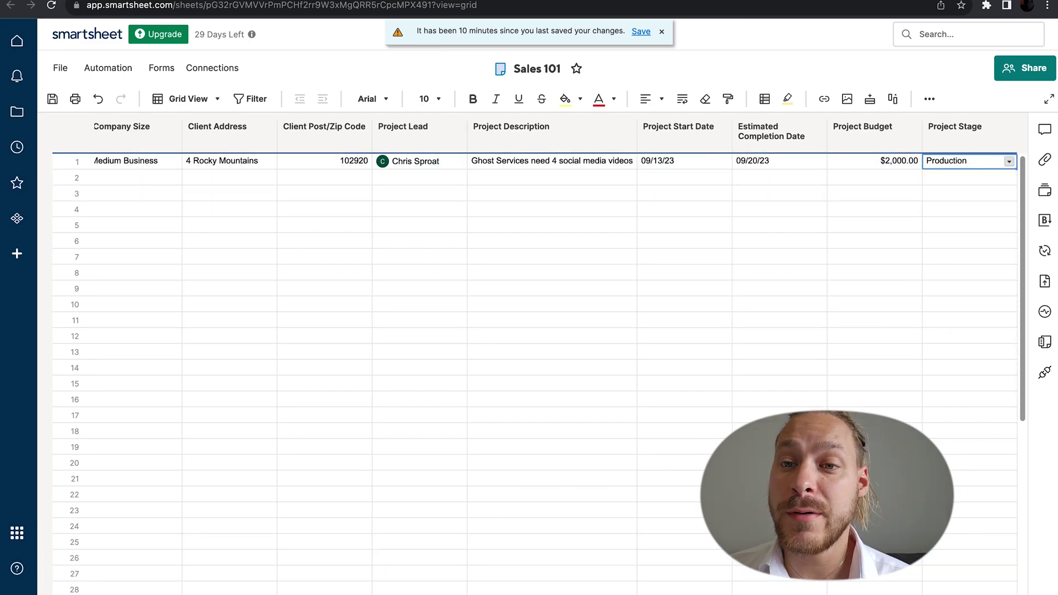
Fill client rows 2–5, ending with OneMore Ltd's zip and the Charity Graphic Design description
scroll(529, 358, "left", 8)
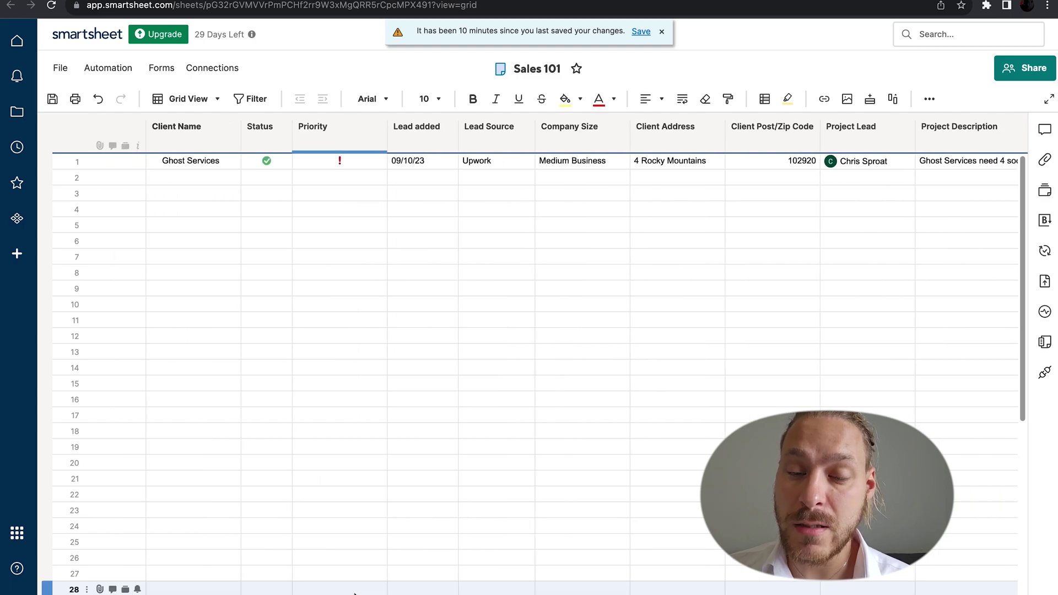
left_click(202, 175)
left_click(202, 175)
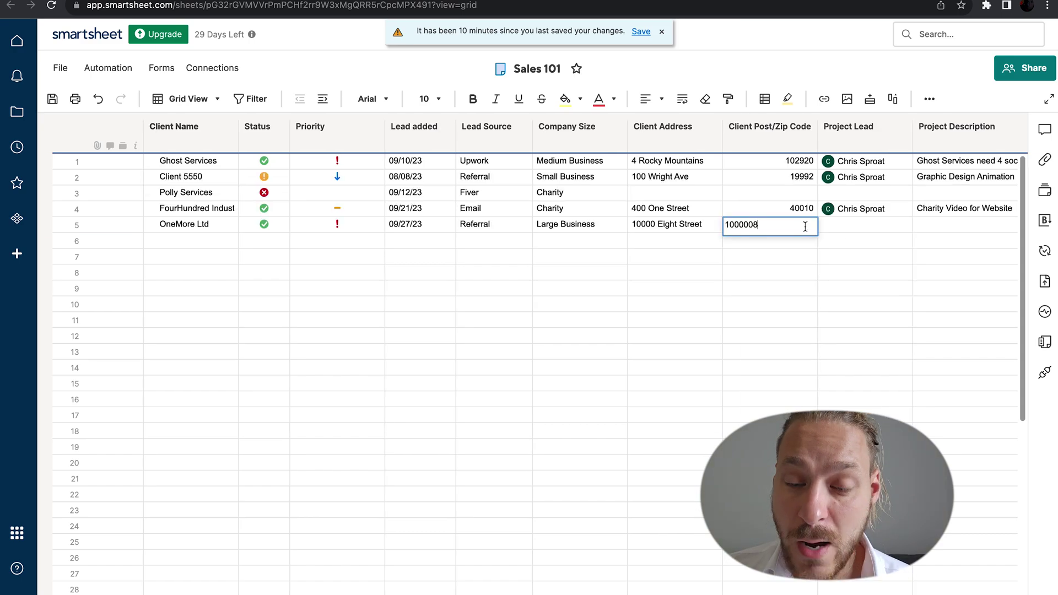
left_click(858, 229)
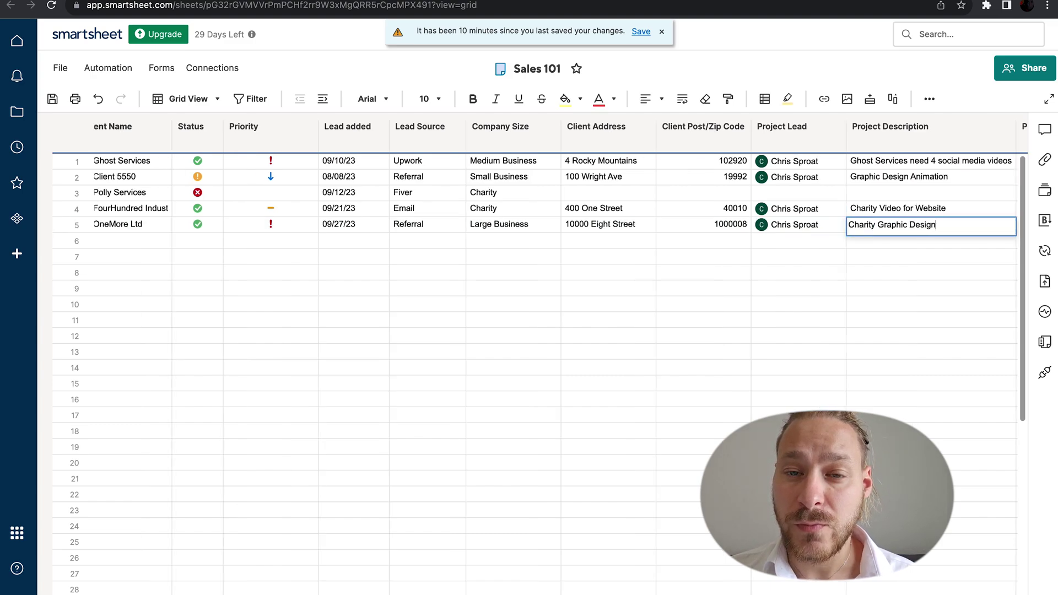
left_click(958, 258)
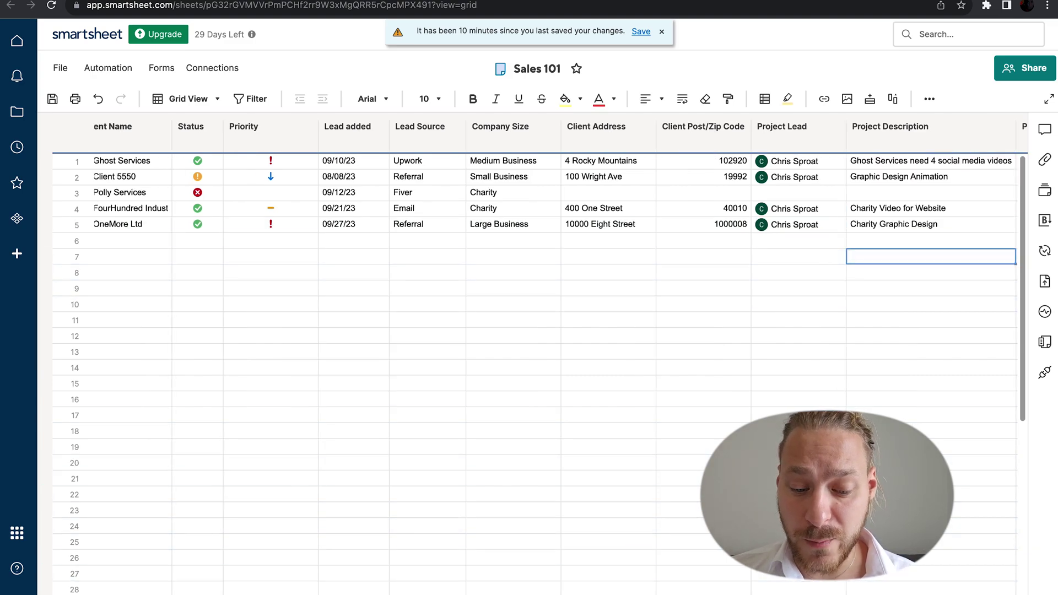
key("super+Tab")
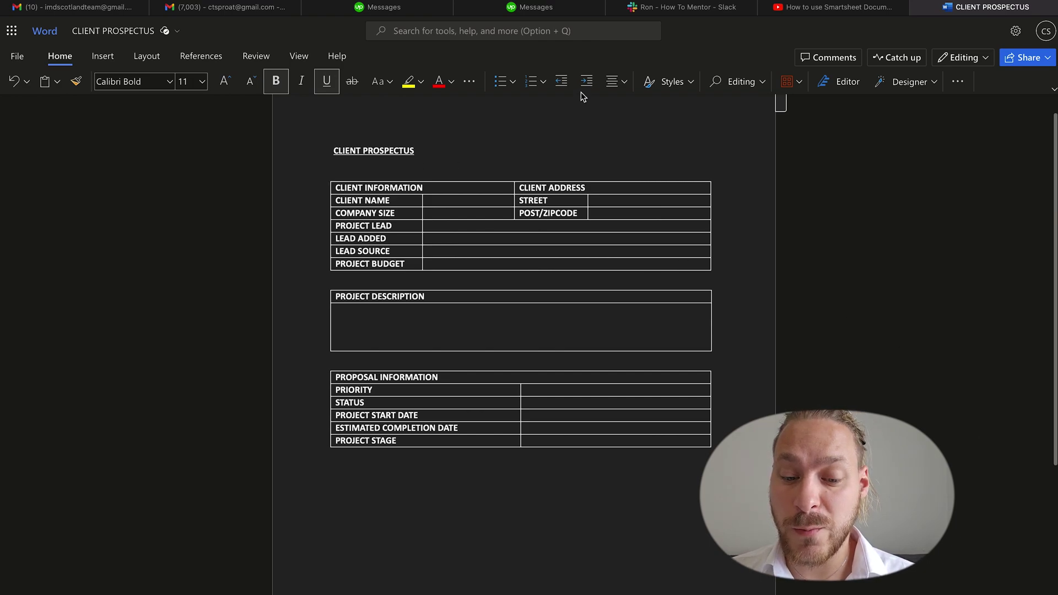
Select the whole CLIENT PROSPECTUS heading and center-align it
double_click(376, 151)
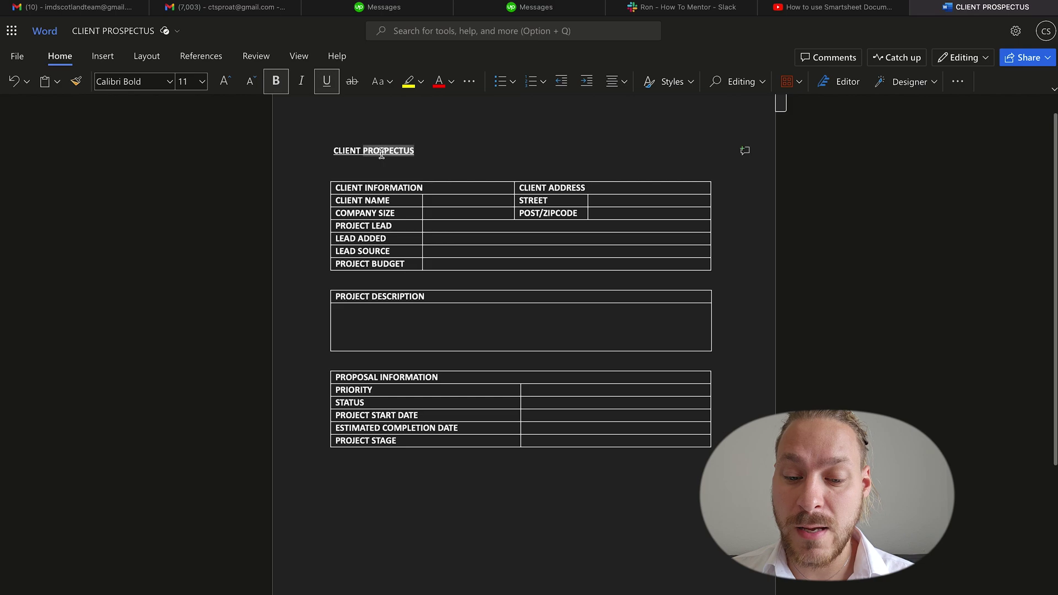
double_click(376, 151)
left_click_drag(333, 151, 411, 151)
left_click(615, 87)
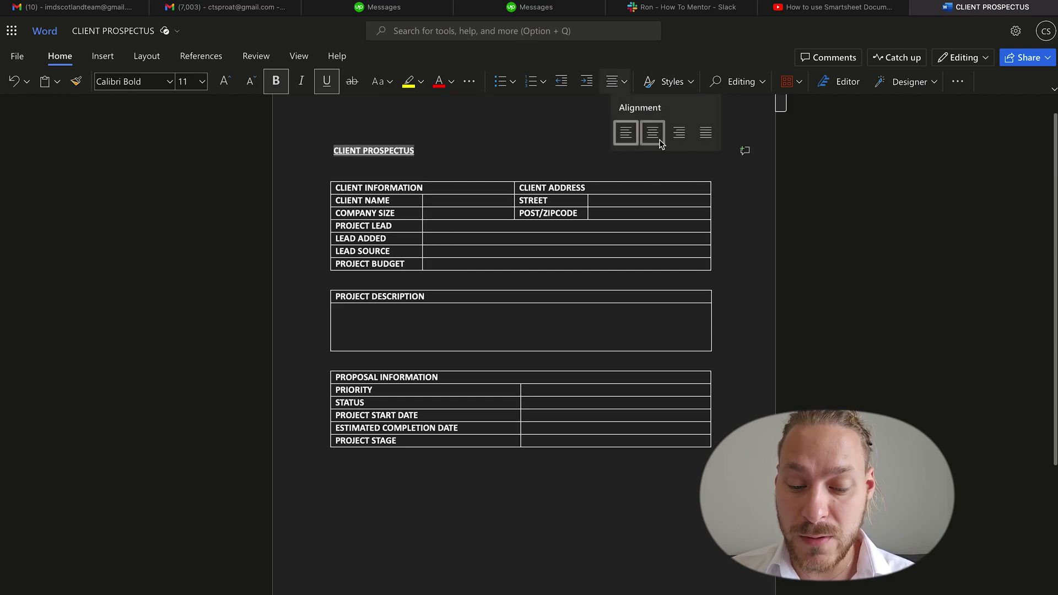
left_click(653, 133)
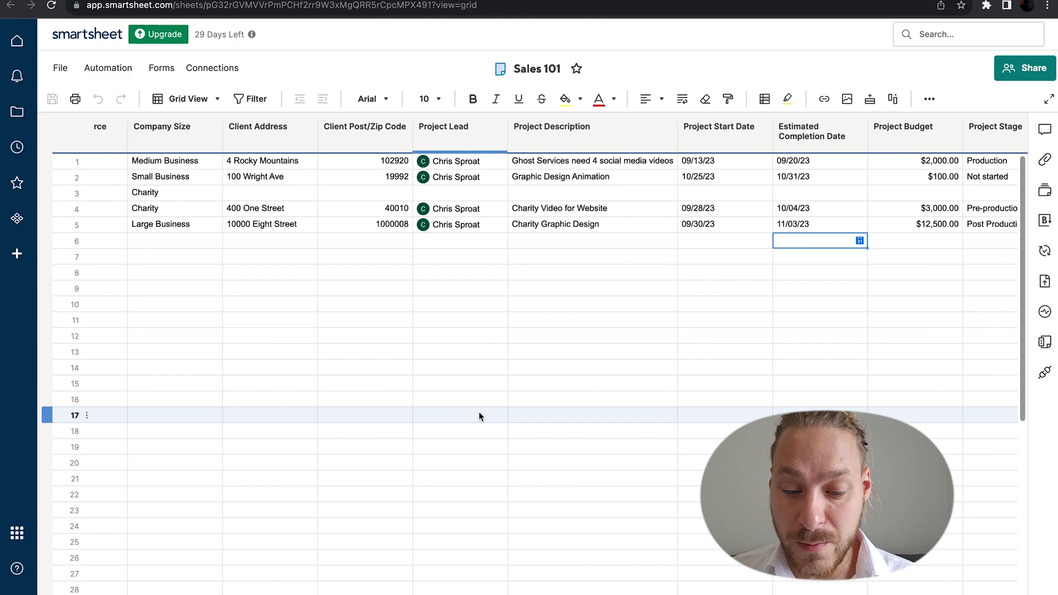
Scroll left and right across the Sales 101 grid to review the five client rows
scroll(463, 397, "left", 5)
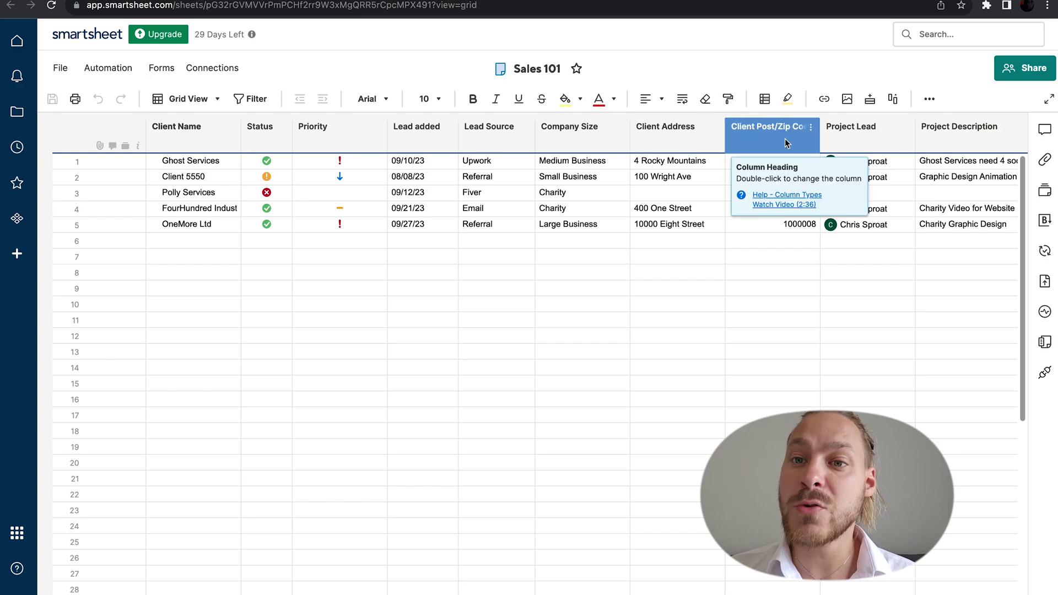
scroll(910, 282, "right", 8)
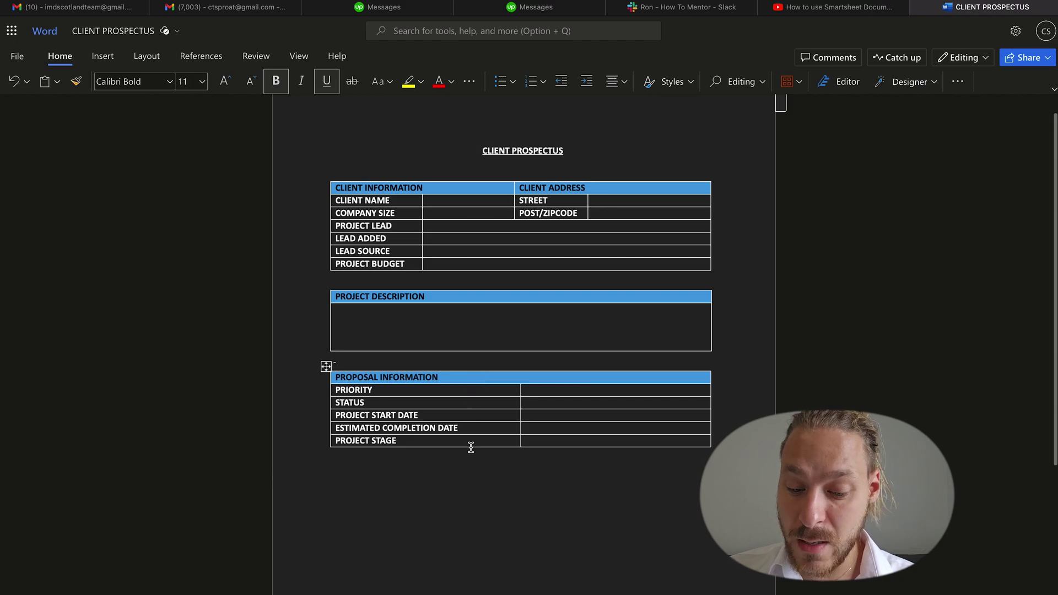
Download the document as a PDF named 'CLIENT PROSPECTUS test.pdf' into Downloads
left_click(26, 56)
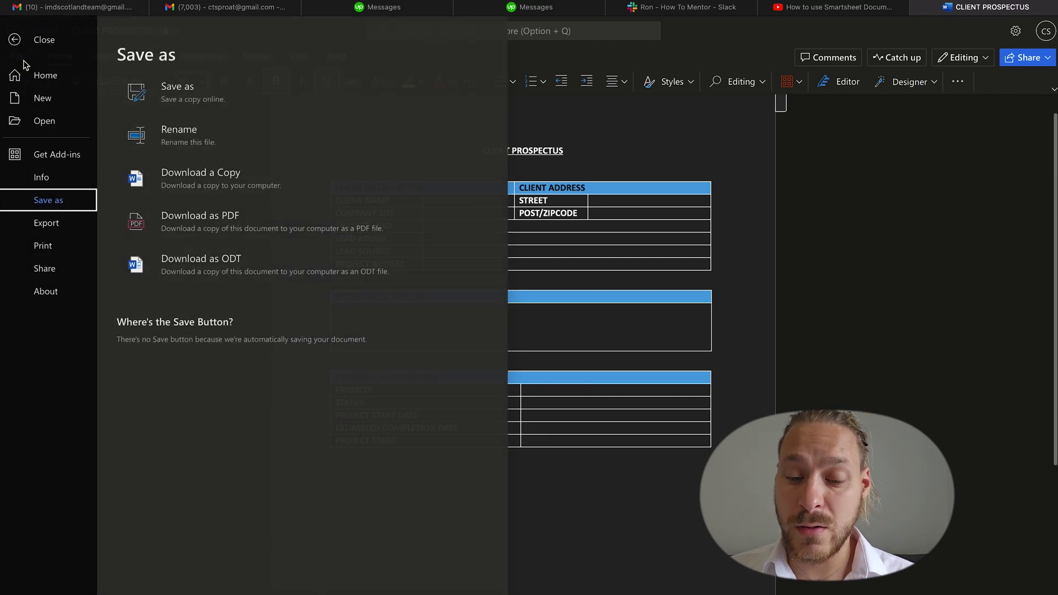
left_click(196, 222)
left_click(511, 347)
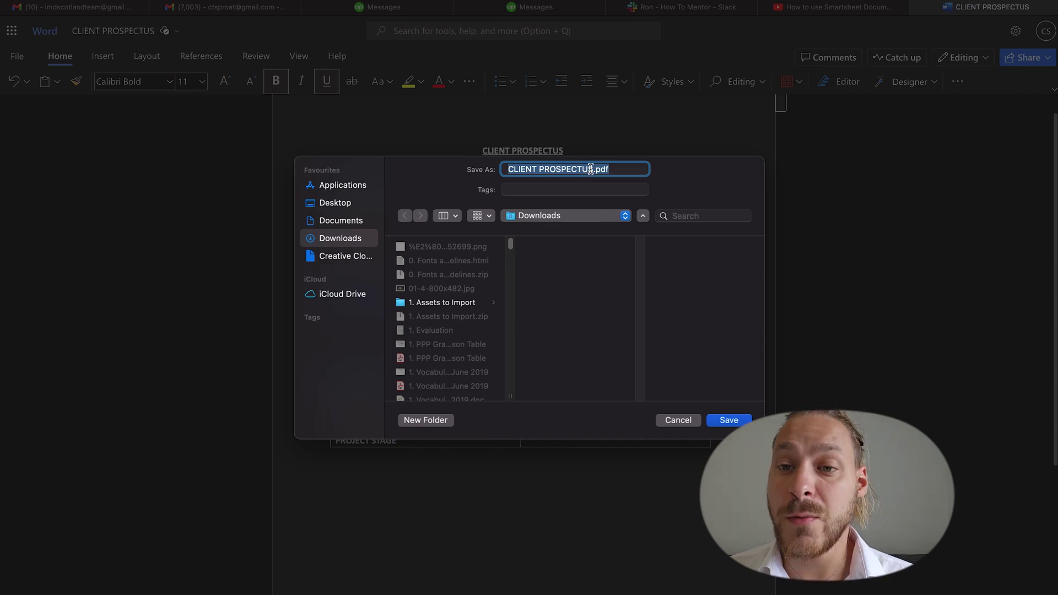
left_click(593, 170)
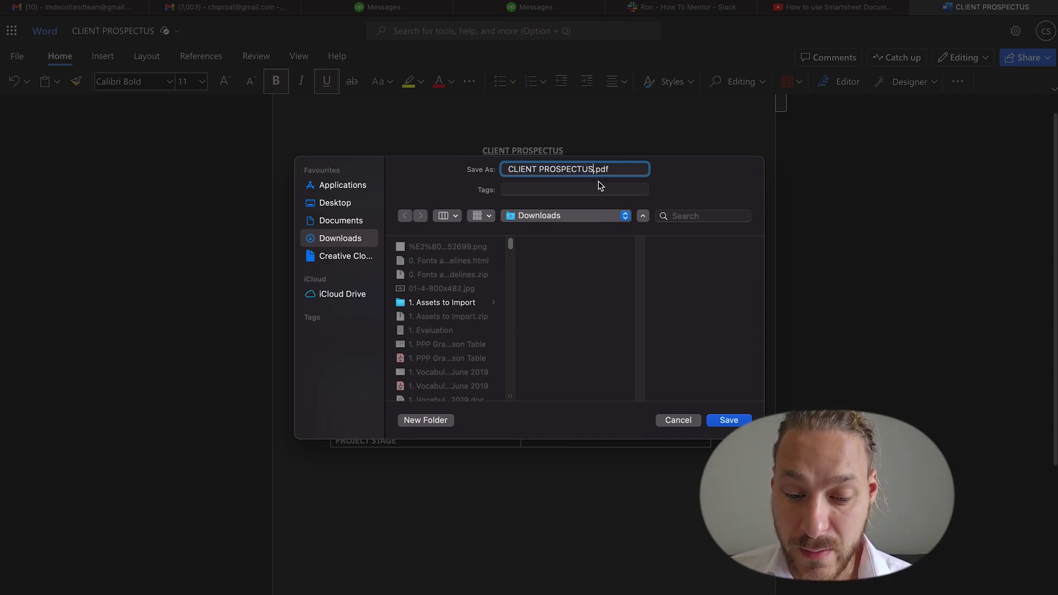
type("test")
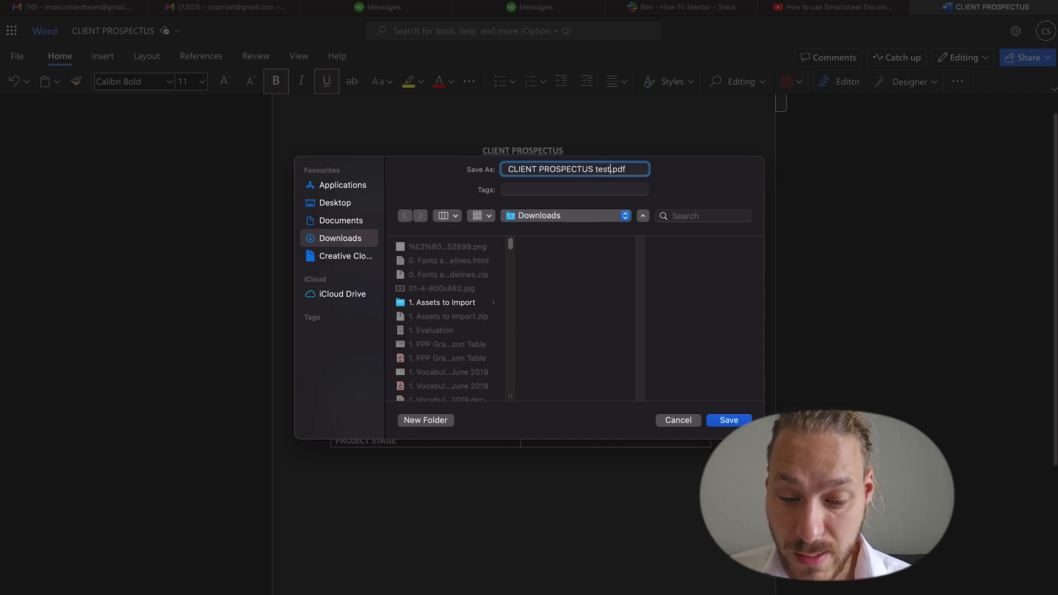
left_click(729, 420)
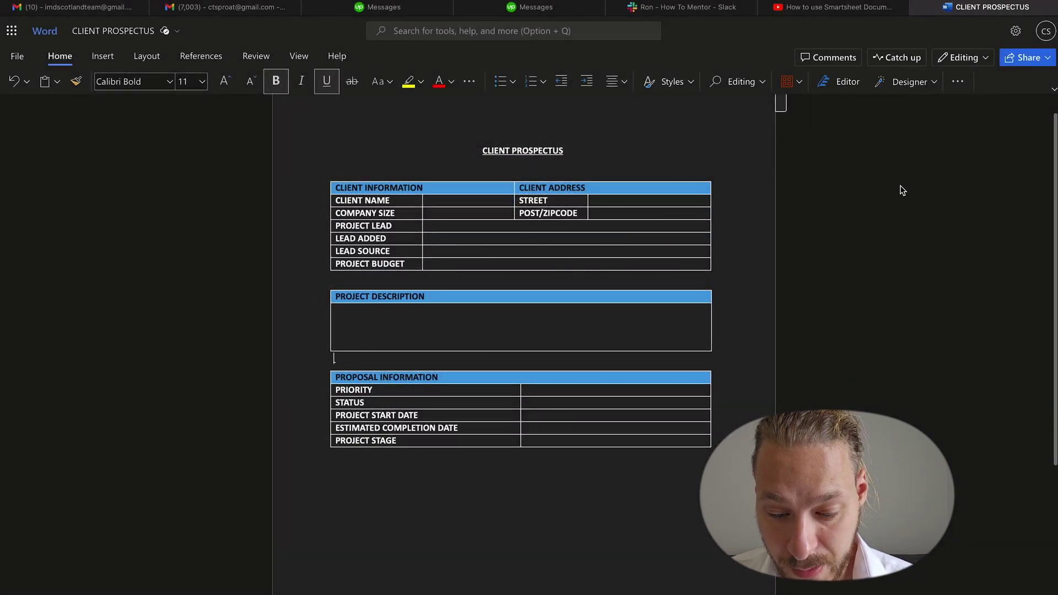
mouse_move(598, 592)
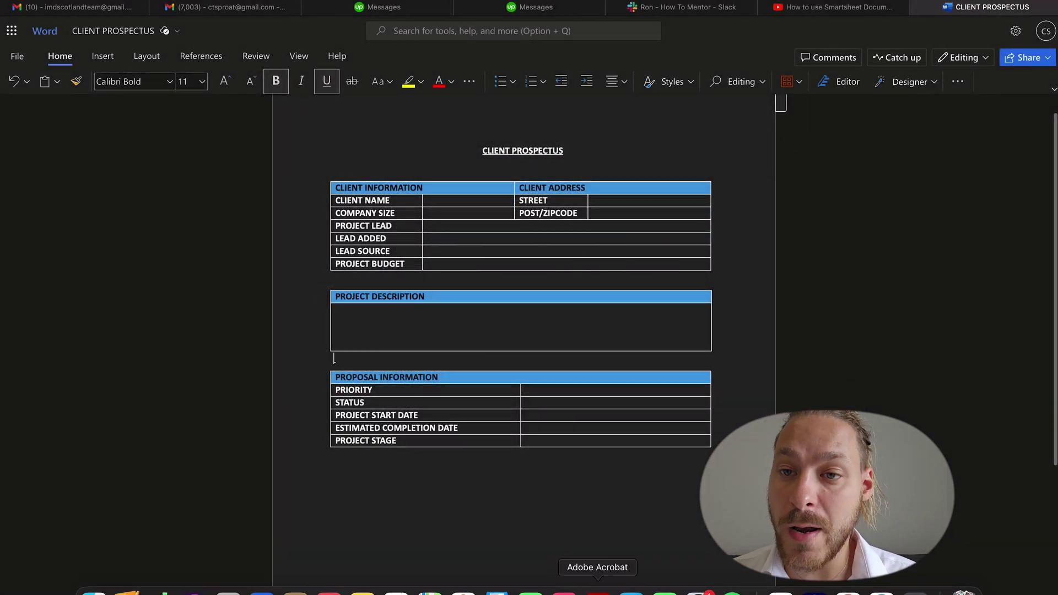
In Acrobat, open CLIENT PROSPECTUS test.pdf from the Downloads folder
left_click(598, 592)
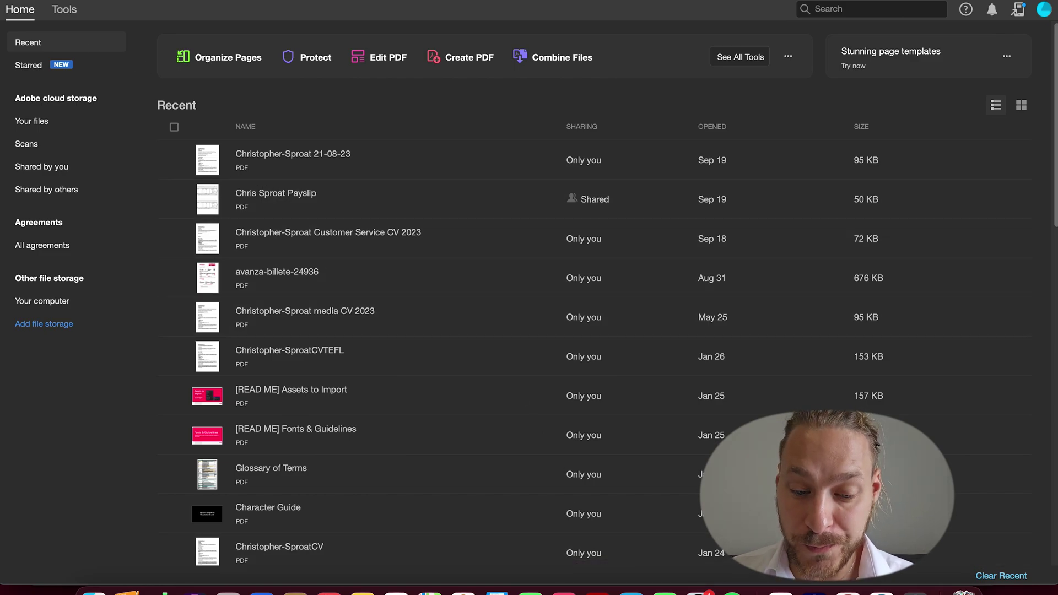
left_click(82, 0)
left_click(112, 1)
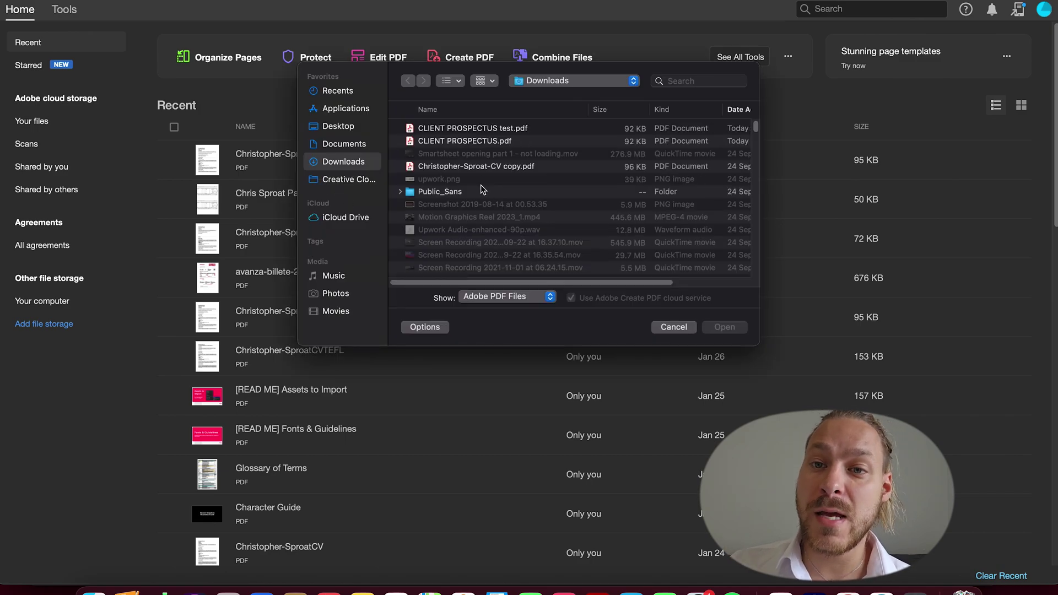
double_click(500, 130)
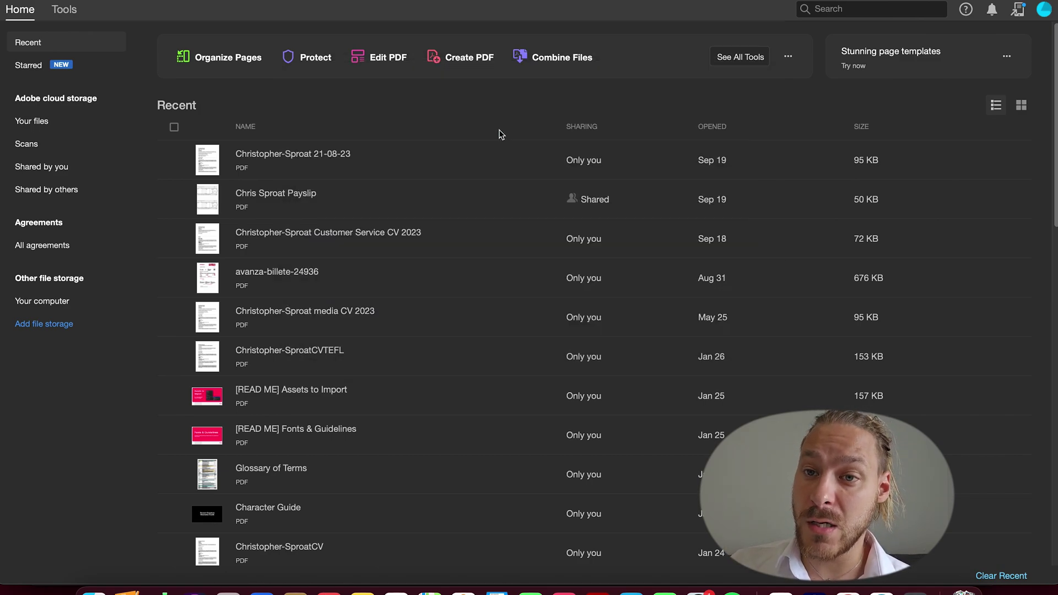
Scroll through the prospectus PDF, then show Acrobat's full Tools page
scroll(568, 280, "down", 5)
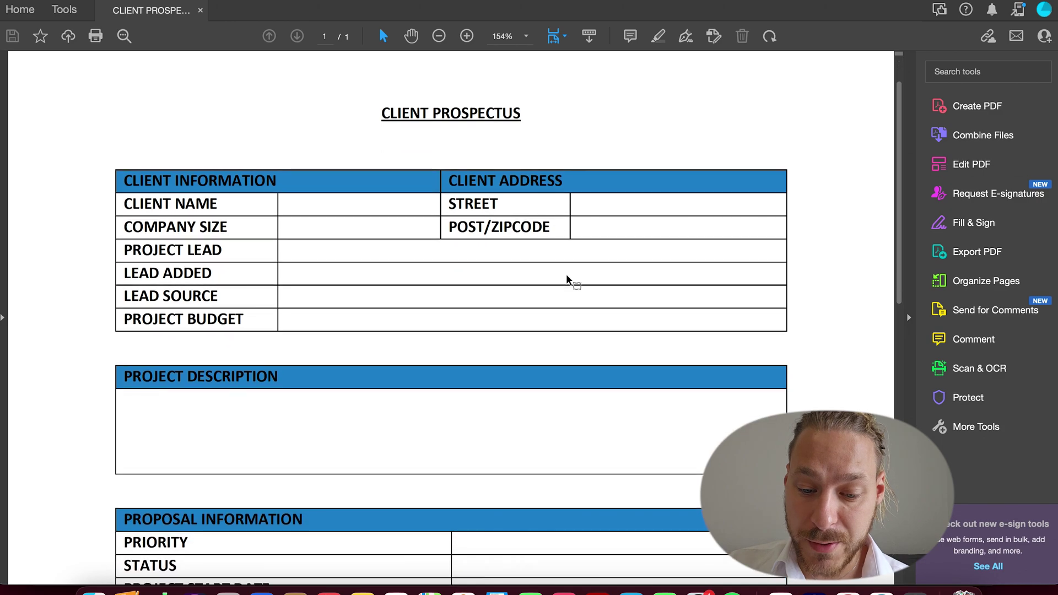
scroll(567, 280, "down", 5)
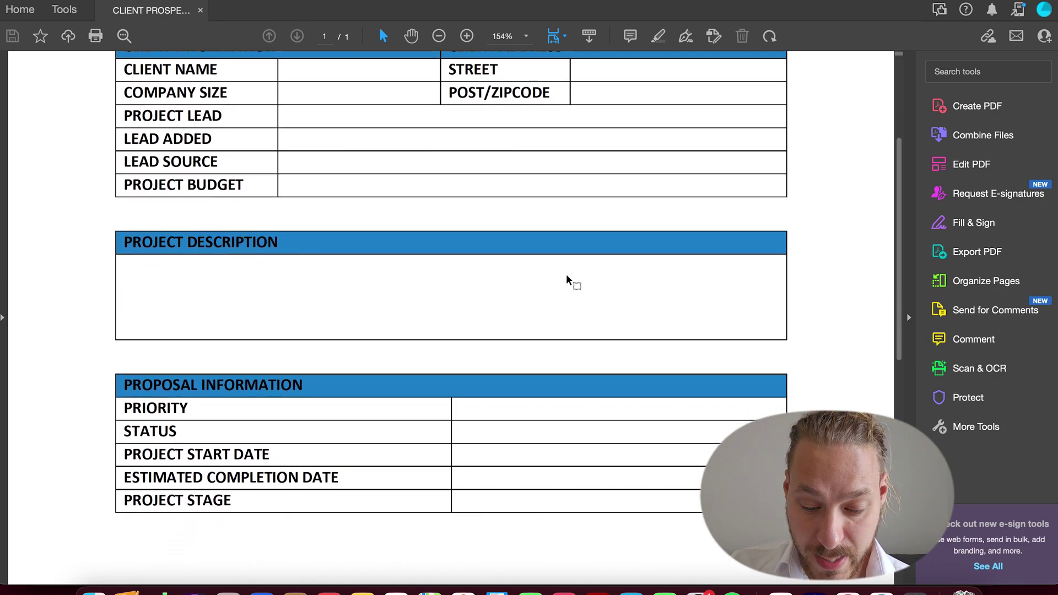
scroll(567, 280, "up", 8)
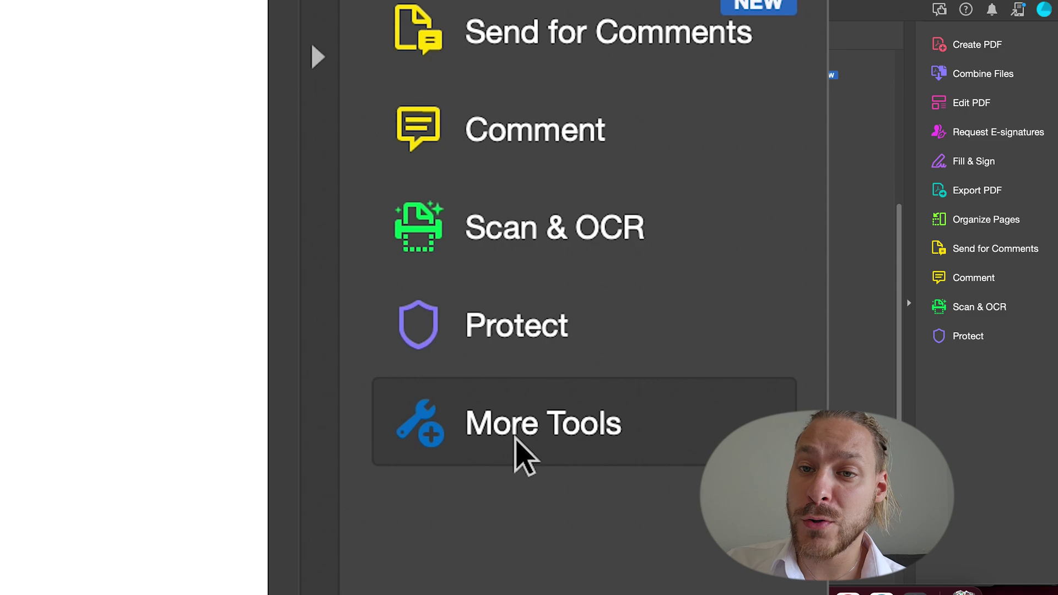
left_click(515, 439)
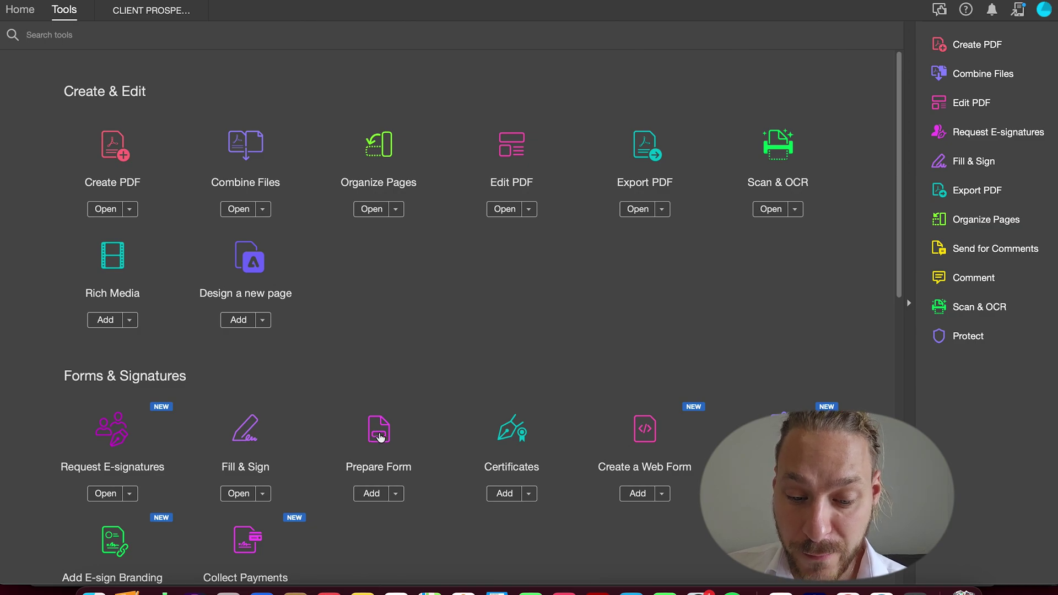
Start Prepare Form to auto-detect the prospectus fields and dismiss the add-text tip
left_click(385, 466)
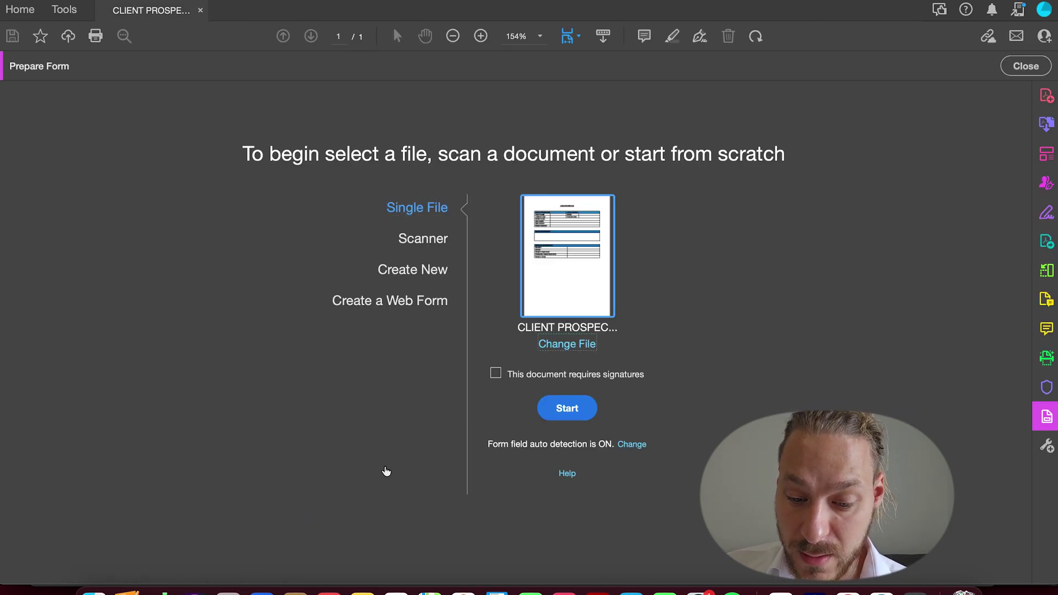
left_click(565, 418)
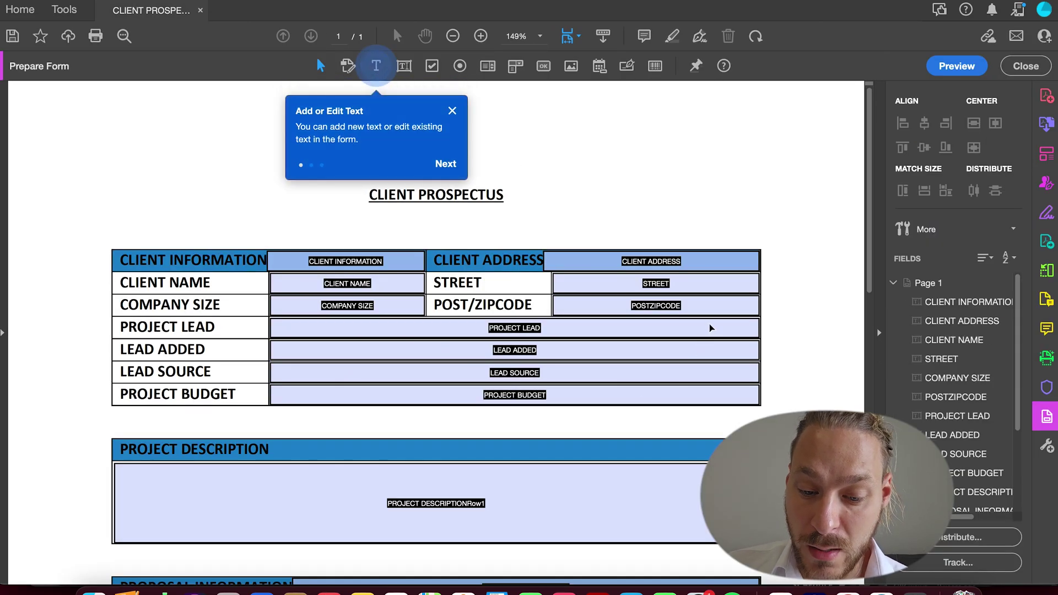
scroll(766, 412, "down", 5)
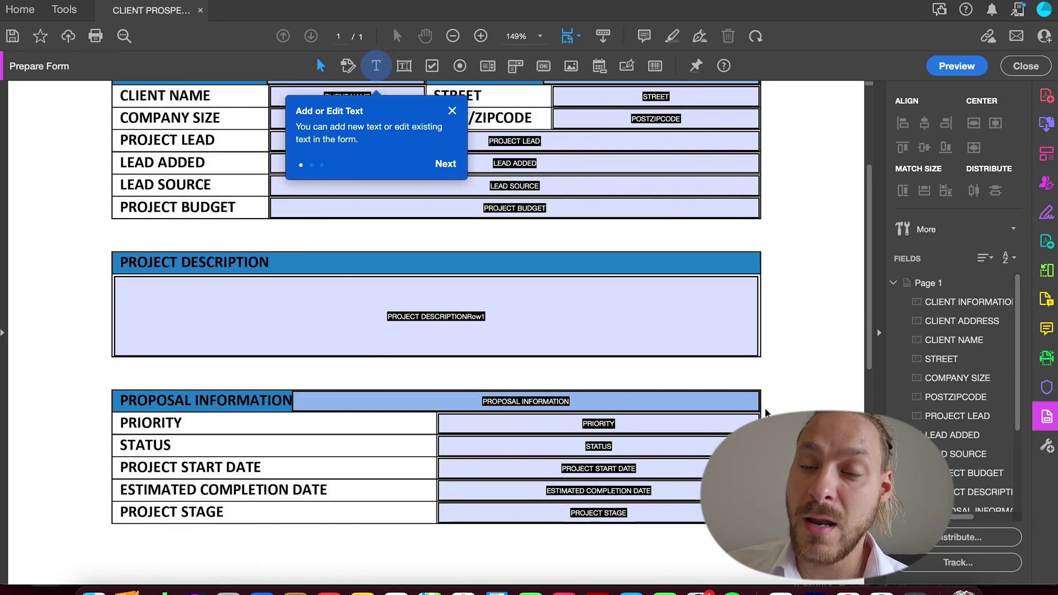
scroll(766, 412, "up", 3)
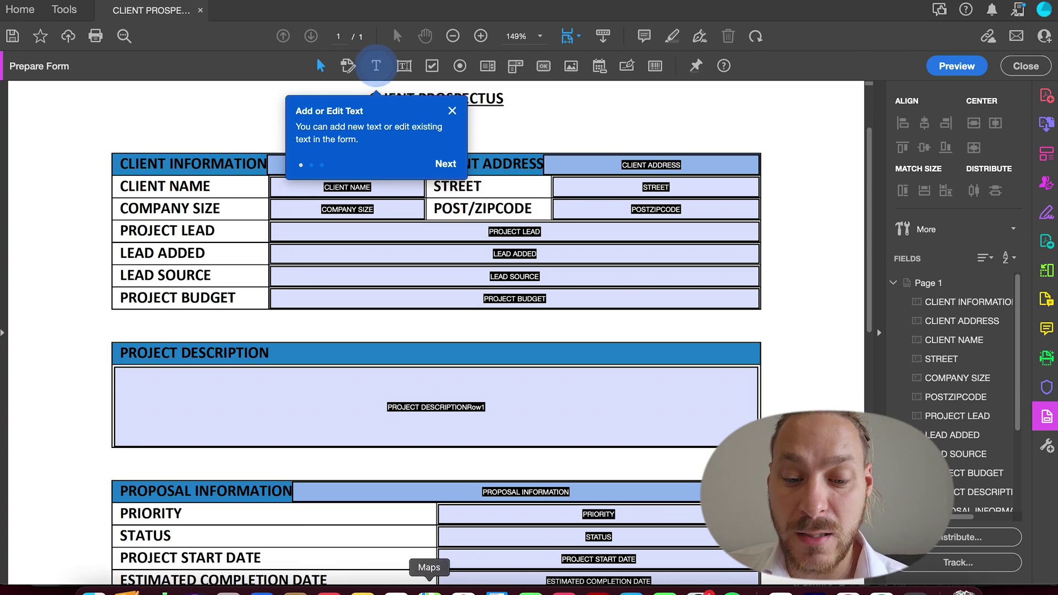
scroll(358, 437, "down", 1)
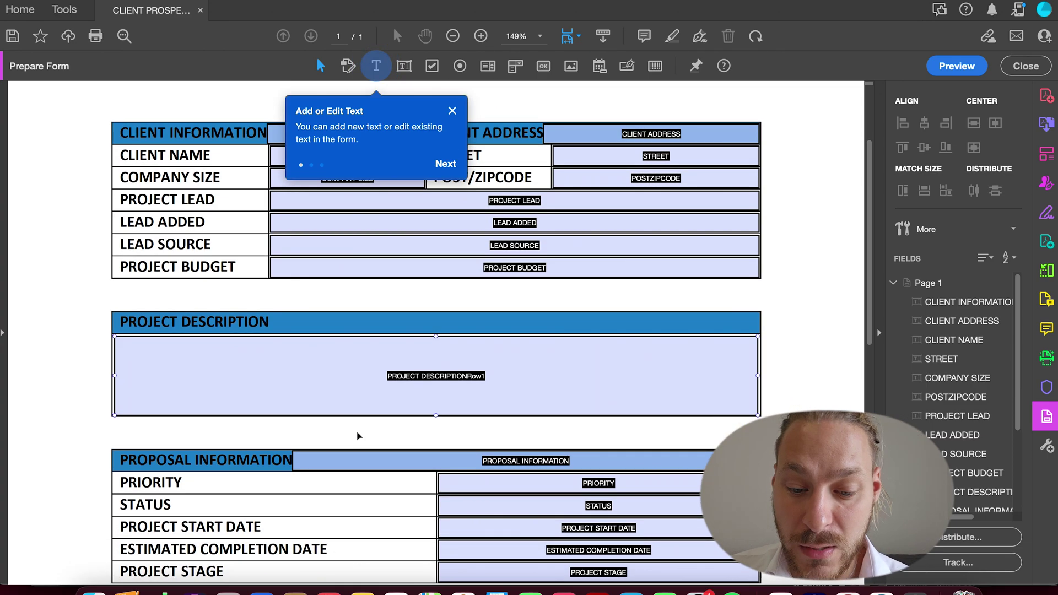
left_click(452, 110)
left_click(571, 209)
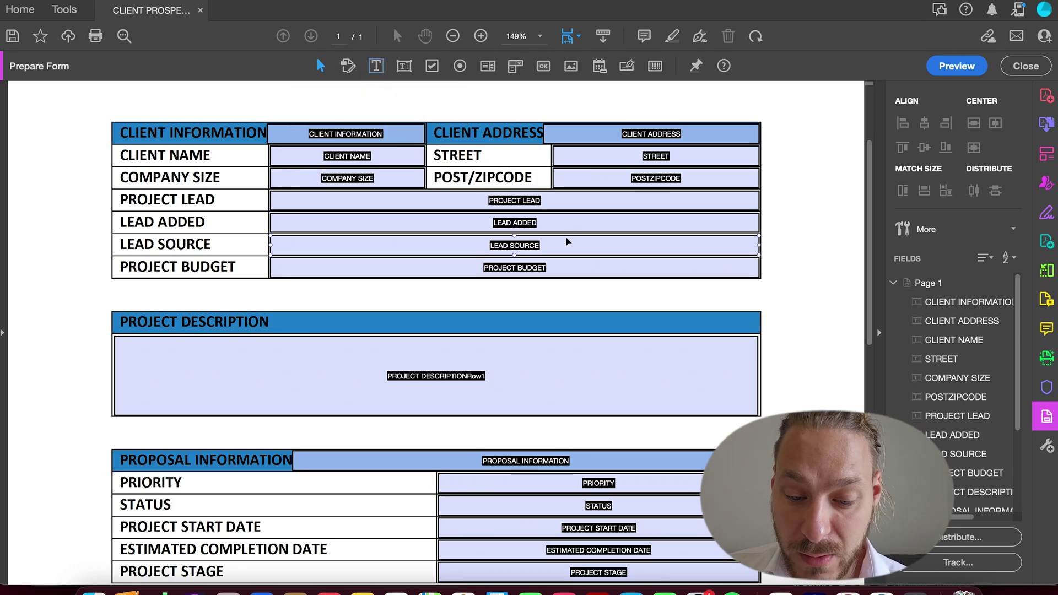
Rename the PROJECT DESCRIPTIONRow1 field and its tooltip to PROJECT DESCRIPTION
scroll(567, 241, "down", 2)
scroll(567, 243, "down", 2)
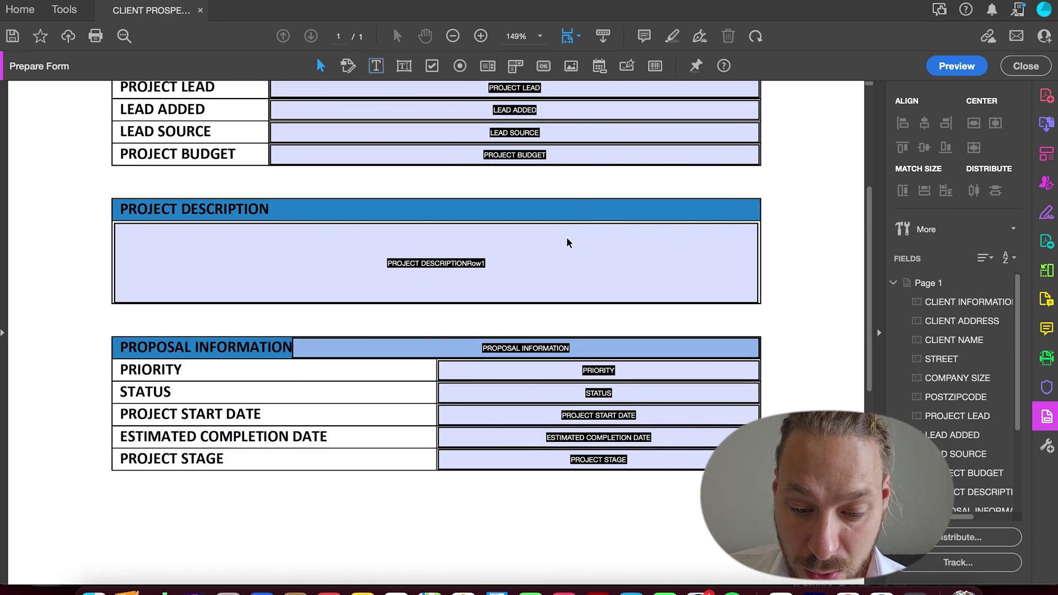
left_click(567, 242)
double_click(477, 199)
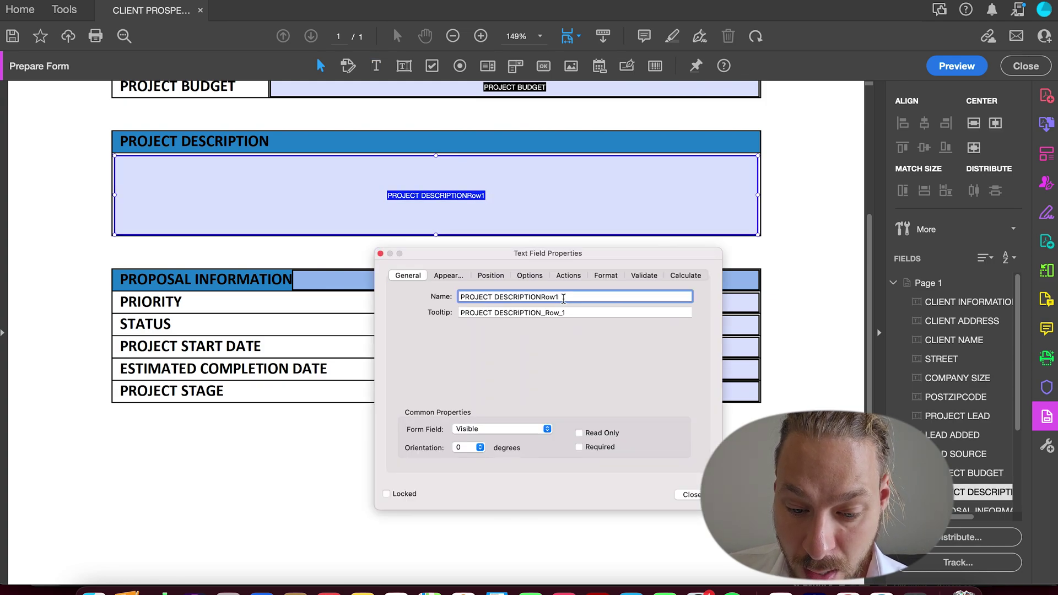
left_click(576, 312)
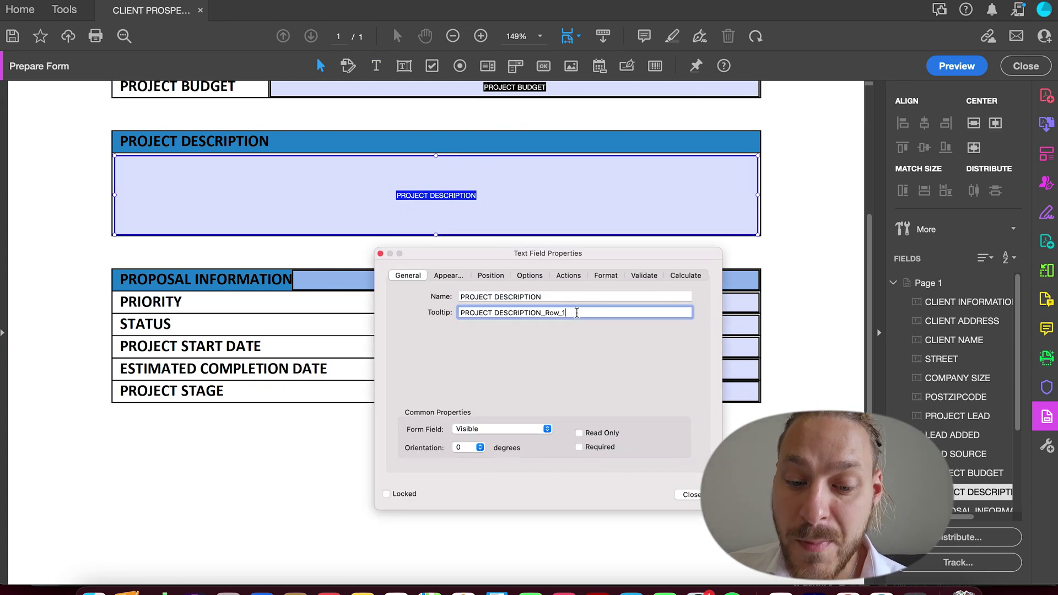
key("BackSpace")
key("BackSpace")
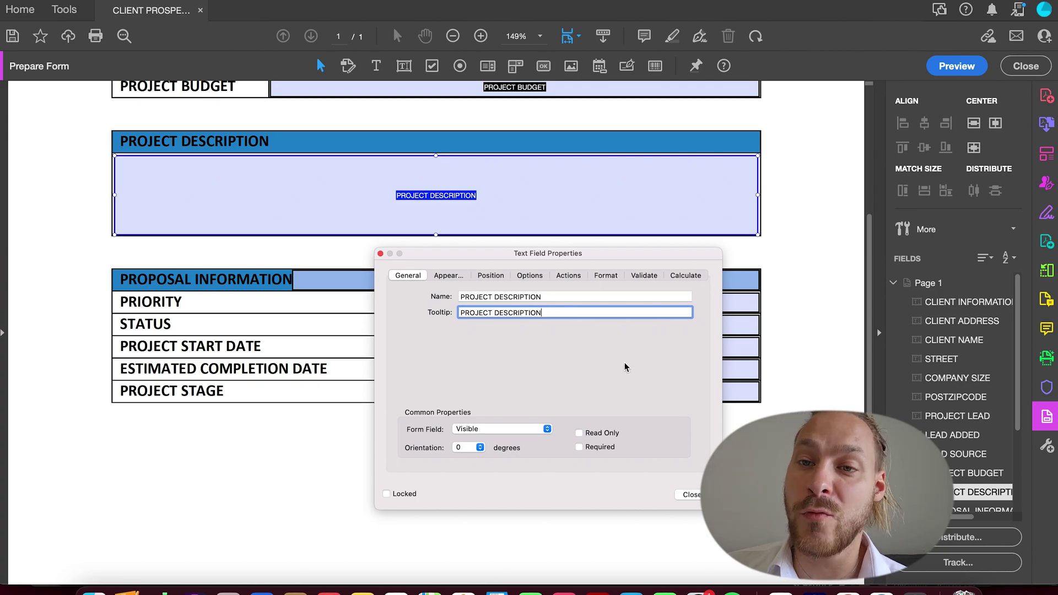
left_click(689, 494)
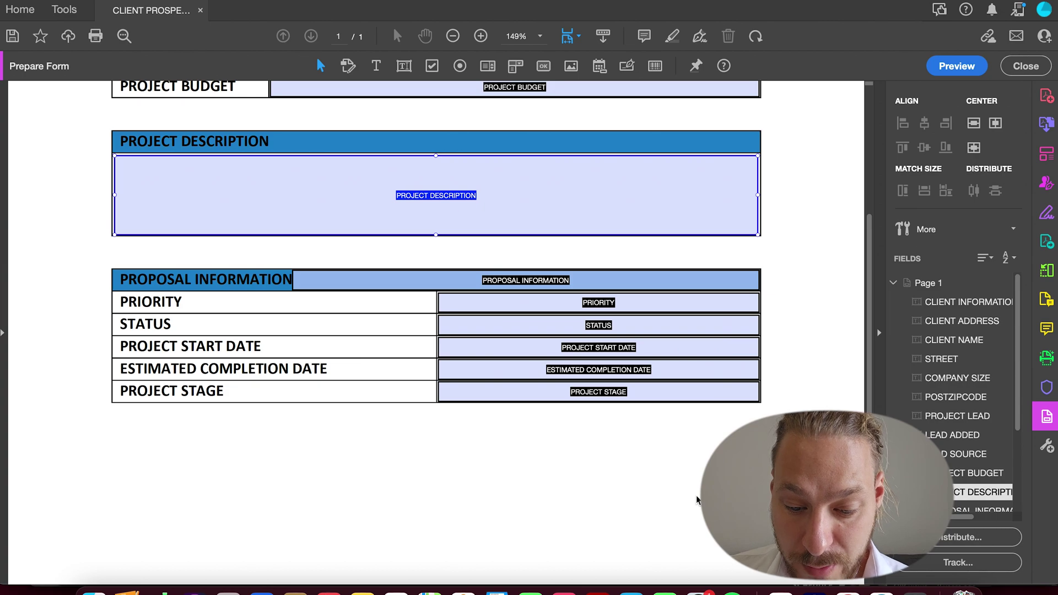
Save the form into Downloads, keeping the name CLIENT PROSPECTUS test as an Adobe PDF
scroll(697, 500, "up", 5)
left_click(83, 1)
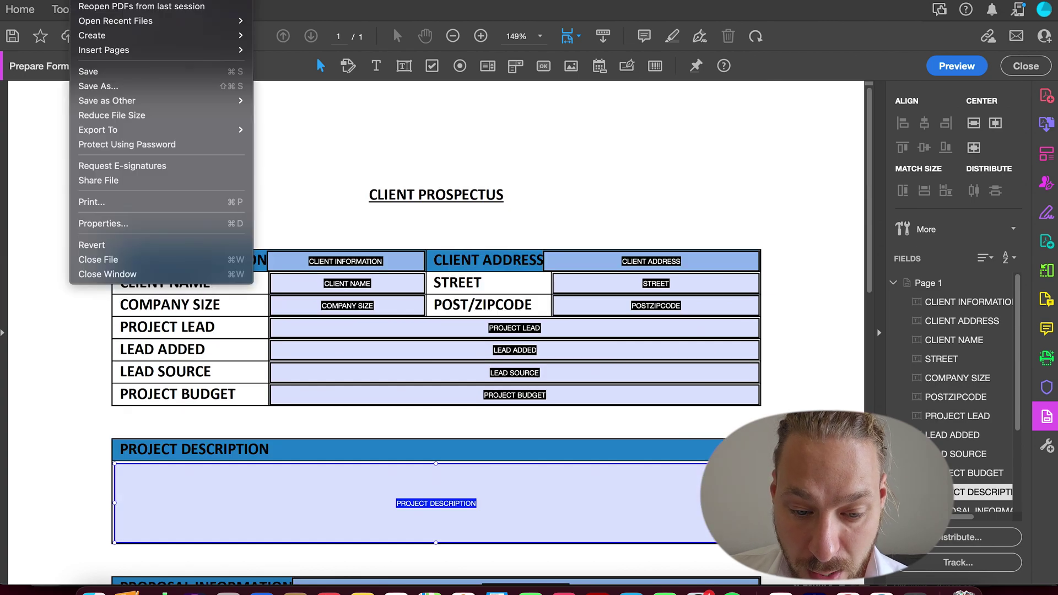
left_click(117, 73)
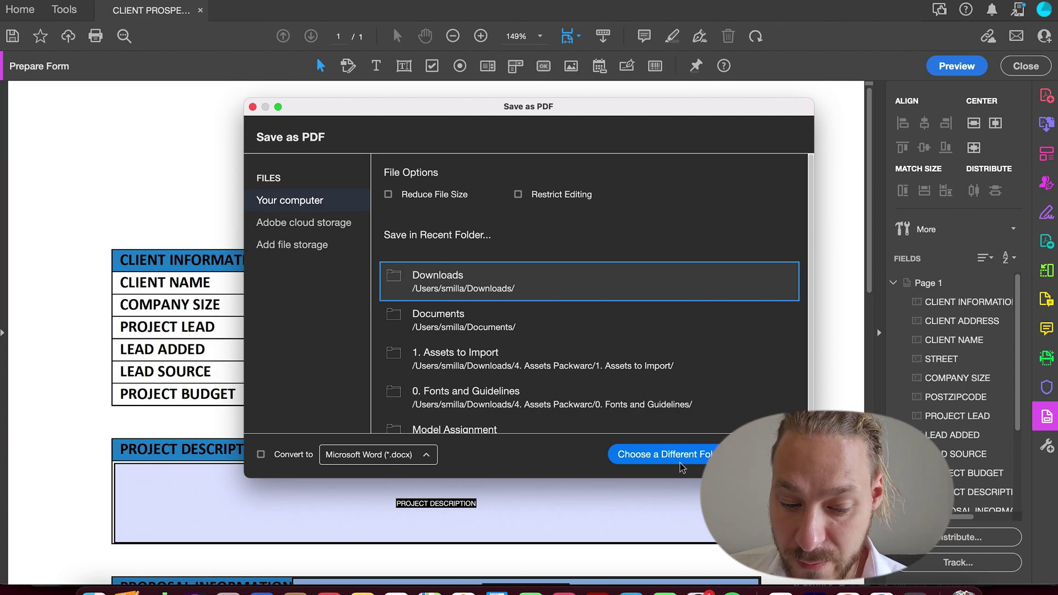
left_click(543, 285)
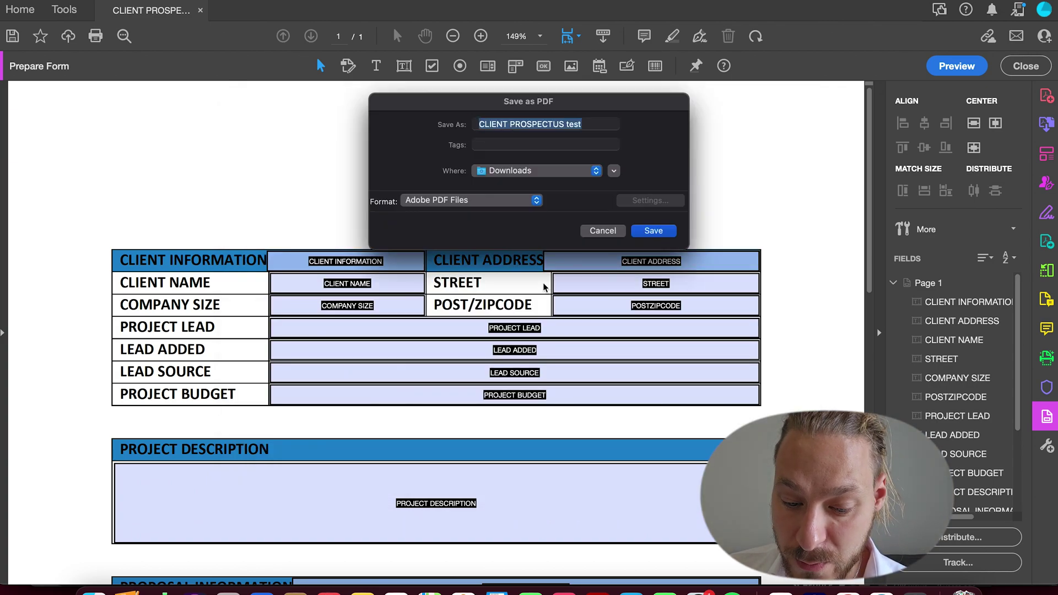
left_click(587, 122)
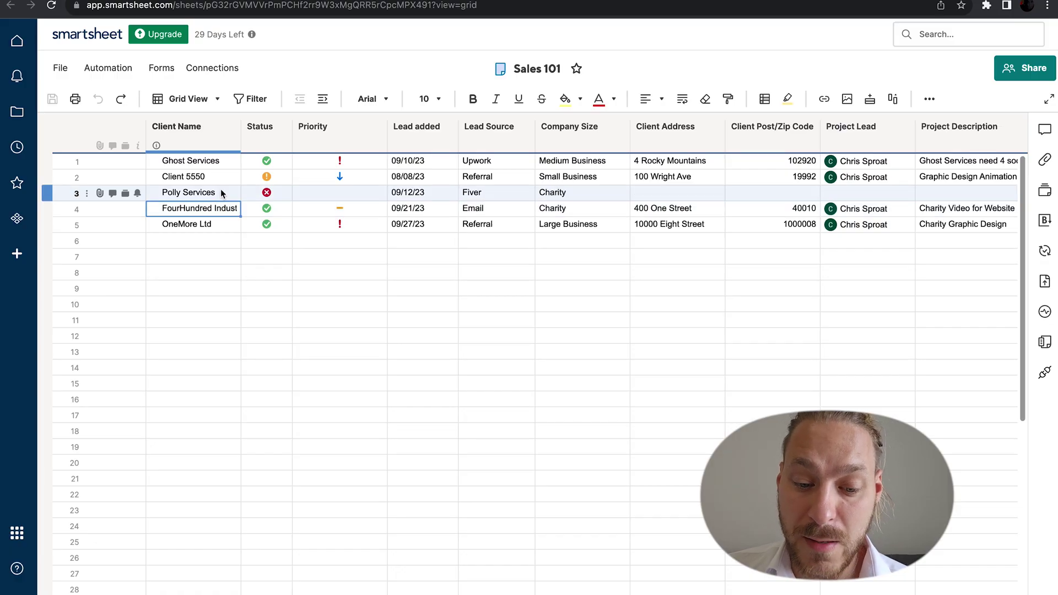
Select client rows 1–5 and choose Generate Documents from their context menu
left_click(220, 192)
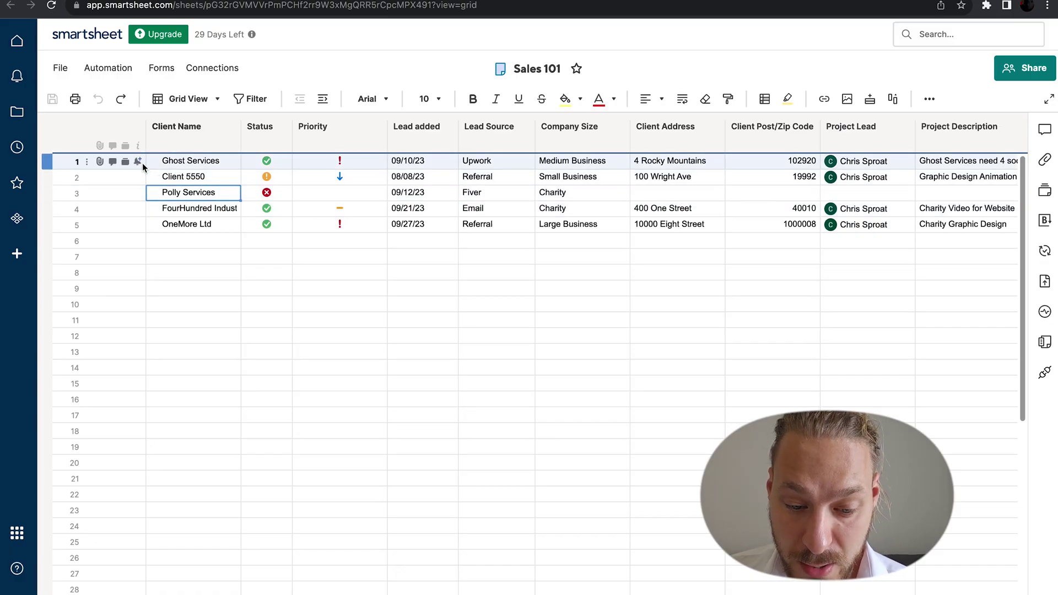
left_click_drag(58, 163, 48, 226)
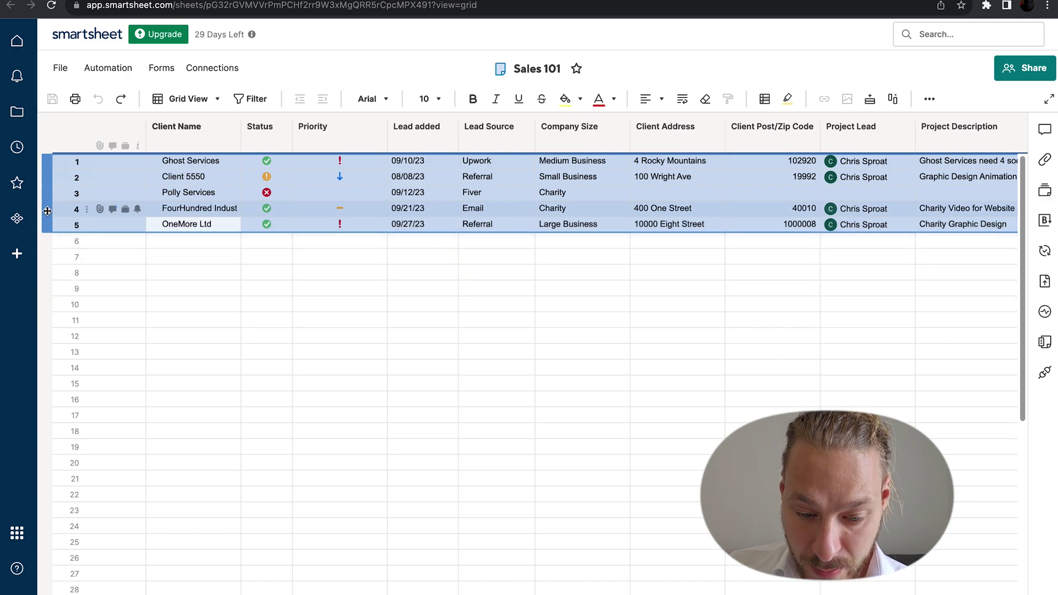
right_click(47, 211)
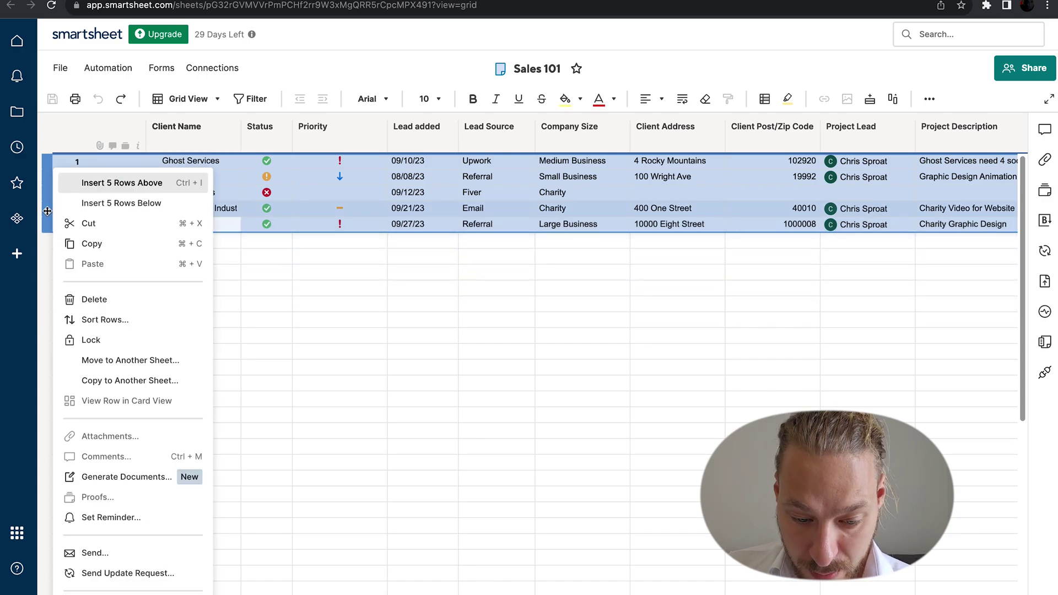
left_click(155, 475)
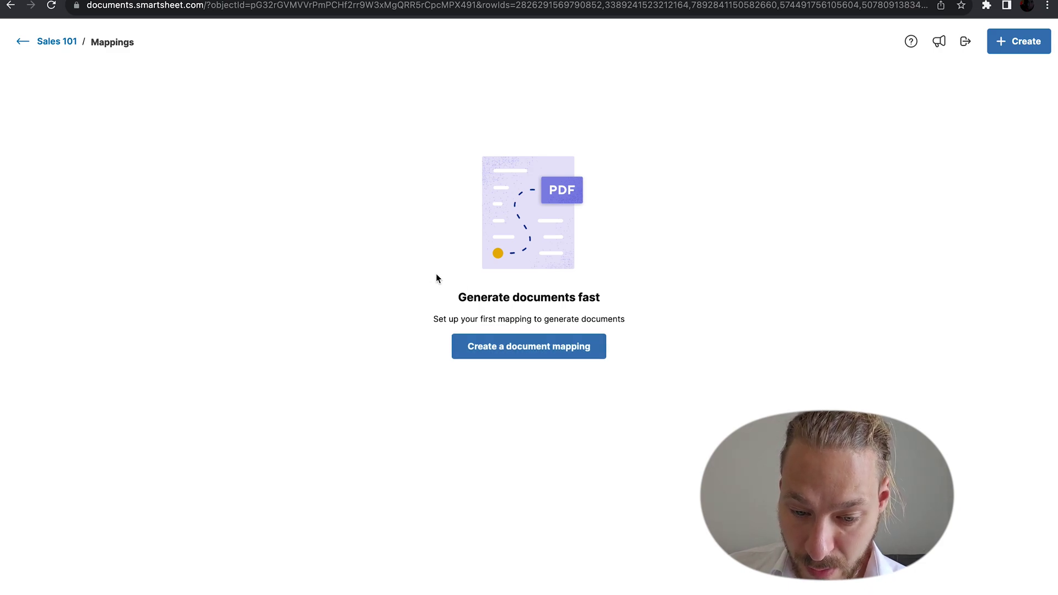
Start a new document mapping that builds documents from a fillable PDF
left_click(559, 346)
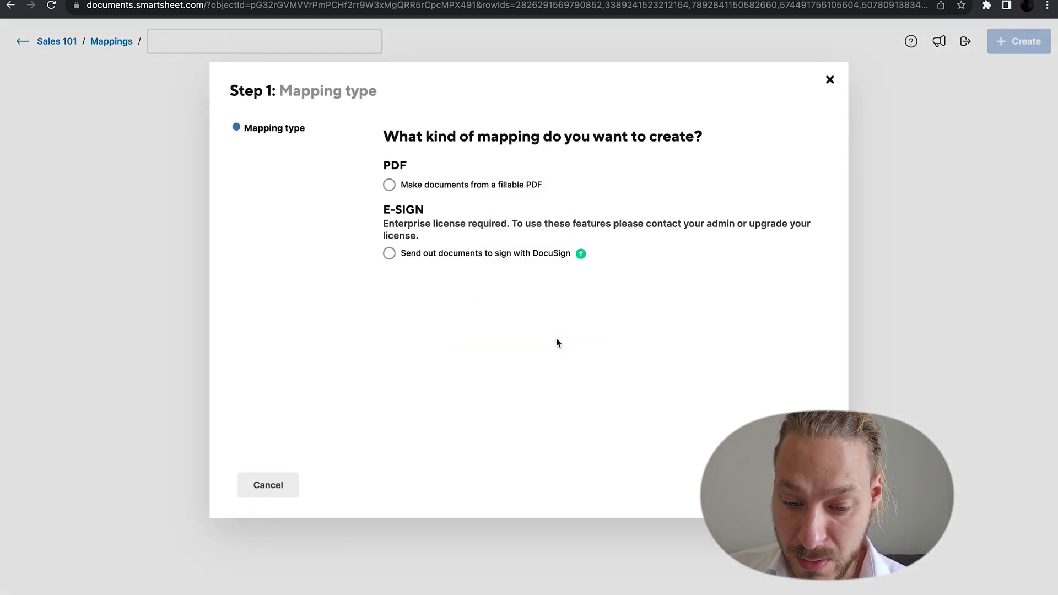
left_click(389, 186)
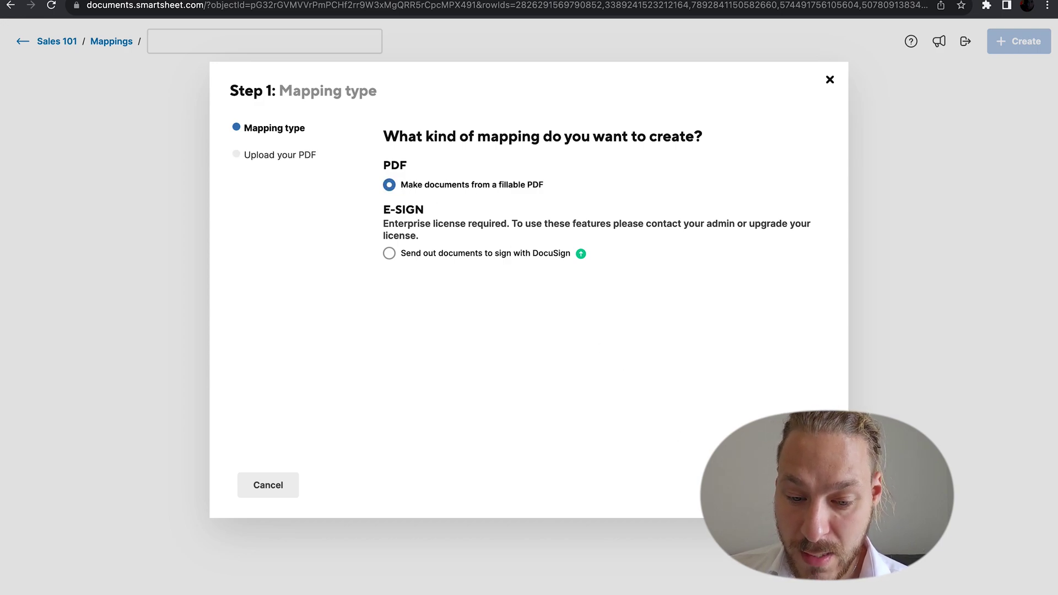
left_click(804, 485)
Upload CLIENT PROSPECTUS test1.pdf from the Downloads folder
left_click(576, 265)
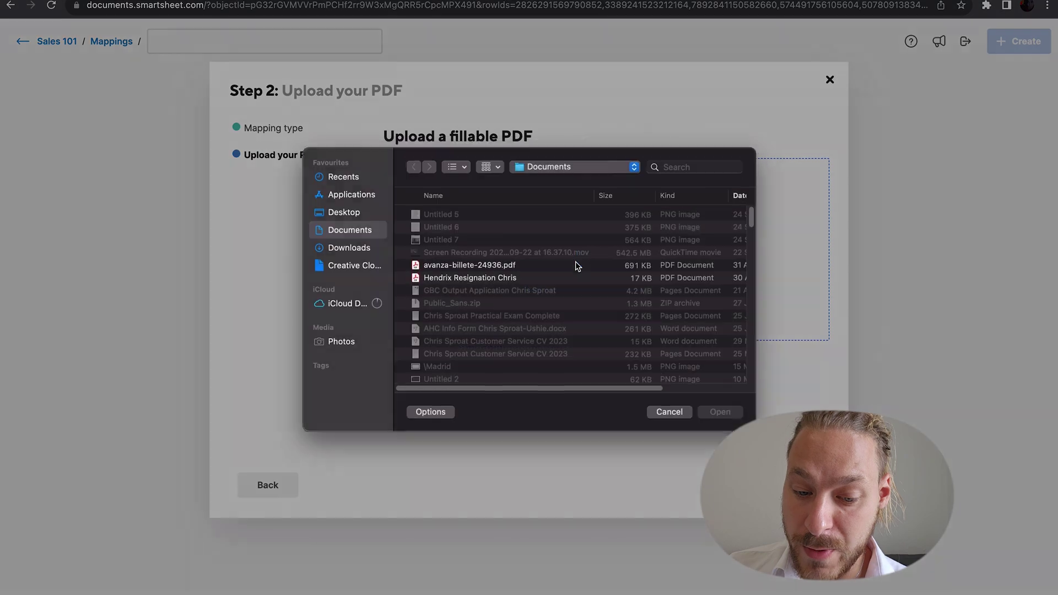
left_click(375, 255)
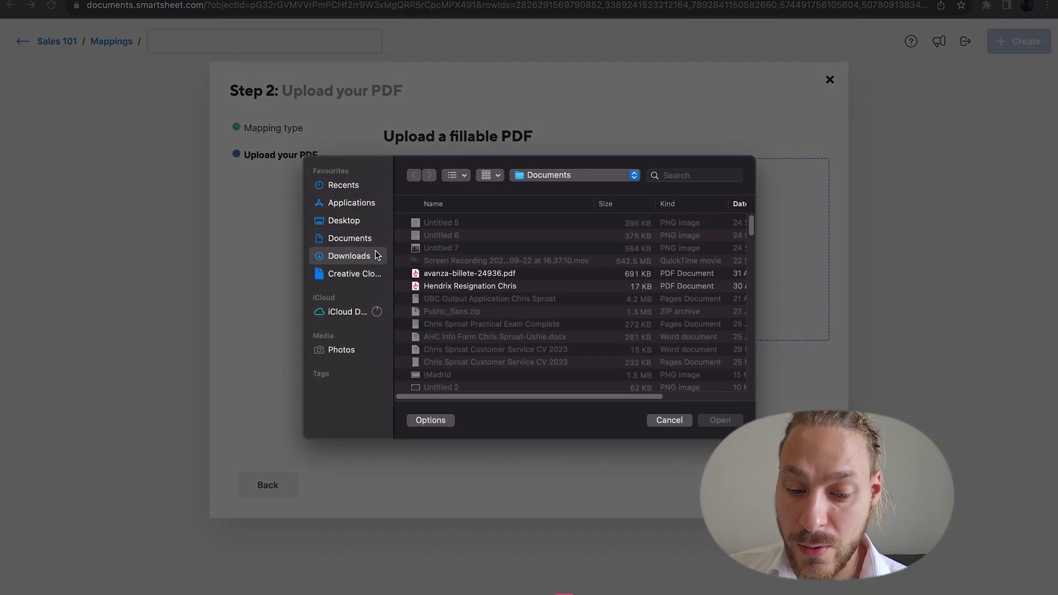
double_click(471, 224)
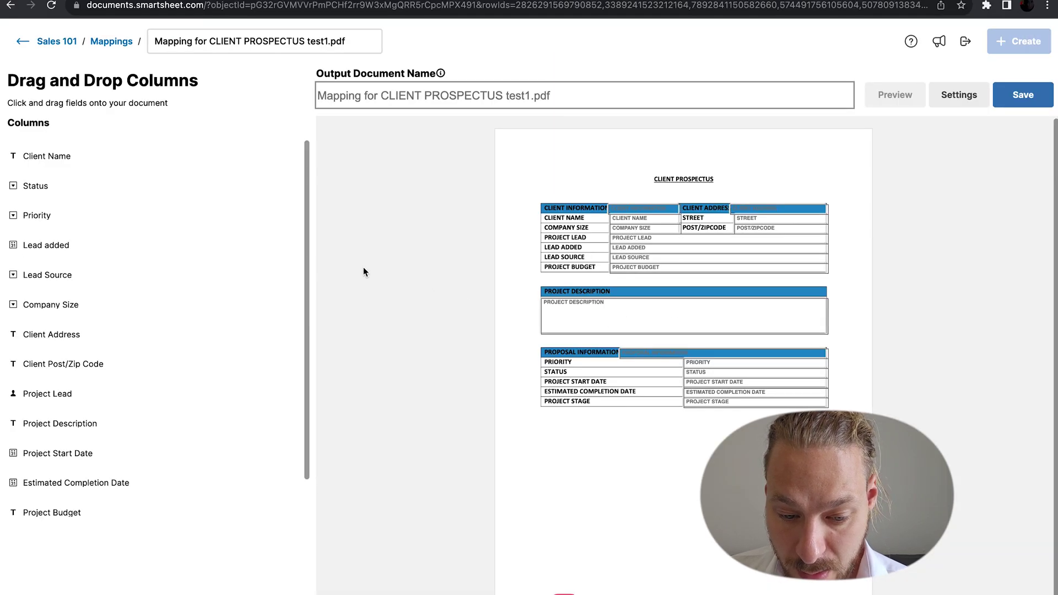
Map Client Name, Status, Priority, Lead added, Lead Source, Company Size, Client Address and Post/Zip Code onto their PDF fields
left_click_drag(118, 163, 633, 219)
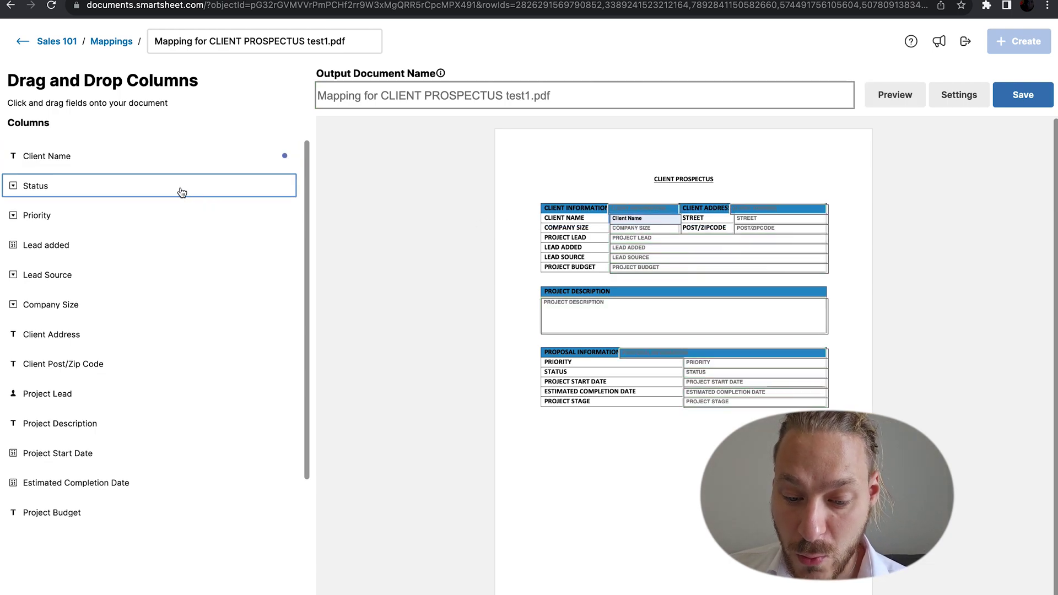
left_click_drag(181, 191, 827, 371)
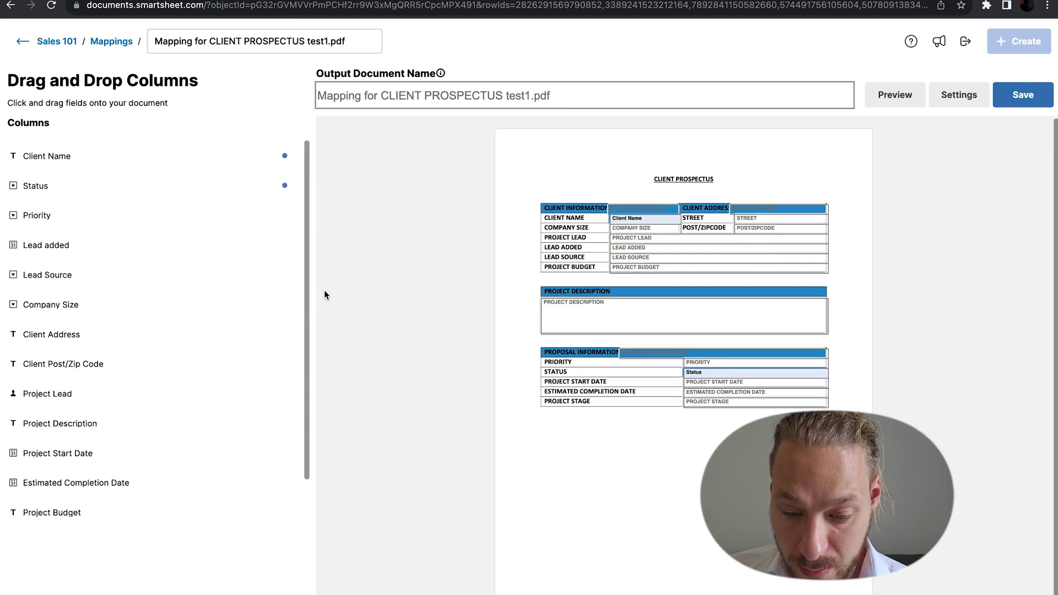
left_click_drag(149, 215, 737, 363)
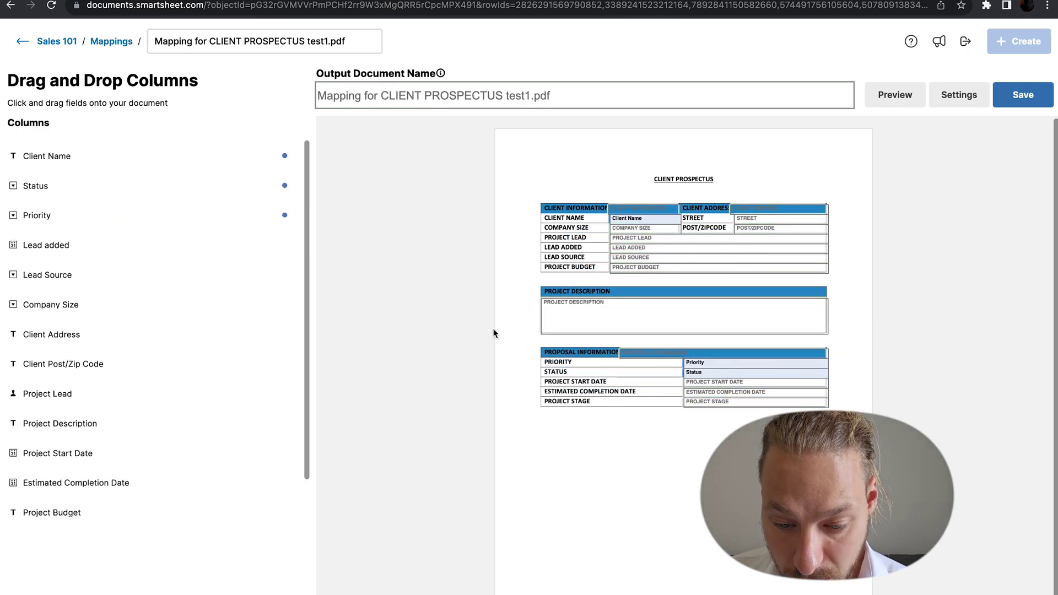
left_click_drag(133, 243, 680, 246)
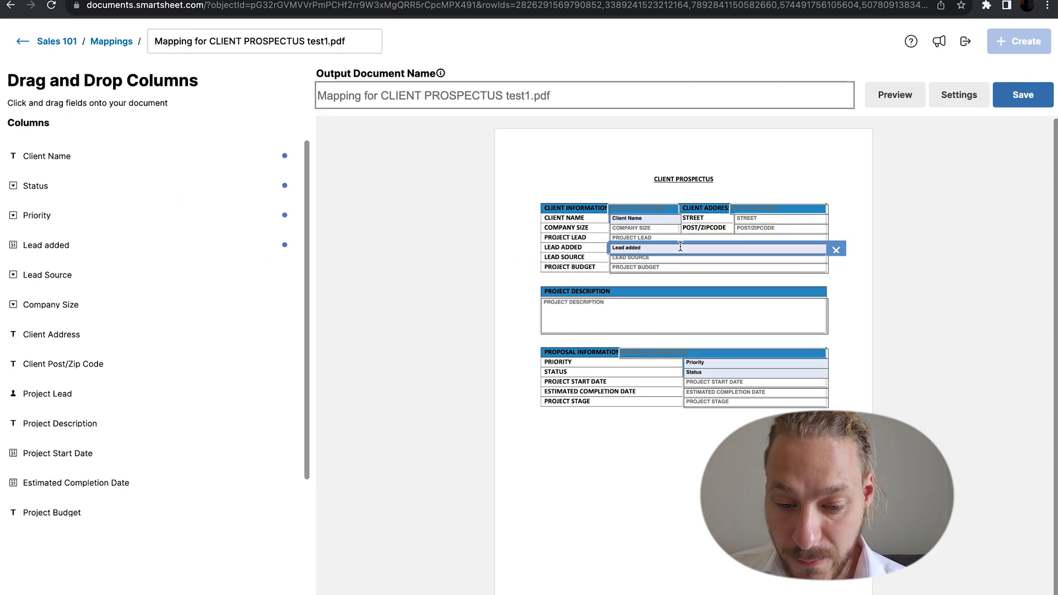
left_click_drag(111, 274, 643, 258)
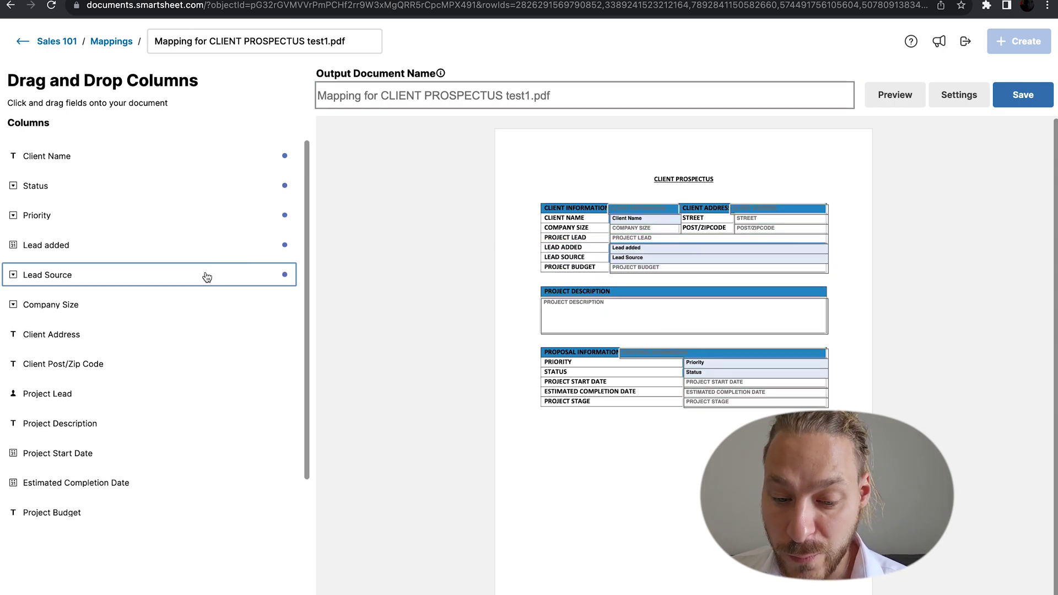
left_click_drag(196, 303, 652, 228)
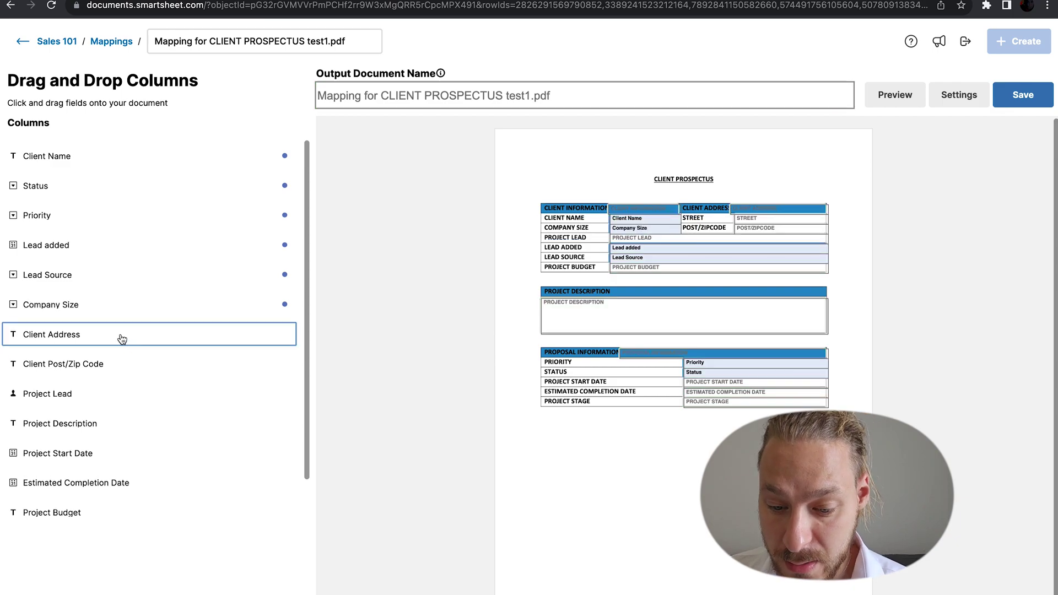
left_click_drag(121, 339, 777, 220)
left_click_drag(83, 362, 755, 228)
Map Project Lead, Description, Start Date, Estimated Completion Date, Budget and Project Stage onto their PDF fields
left_click_drag(76, 397, 633, 238)
left_click_drag(60, 423, 606, 314)
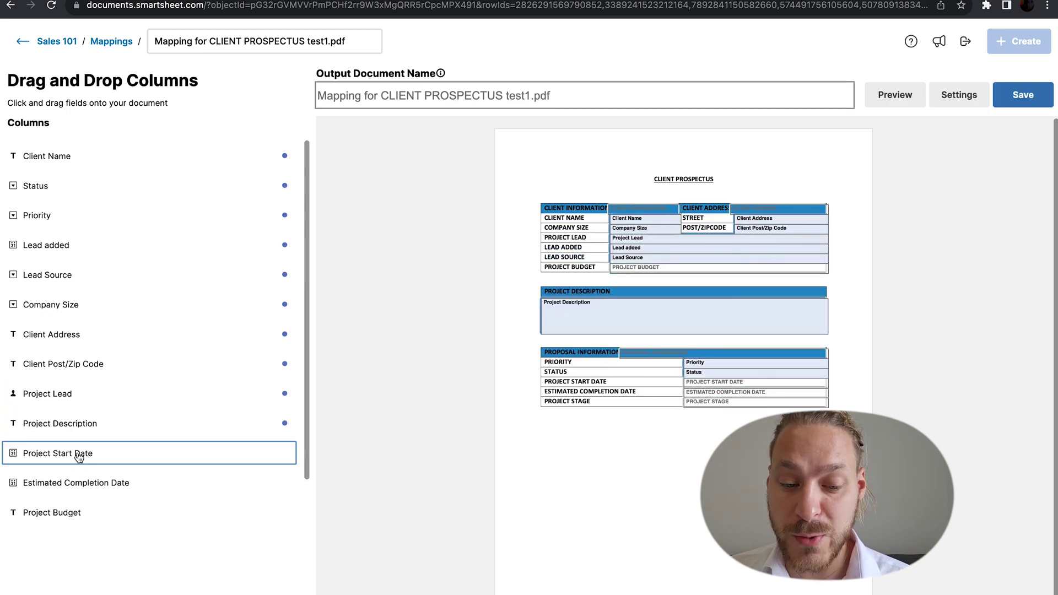
left_click_drag(79, 458, 755, 382)
left_click_drag(166, 482, 754, 392)
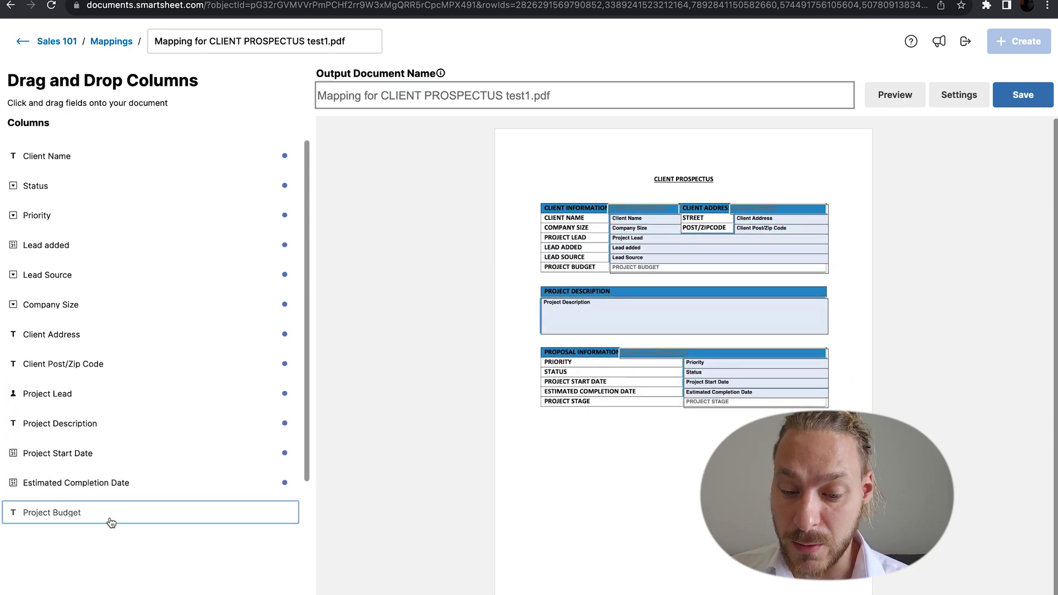
left_click_drag(110, 522, 650, 268)
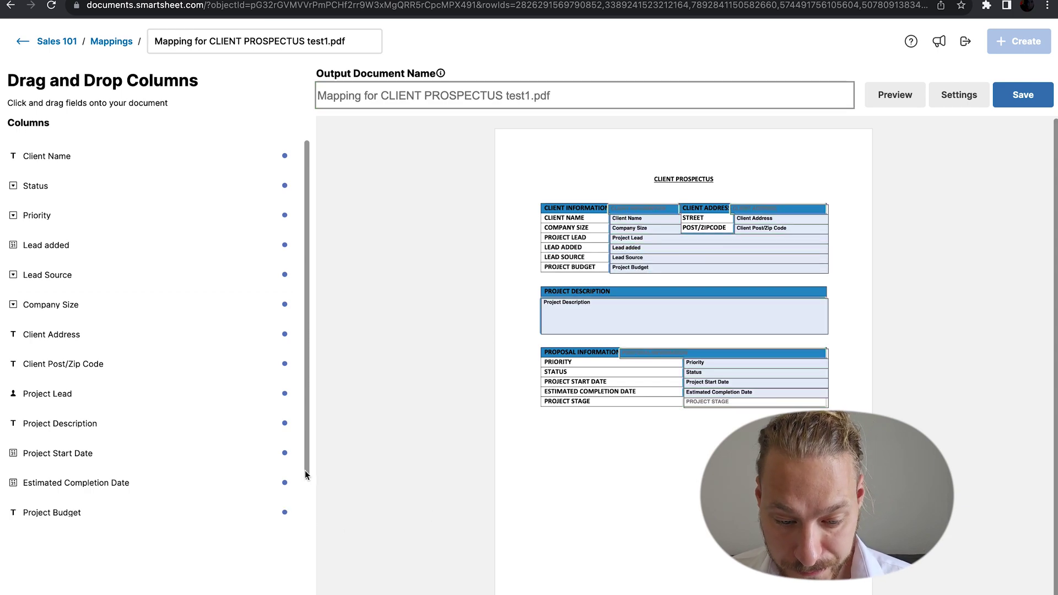
scroll(305, 475, "down", 2)
left_click_drag(66, 496, 755, 401)
Review the output document name and the mapping's settings options
left_click(321, 43)
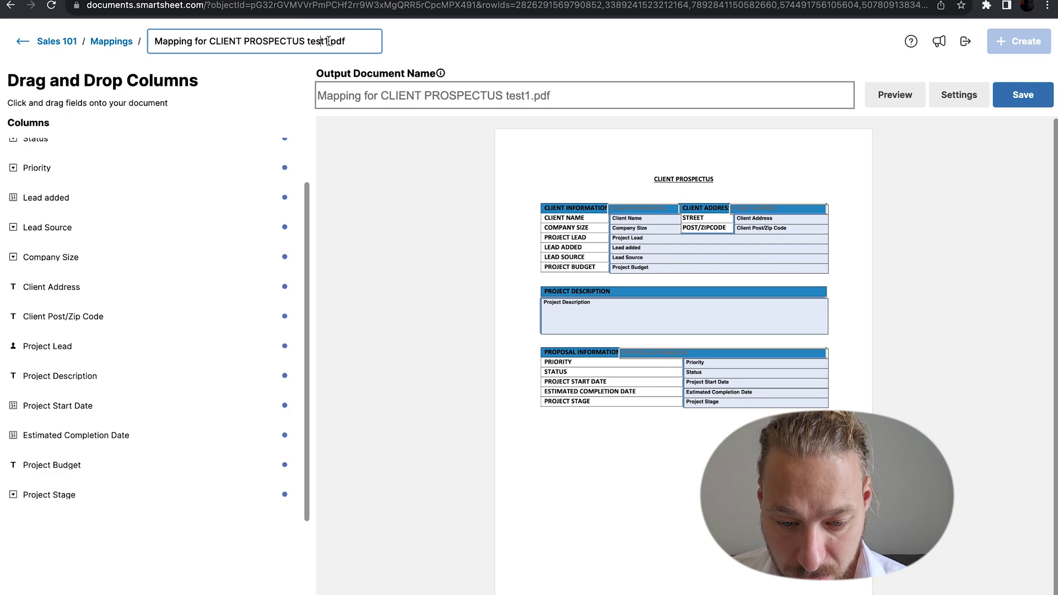
left_click(389, 96)
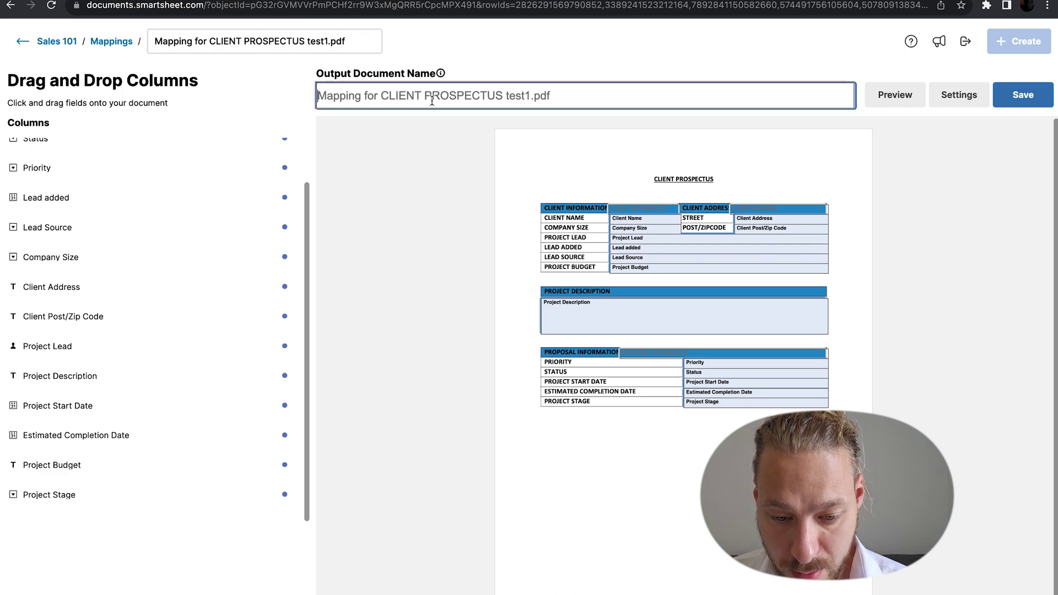
left_click(939, 91)
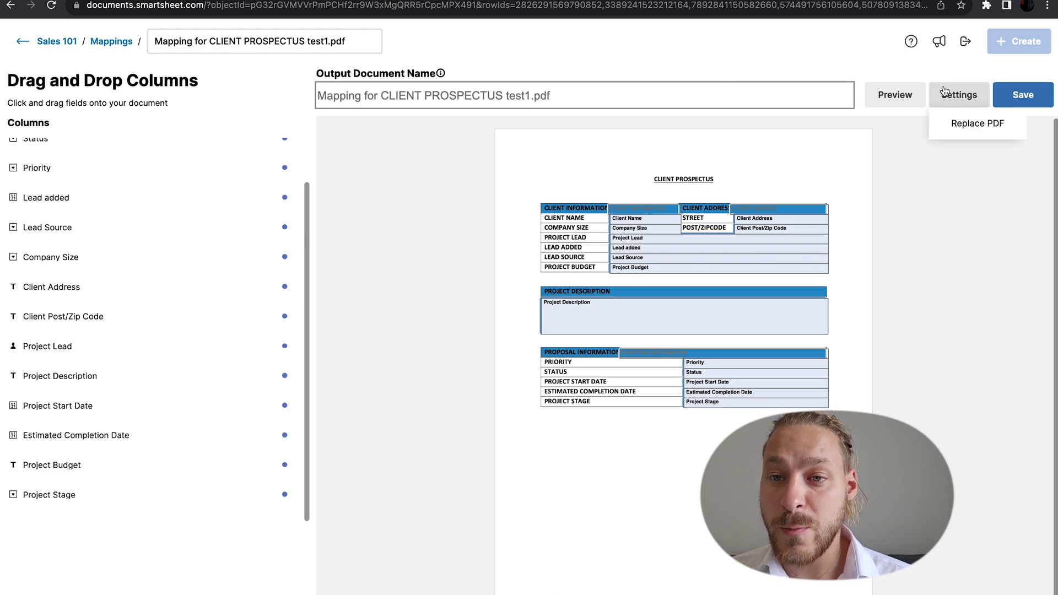
left_click(905, 56)
left_click(901, 90)
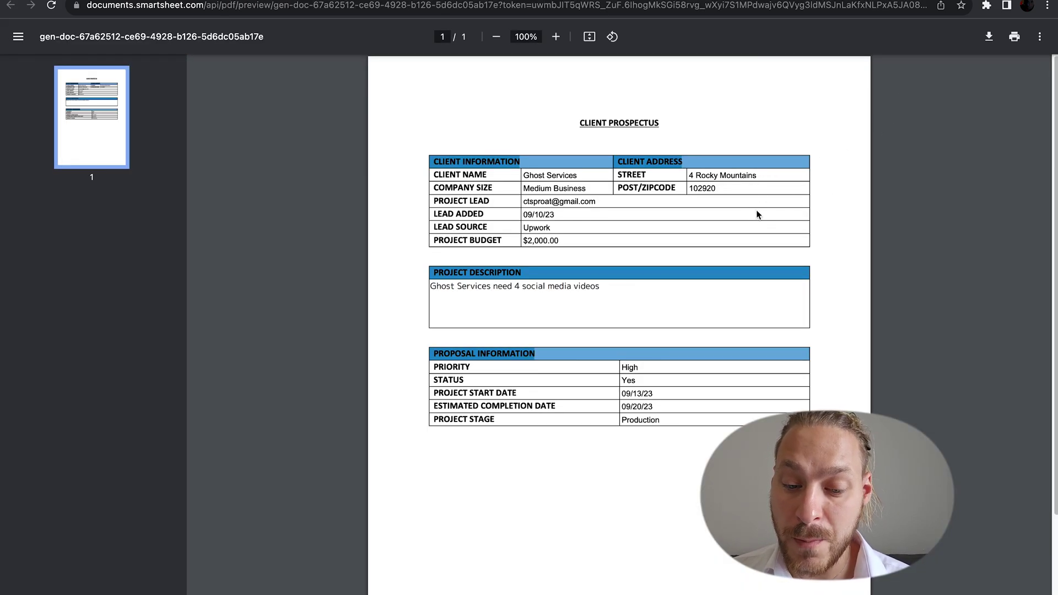
scroll(762, 282, "down", 2)
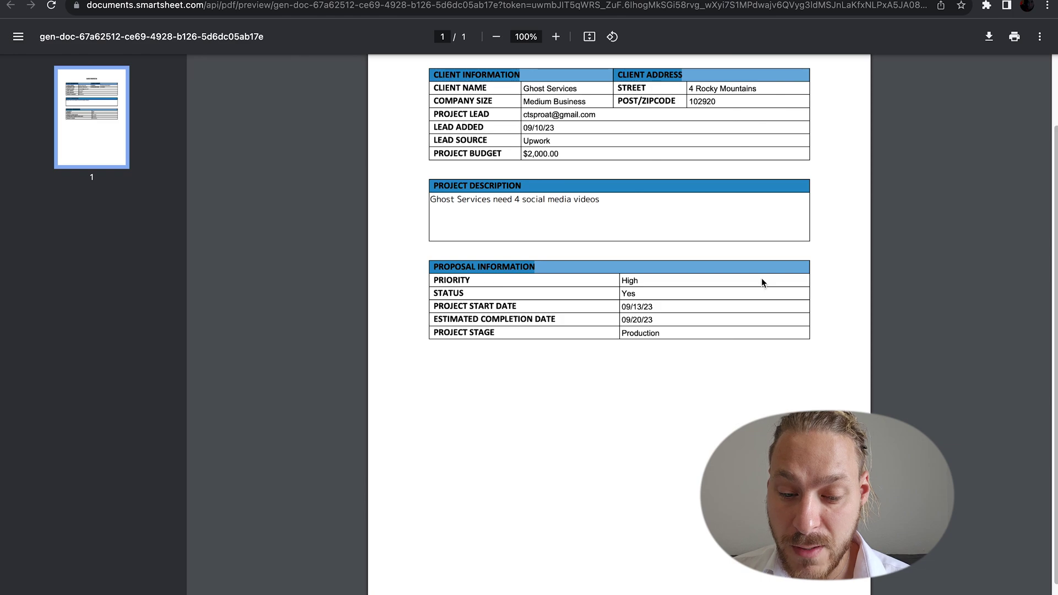
scroll(762, 282, "down", 1)
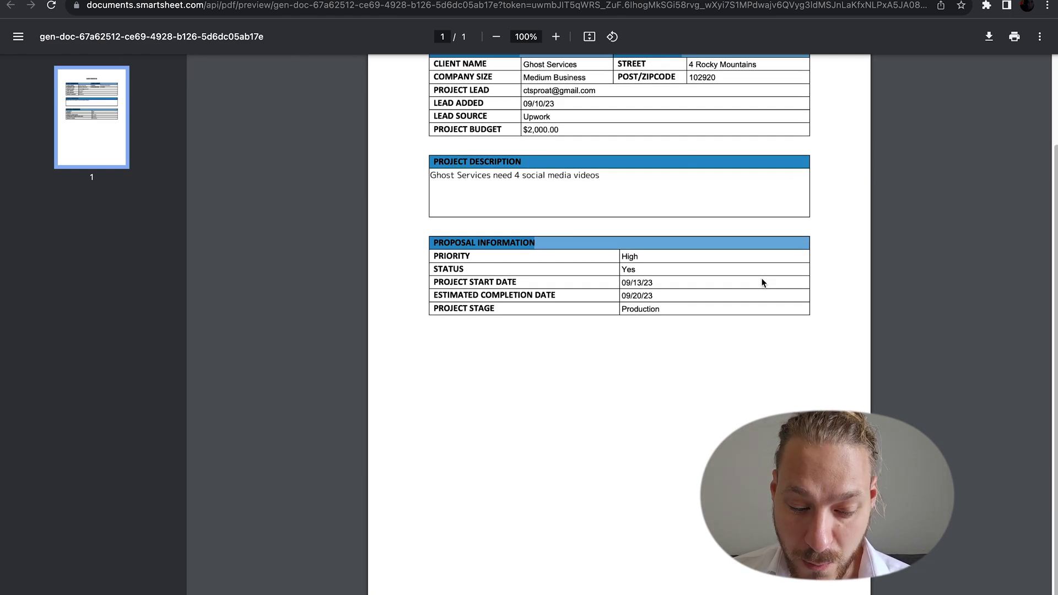
scroll(762, 282, "up", 4)
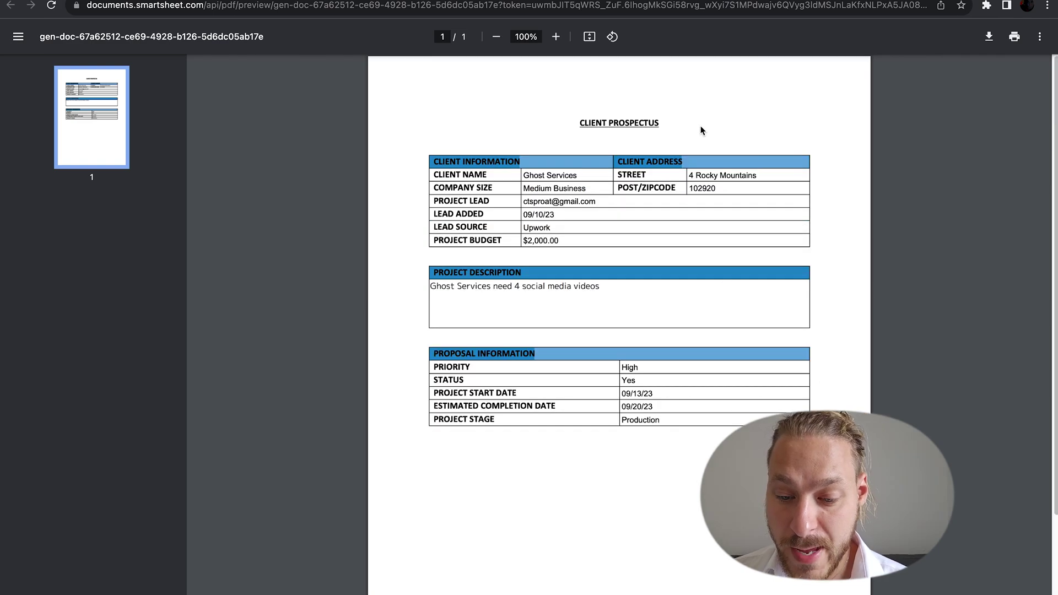
key("ctrl+w")
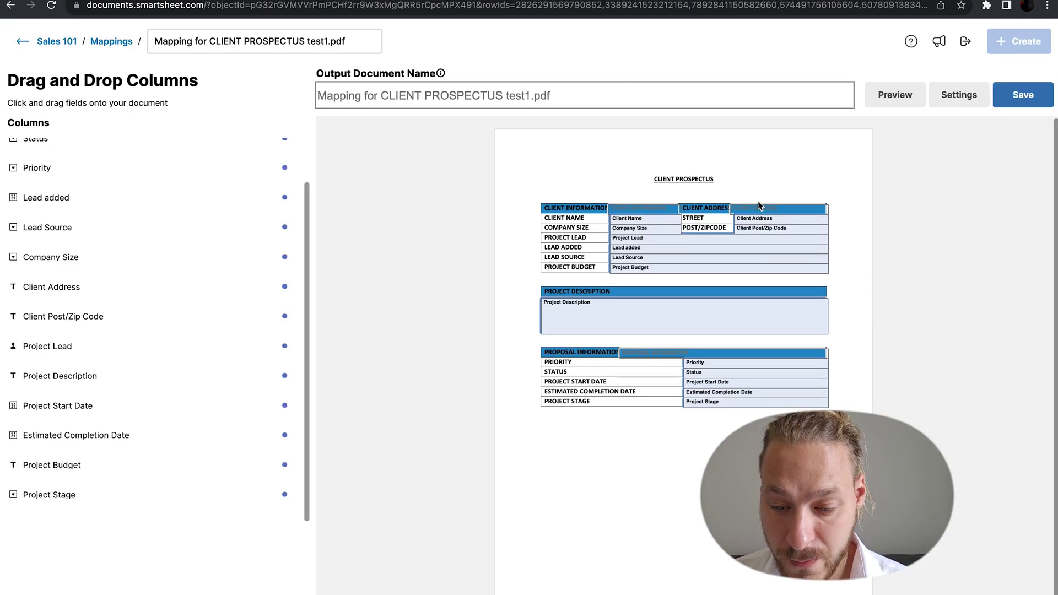
Save the Client Prospectus mapping and generate attached prospectus PDFs for all 5 rows
left_click(1014, 98)
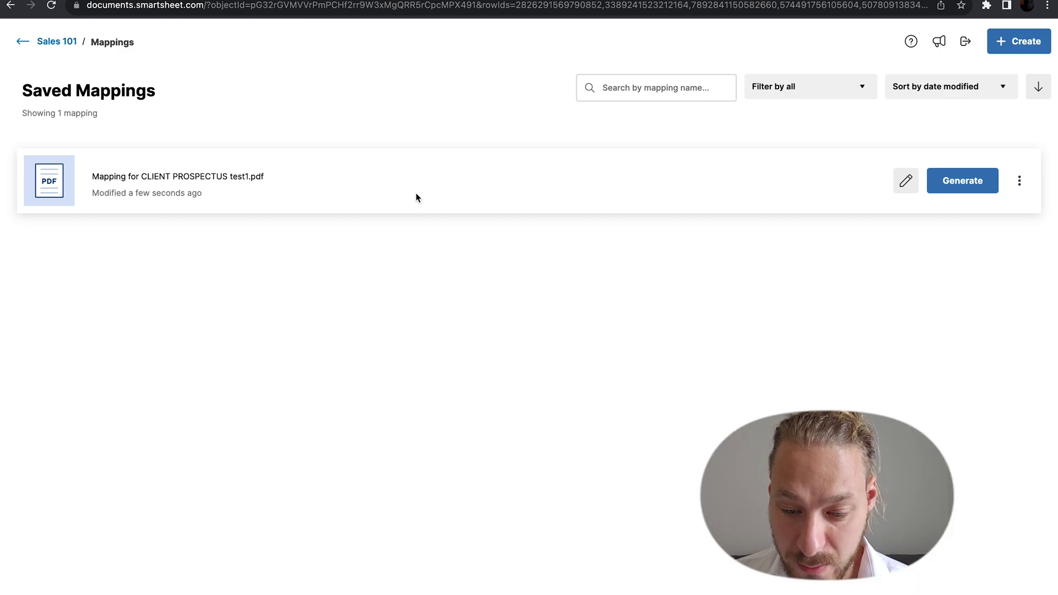
left_click(951, 185)
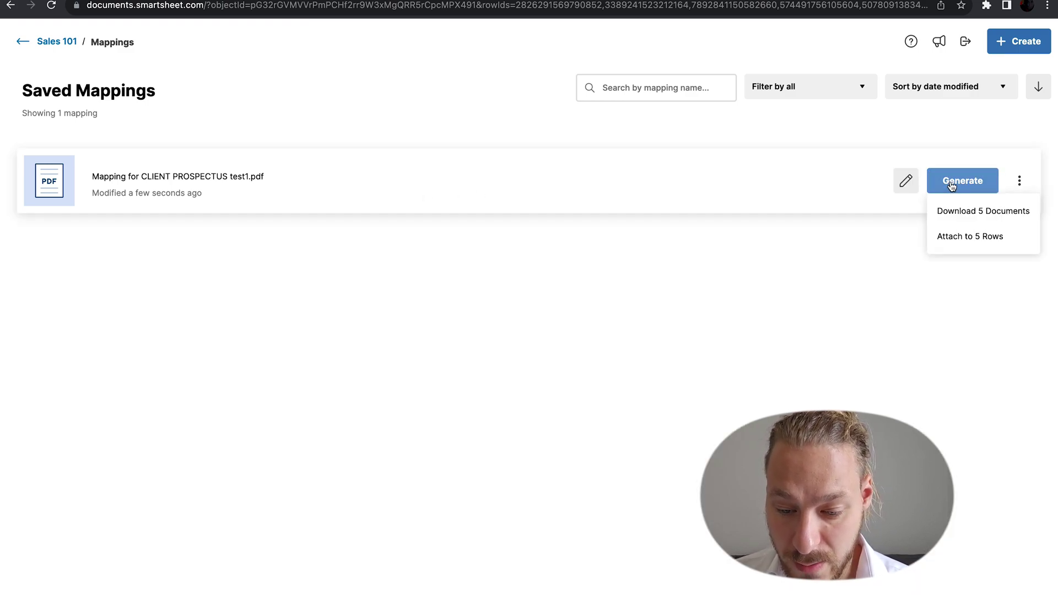
left_click(966, 241)
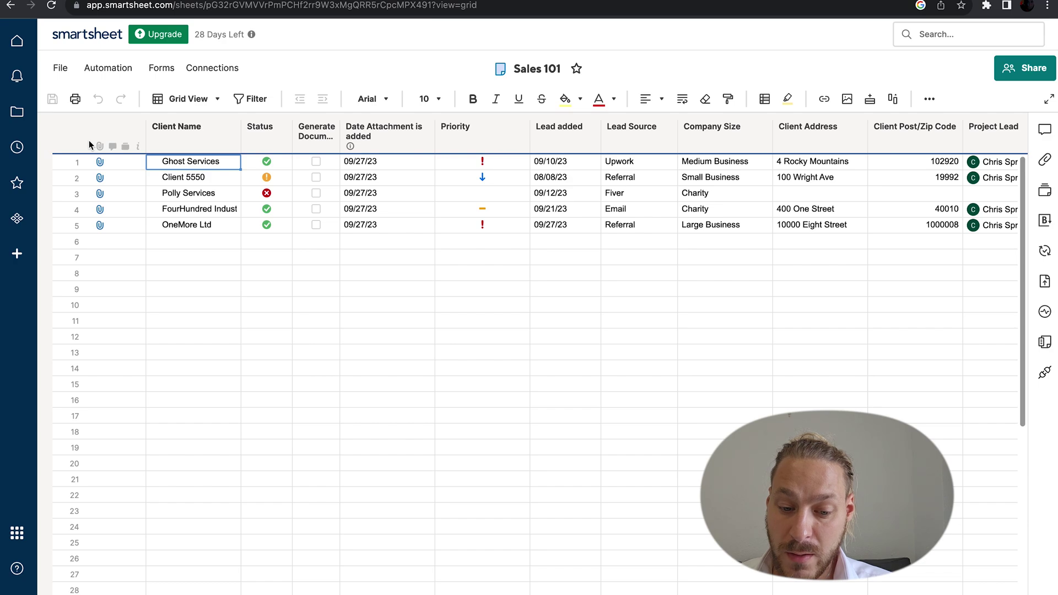
left_click(99, 162)
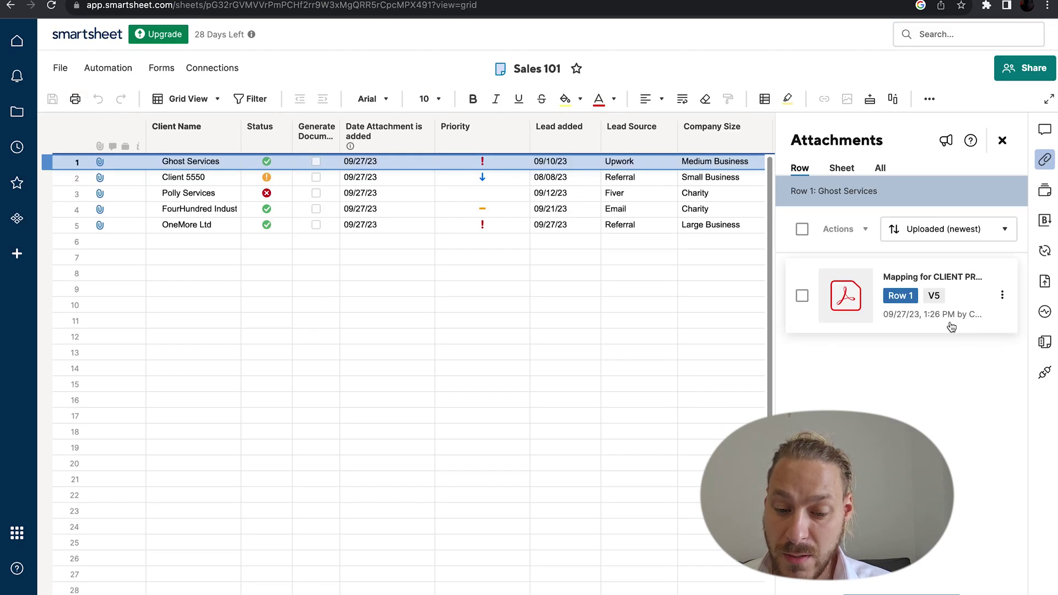
left_click(943, 353)
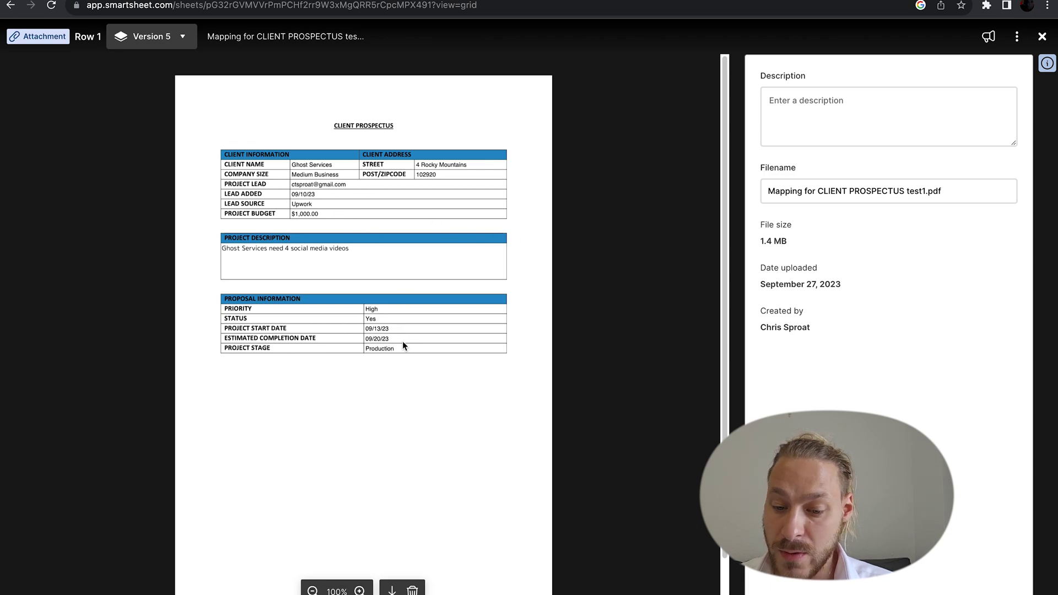
left_click(1043, 44)
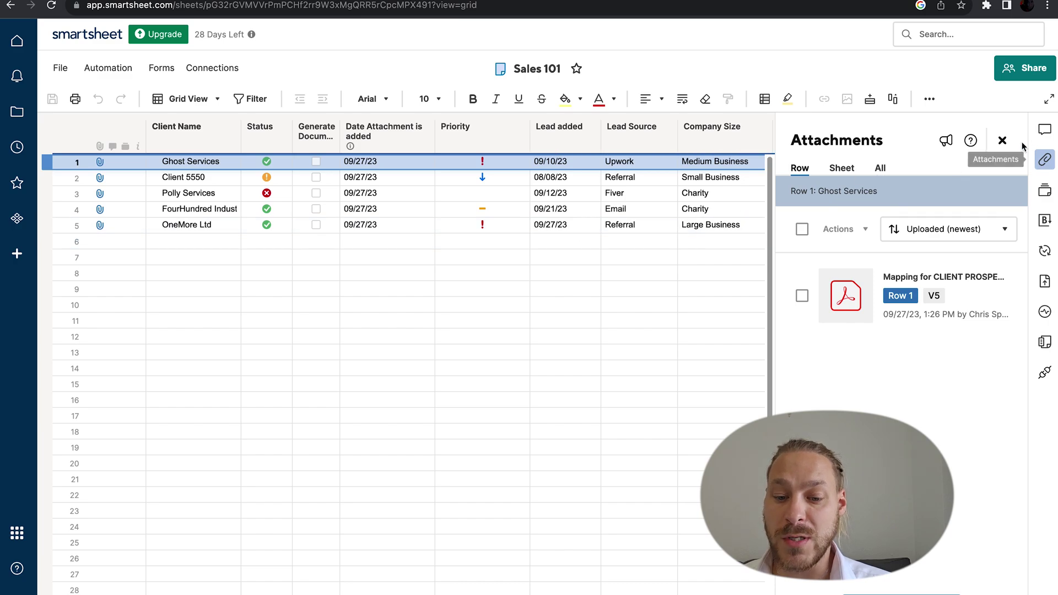
left_click(1001, 140)
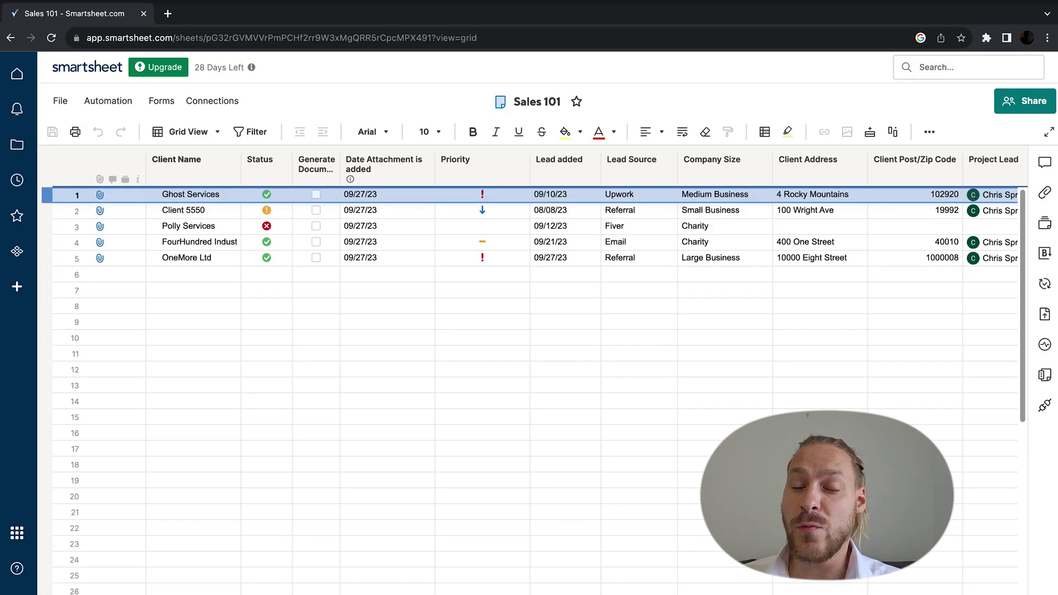
left_click(71, 2)
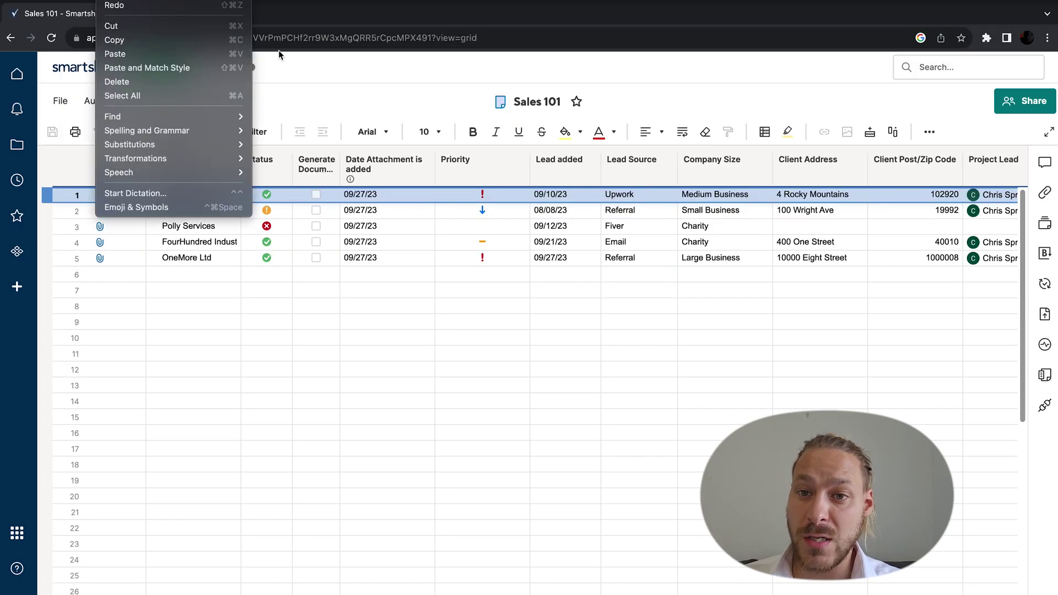
left_click(332, 82)
mouse_move(639, 589)
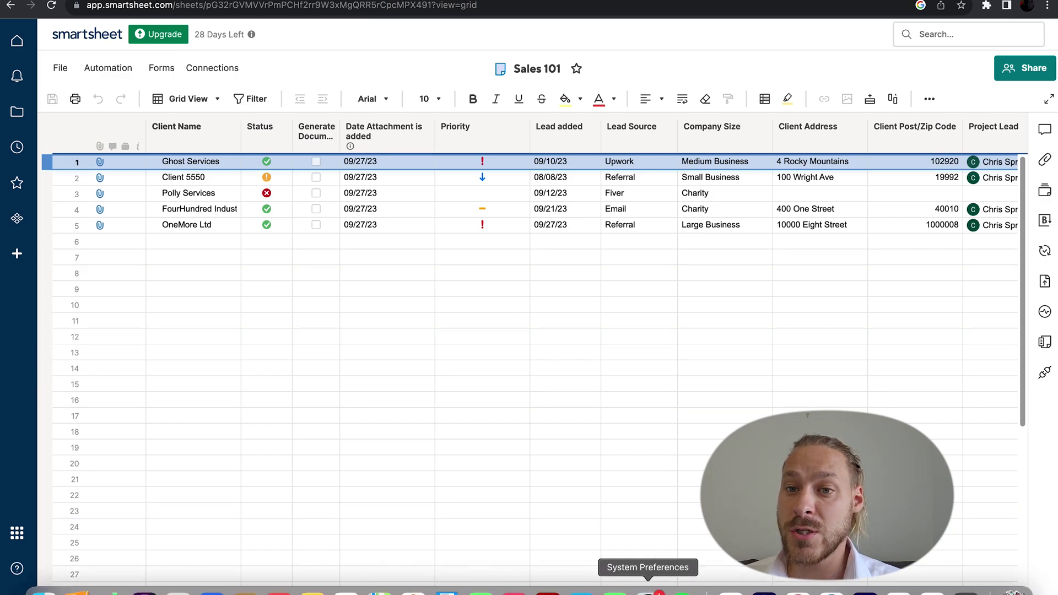